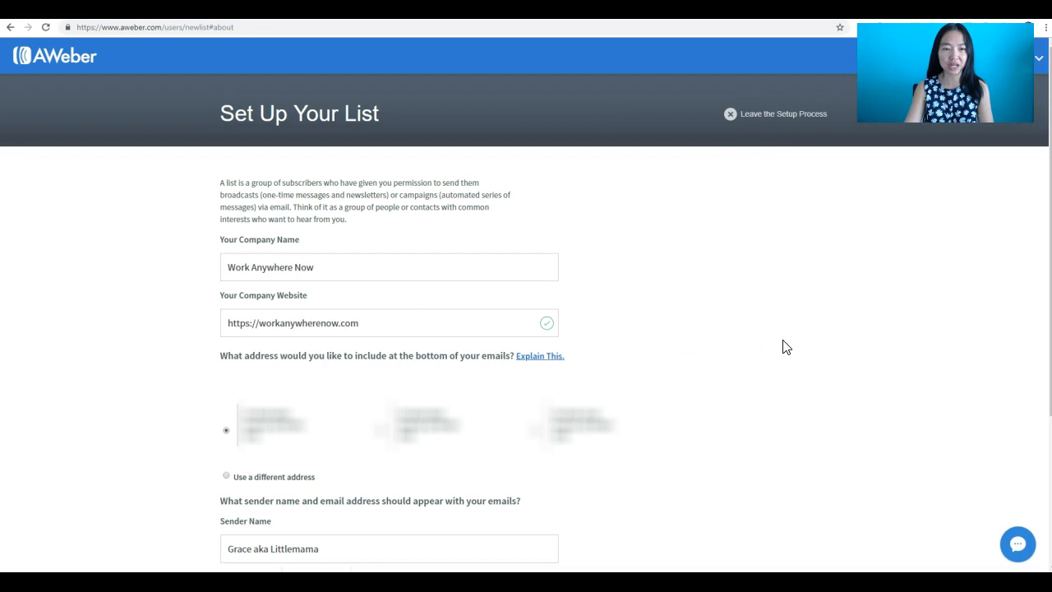
- Review the company name, website, mailing address, sender name and sender email for the new list, and proceed to the list description
{"action": "scroll", "coordinate": [785, 346], "scroll_direction": "down", "scroll_amount": 2}
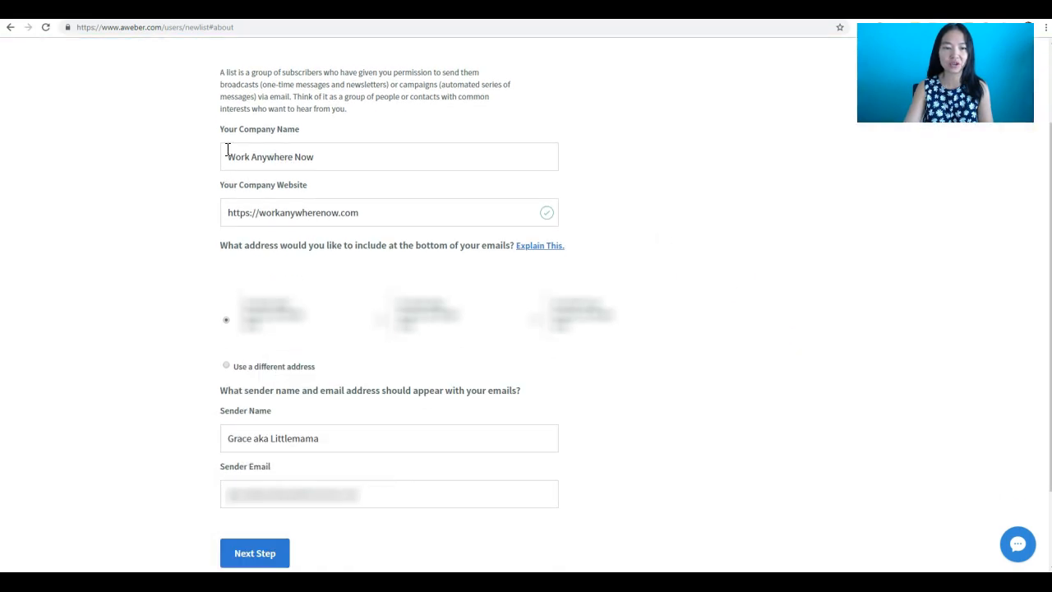
{"action": "left_click", "coordinate": [326, 156]}
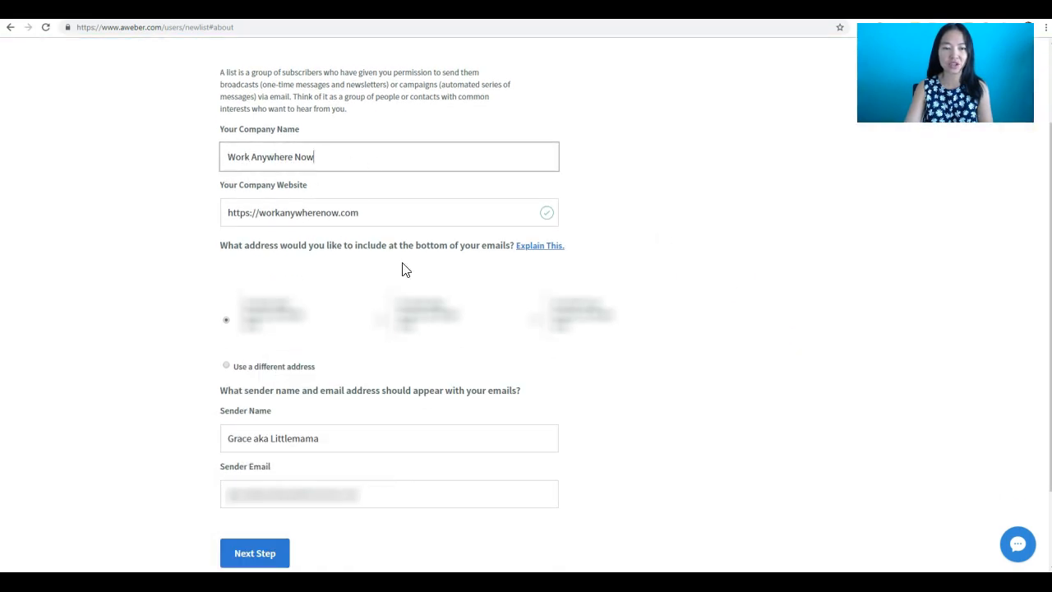
{"action": "left_click", "coordinate": [271, 211]}
{"action": "scroll", "coordinate": [633, 376], "scroll_direction": "down", "scroll_amount": 2}
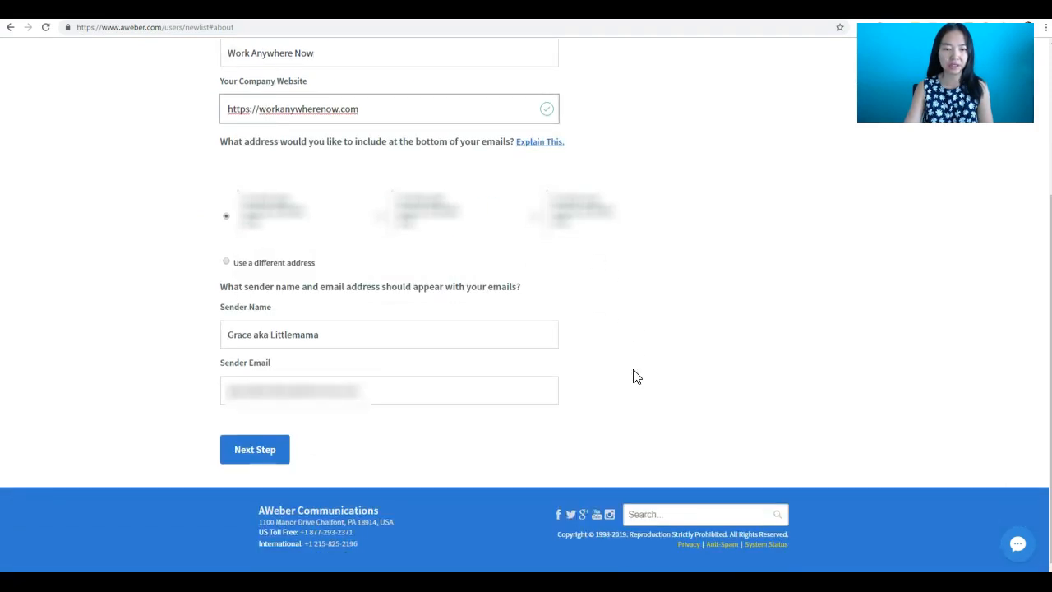
{"action": "left_click", "coordinate": [246, 208]}
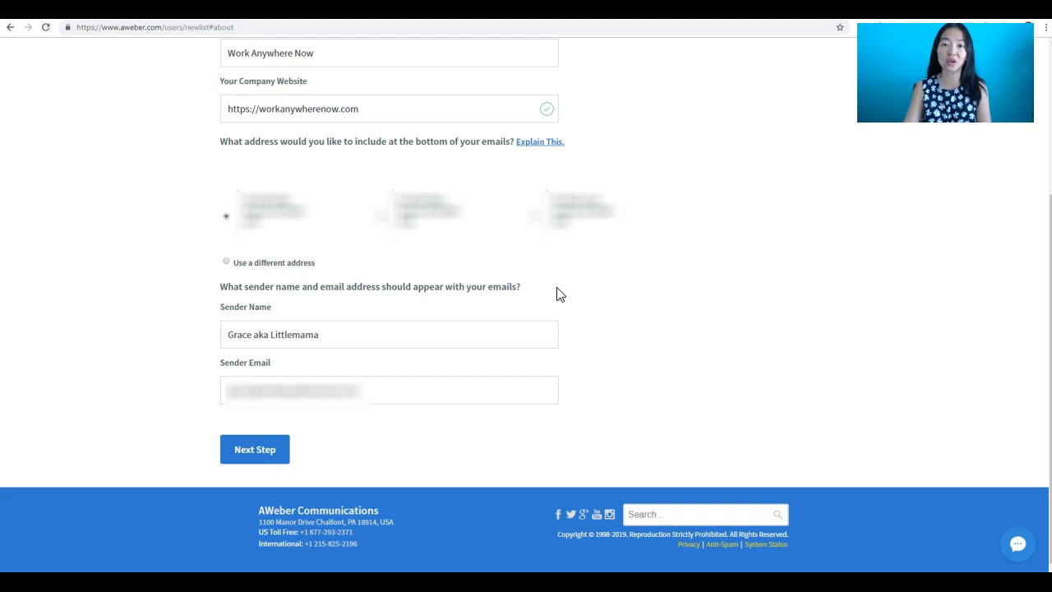
{"action": "left_click", "coordinate": [355, 335]}
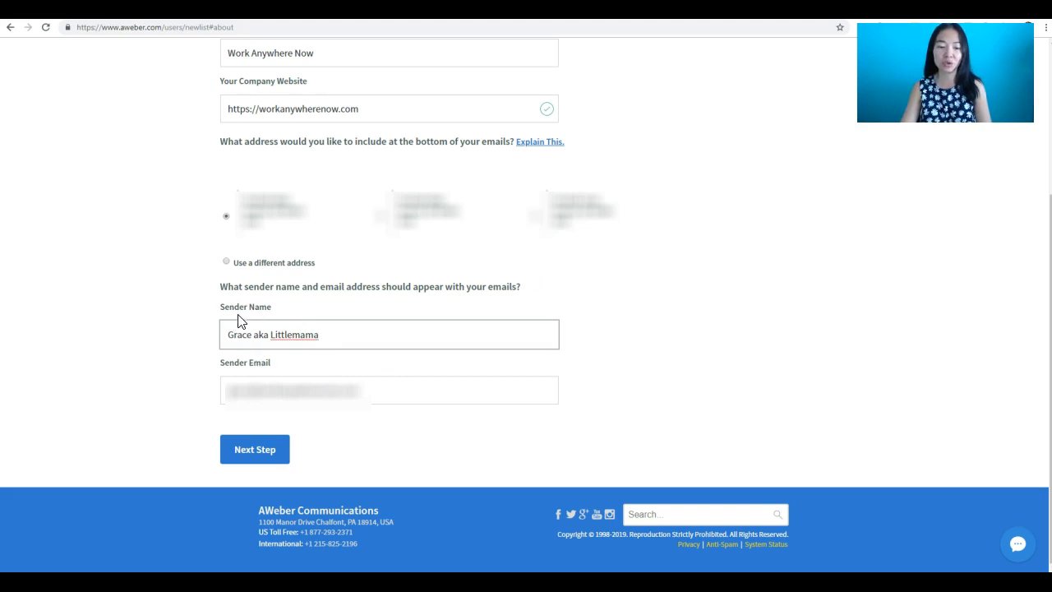
{"action": "left_click_drag", "start_coordinate": [371, 337], "coordinate": [211, 345]}
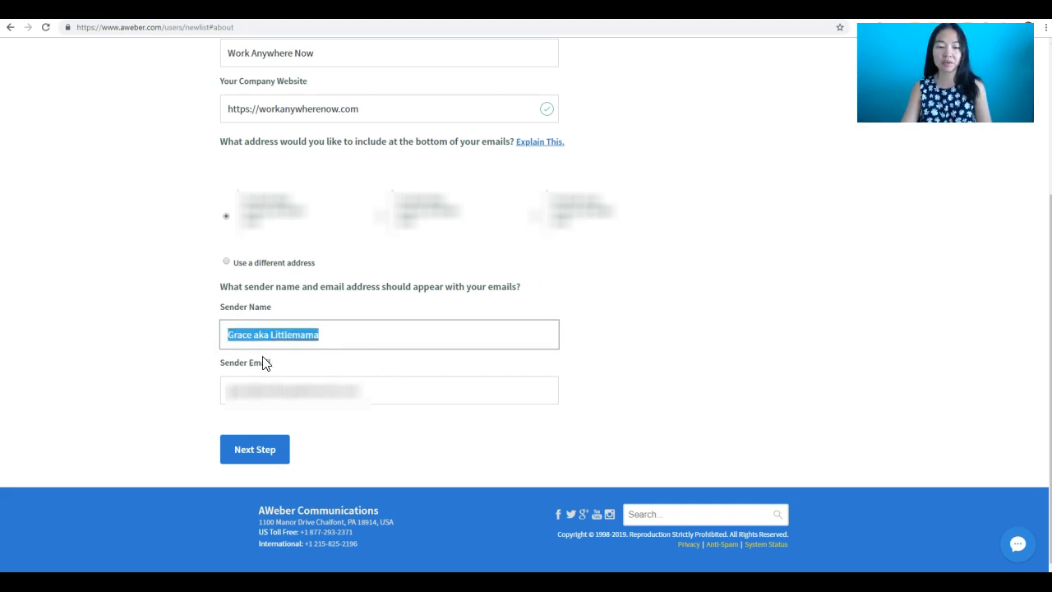
{"action": "left_click", "coordinate": [354, 338]}
{"action": "left_click_drag", "start_coordinate": [396, 393], "coordinate": [190, 402]}
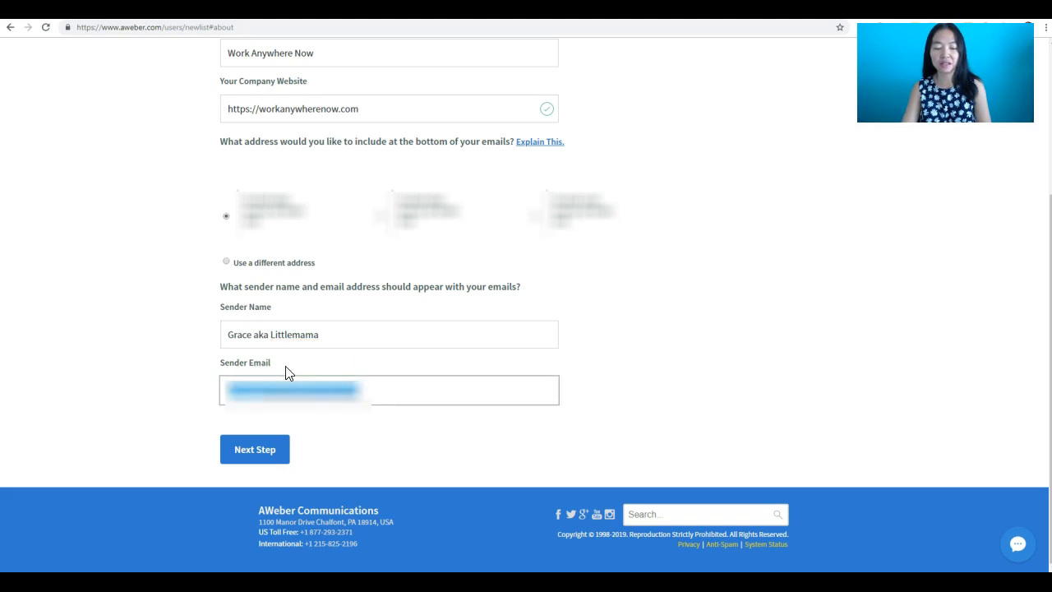
{"action": "left_click", "coordinate": [365, 462]}
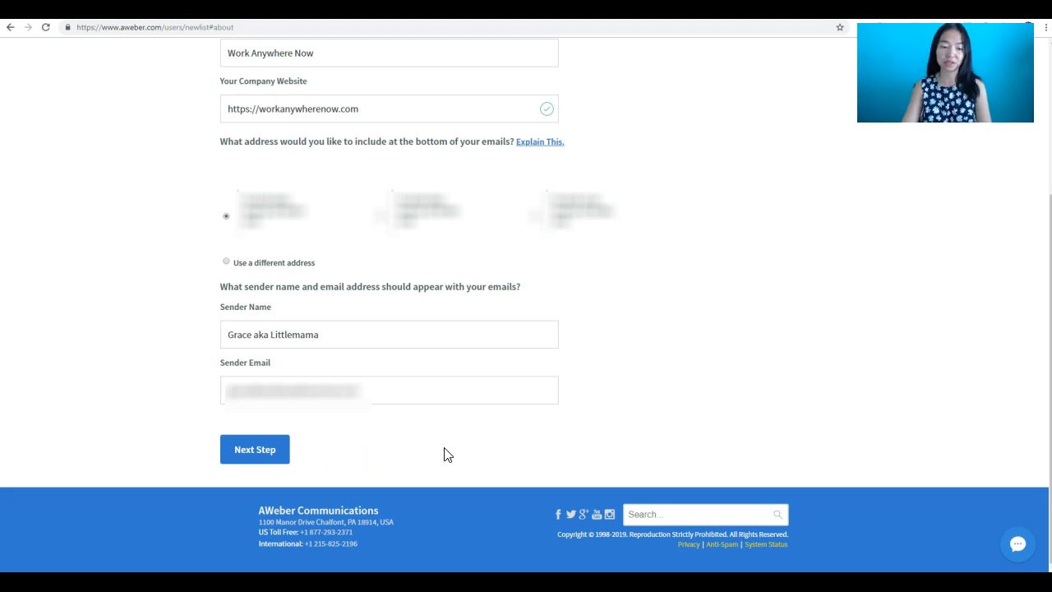
{"action": "left_click", "coordinate": [272, 451]}
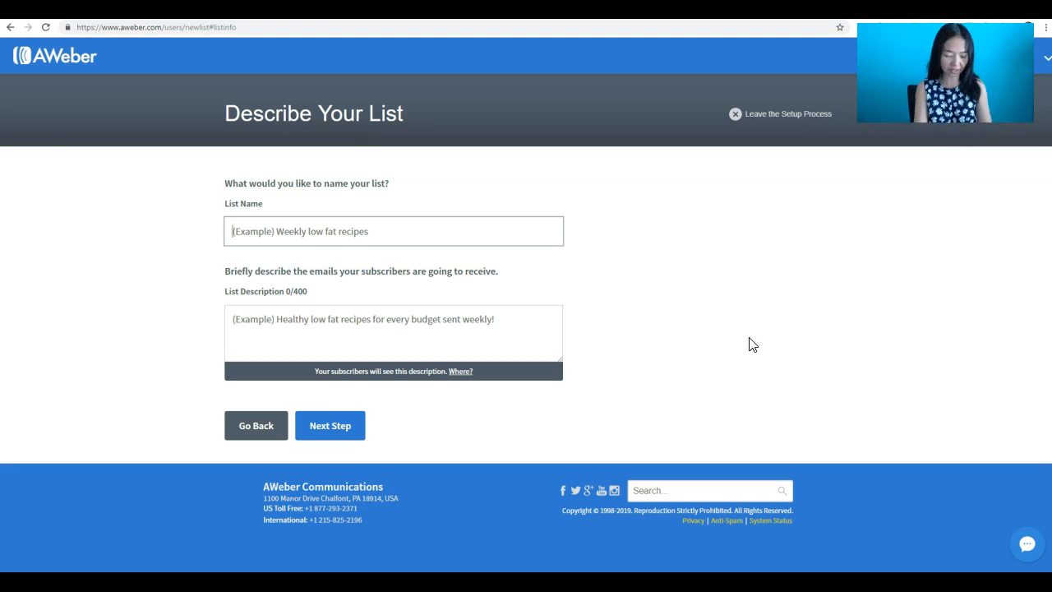
- Name the list "WA-example", describe it as "Learn how to make money online.", and proceed to the confirmation message
{"action": "type", "text": "WA"}
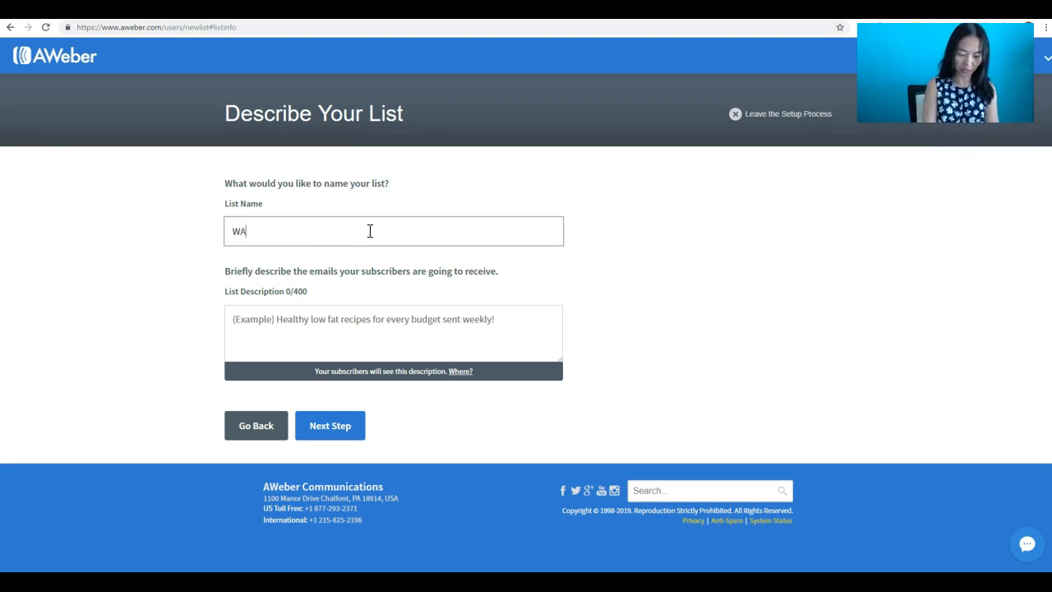
{"action": "type", "text": "-example"}
{"action": "left_click", "coordinate": [486, 321]}
{"action": "type", "text": "W"}
{"action": "key", "text": "BackSpace"}
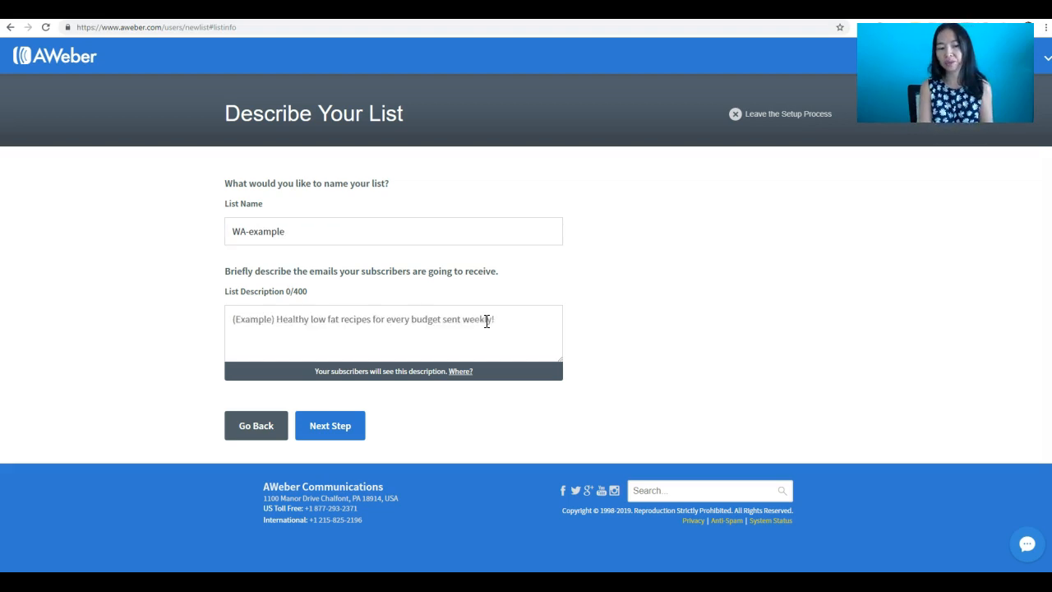
{"action": "type", "text": "Learn how to make money online."}
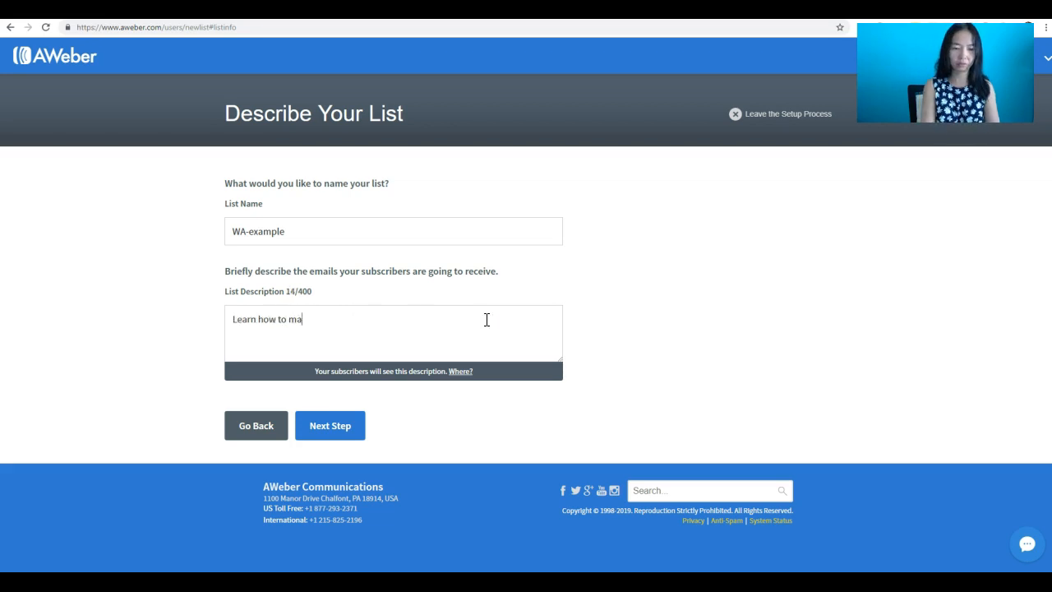
{"action": "left_click", "coordinate": [330, 426]}
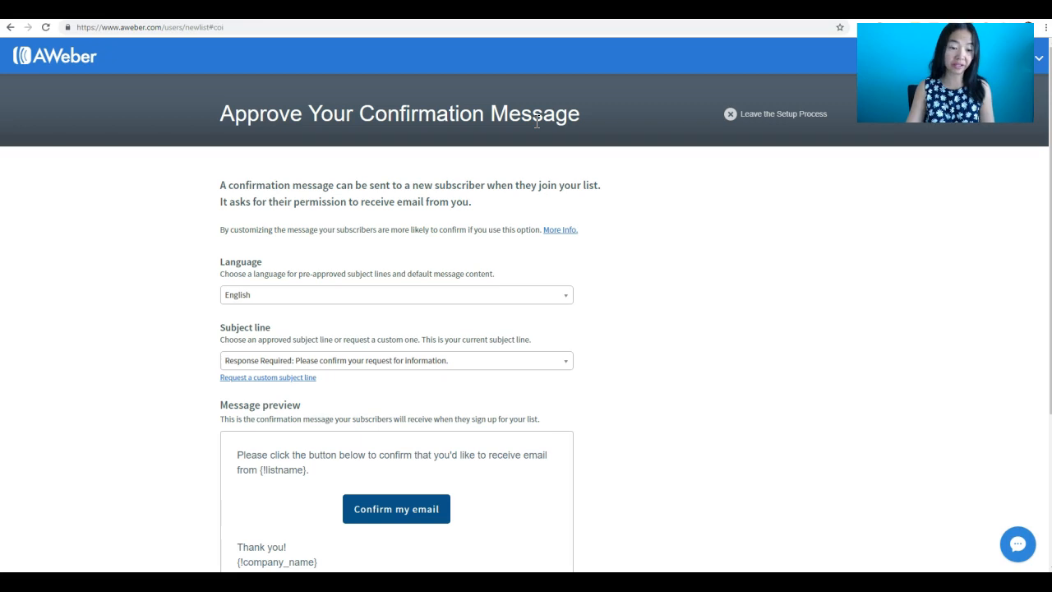
- Approve the default English confirmation message and create the list
{"action": "scroll", "coordinate": [188, 277], "scroll_direction": "down", "scroll_amount": 2}
{"action": "scroll", "coordinate": [759, 387], "scroll_direction": "down", "scroll_amount": 2}
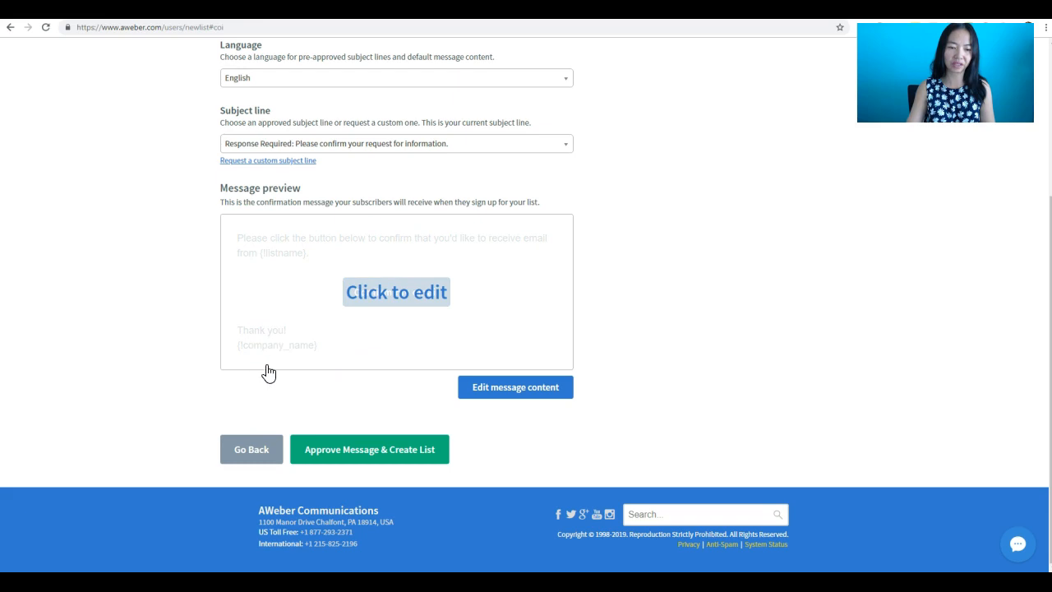
{"action": "left_click", "coordinate": [385, 457]}
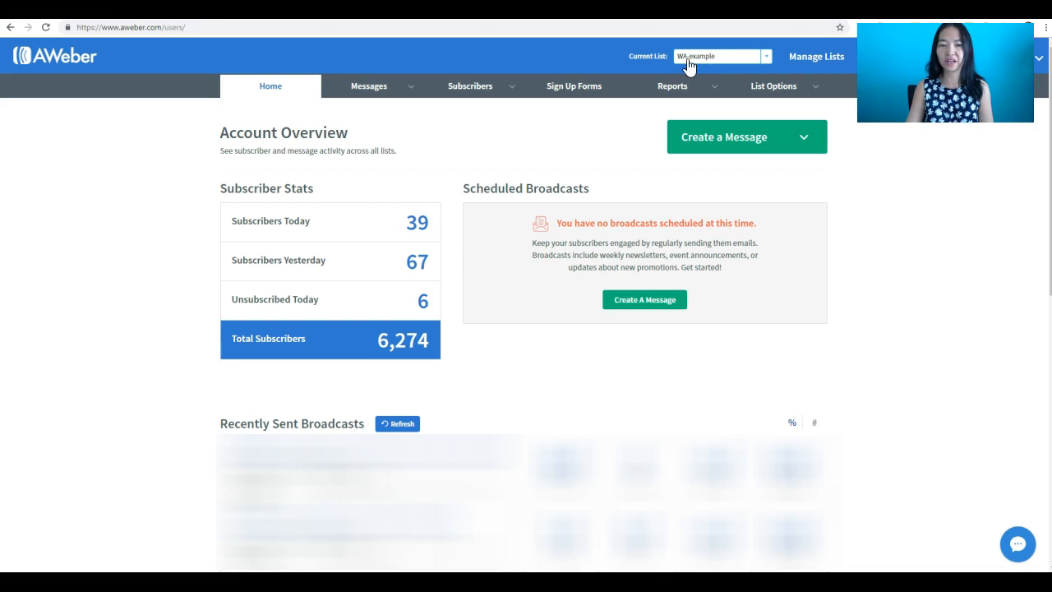
- Start a new sign-up form for the WA-example list and look over its default layout and header editor
{"action": "left_click", "coordinate": [564, 87]}
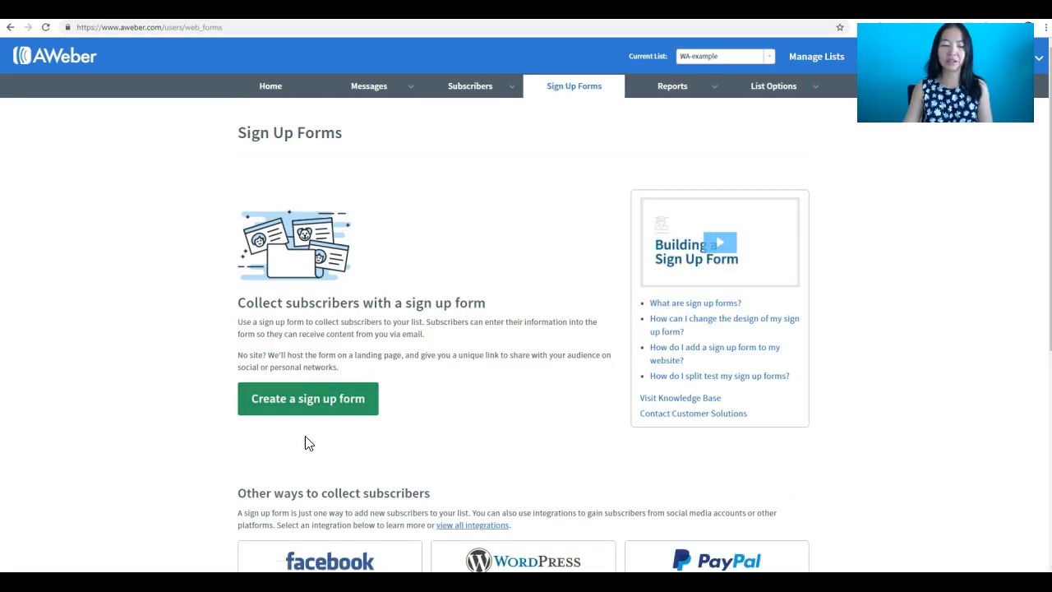
{"action": "left_click", "coordinate": [358, 410]}
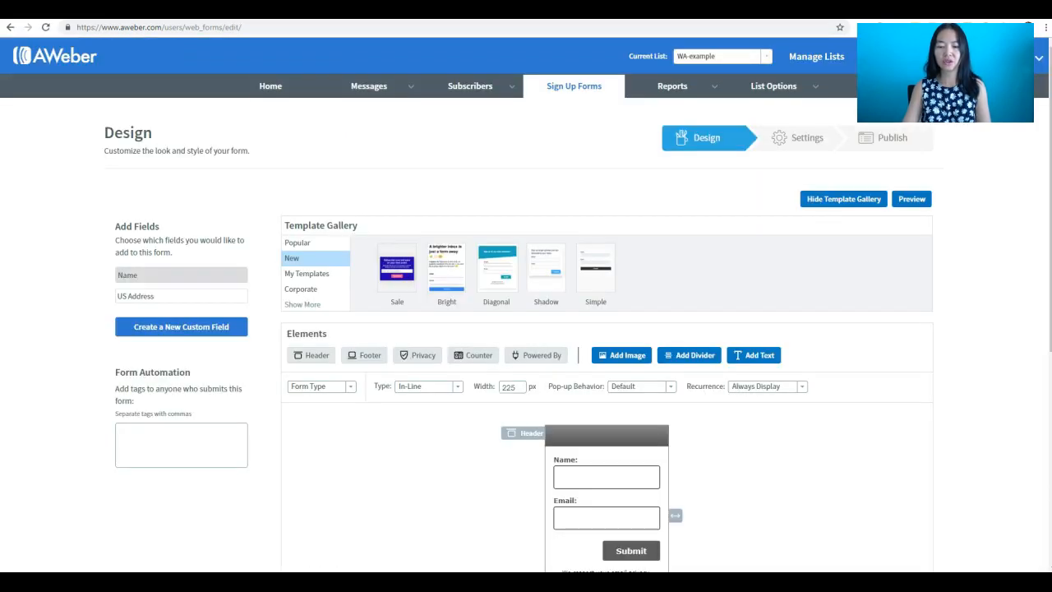
{"action": "scroll", "coordinate": [1034, 431], "scroll_direction": "down", "scroll_amount": 1}
{"action": "scroll", "coordinate": [1034, 431], "scroll_direction": "down", "scroll_amount": 2}
{"action": "scroll", "coordinate": [609, 454], "scroll_direction": "up", "scroll_amount": 3}
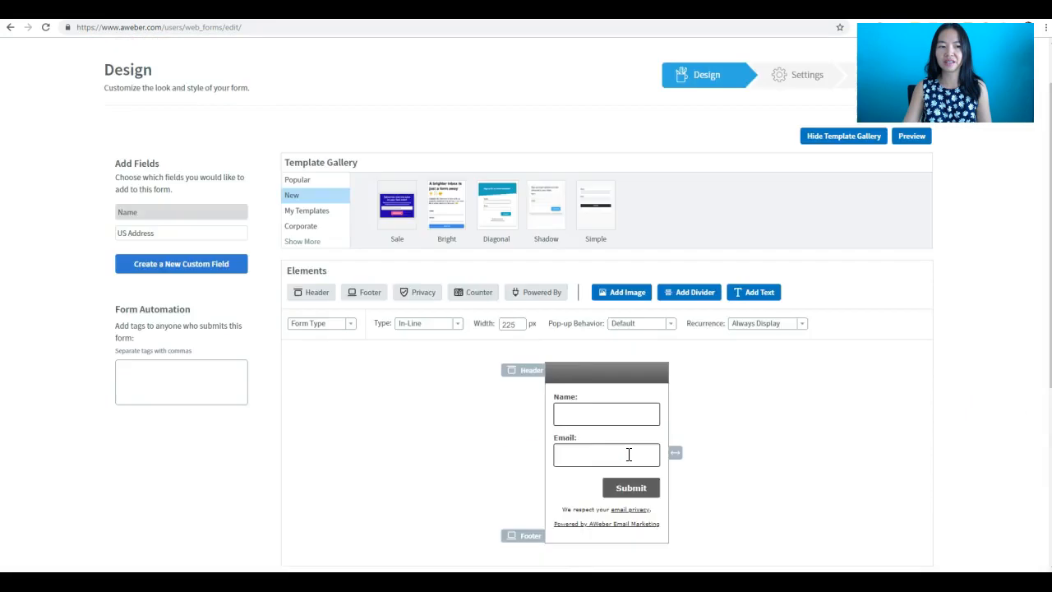
{"action": "scroll", "coordinate": [629, 455], "scroll_direction": "down", "scroll_amount": 2}
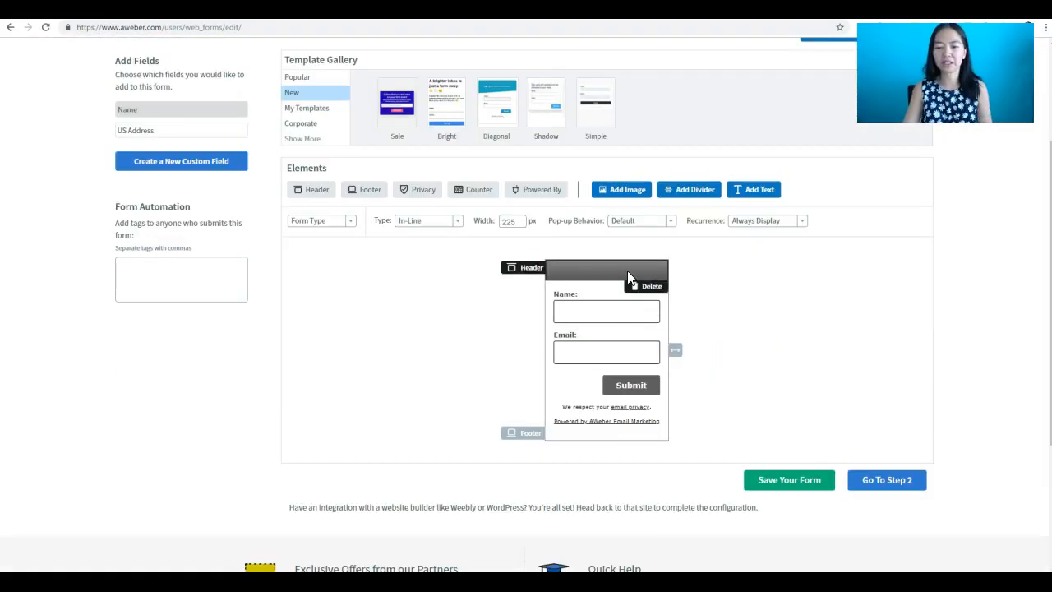
{"action": "left_click", "coordinate": [581, 275]}
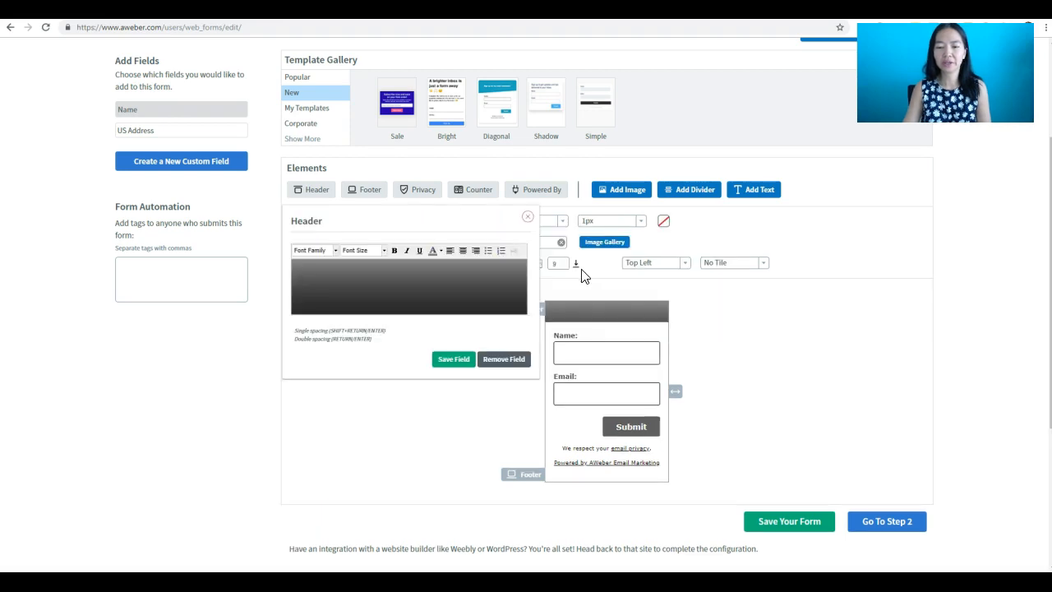
{"action": "left_click", "coordinate": [528, 216]}
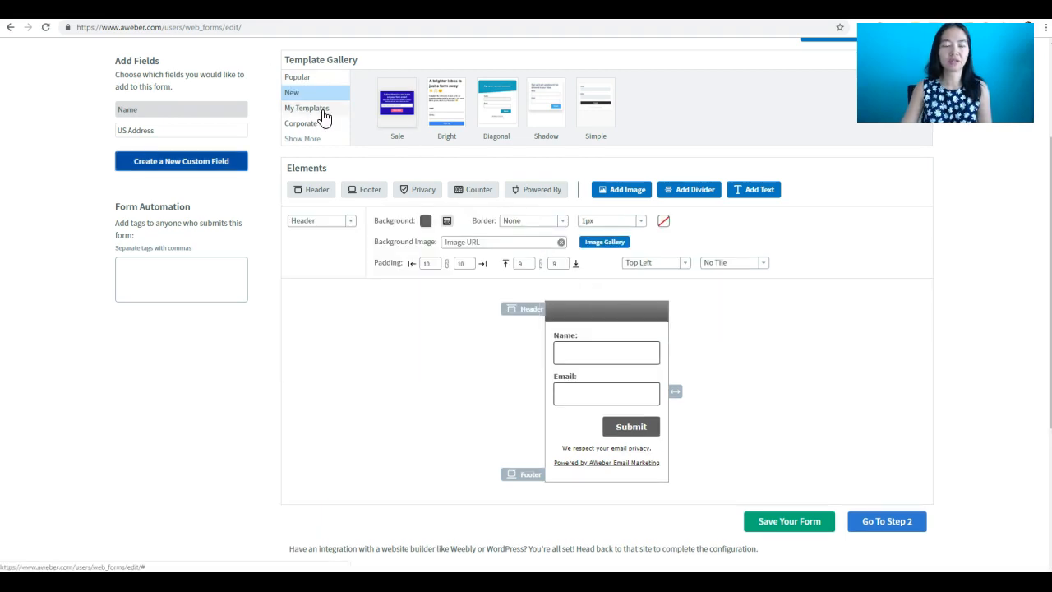
- Load the Shadow template from the Blog category into the sign-up form
{"action": "left_click", "coordinate": [323, 141]}
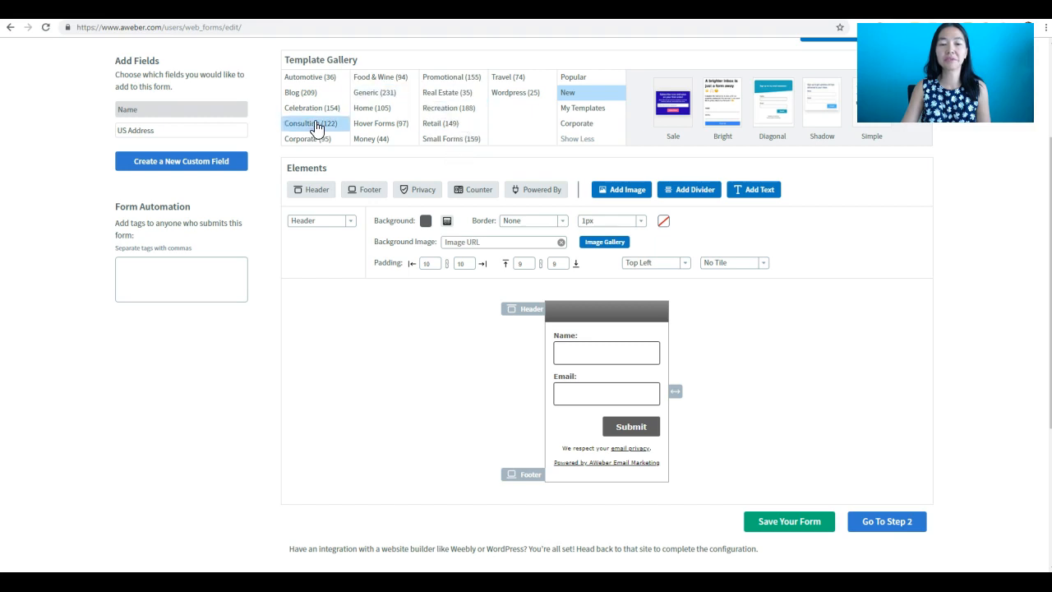
{"action": "left_click", "coordinate": [302, 96]}
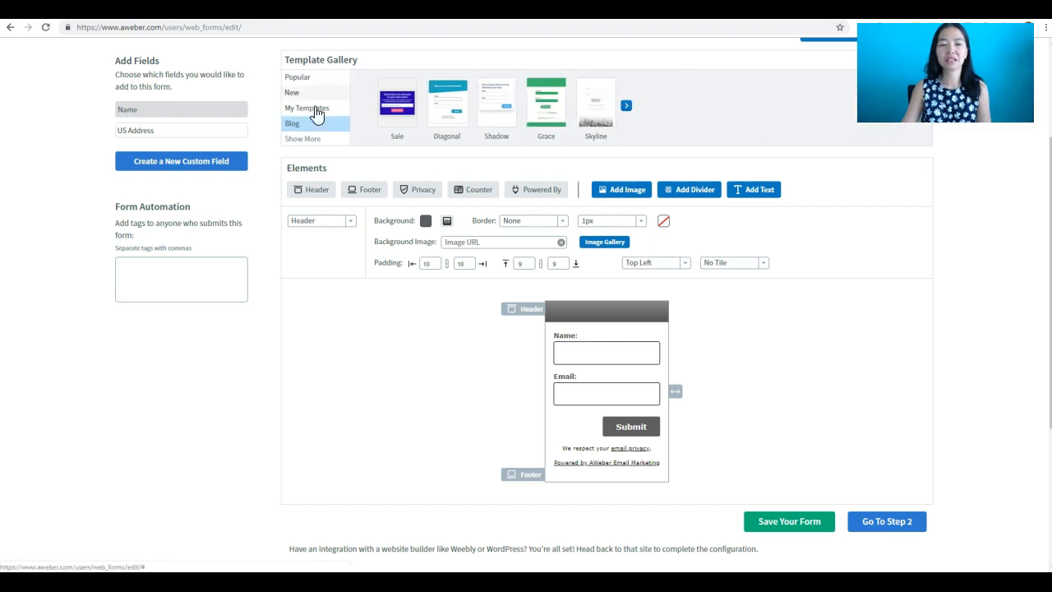
{"action": "left_click", "coordinate": [396, 139]}
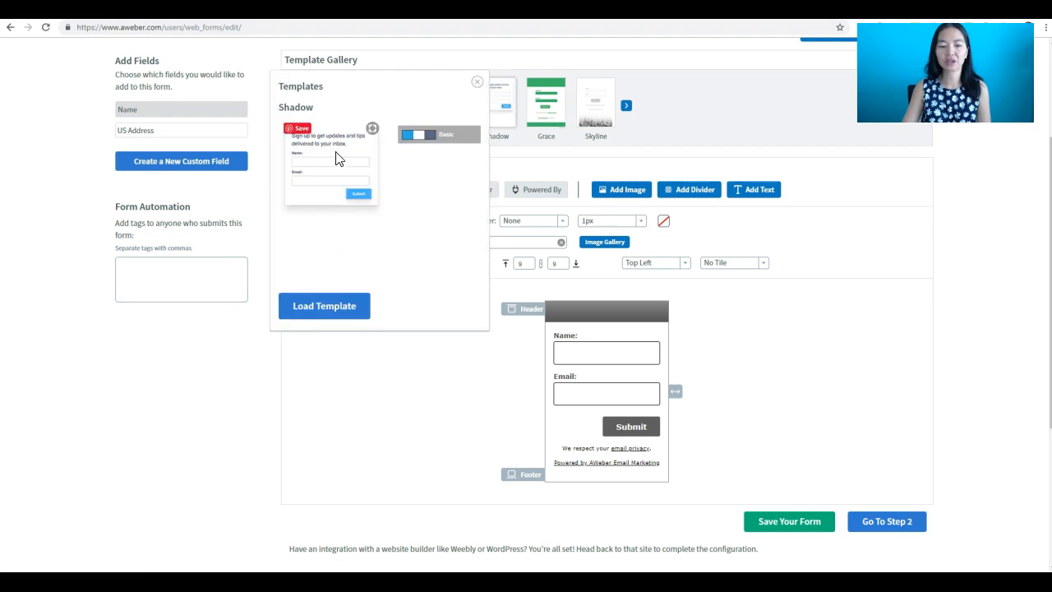
{"action": "left_click", "coordinate": [340, 305]}
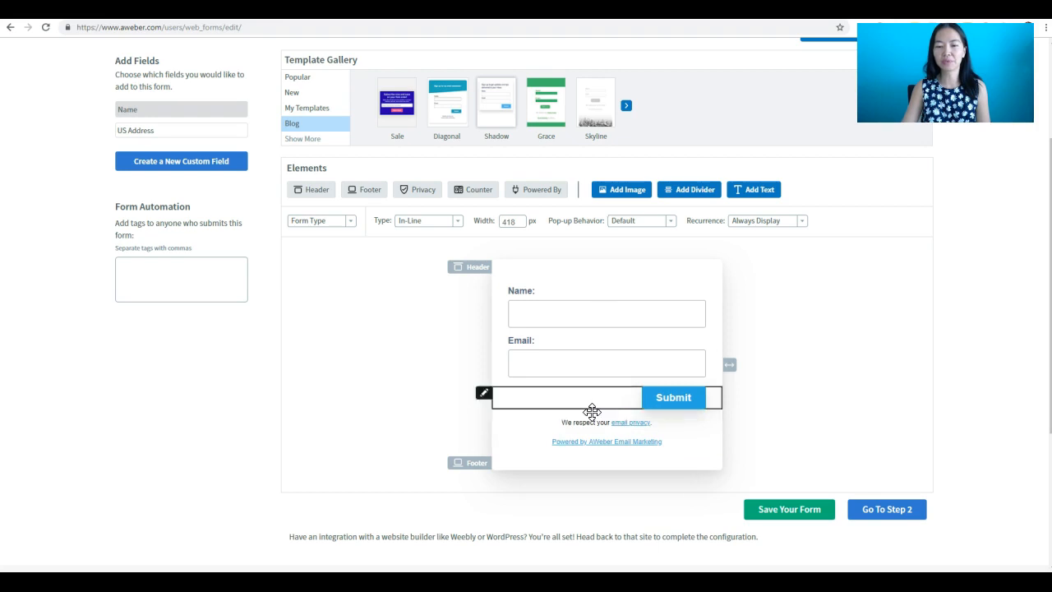
{"action": "scroll", "coordinate": [594, 453], "scroll_direction": "up", "scroll_amount": 3}
{"action": "scroll", "coordinate": [596, 456], "scroll_direction": "down", "scroll_amount": 4}
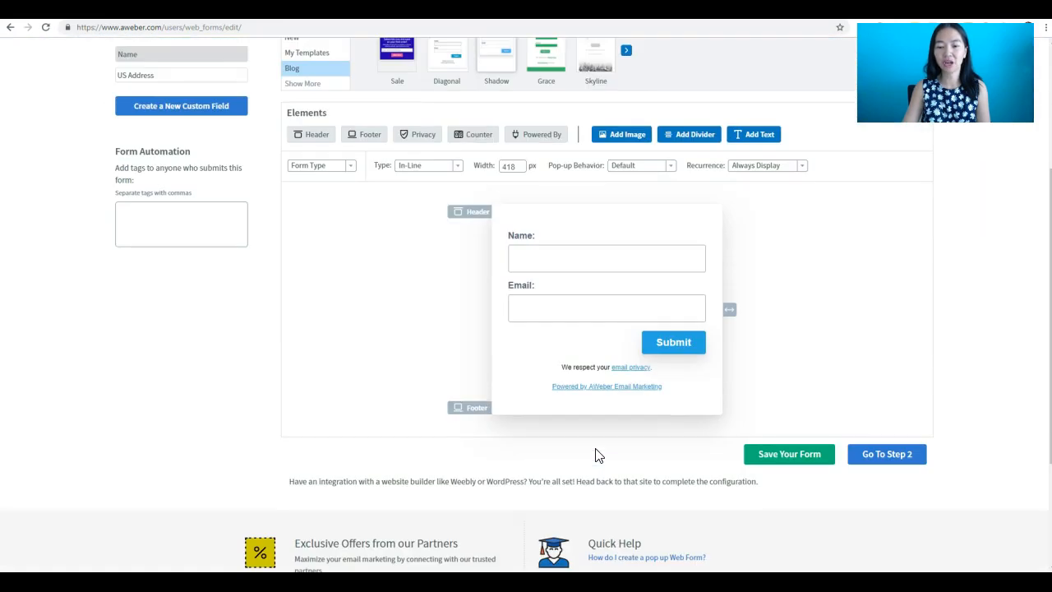
- Write "Get Your Free Guide On How To Set Up Your First Aweber Opt-in Form!" as the form's header text
{"action": "left_click", "coordinate": [473, 214]}
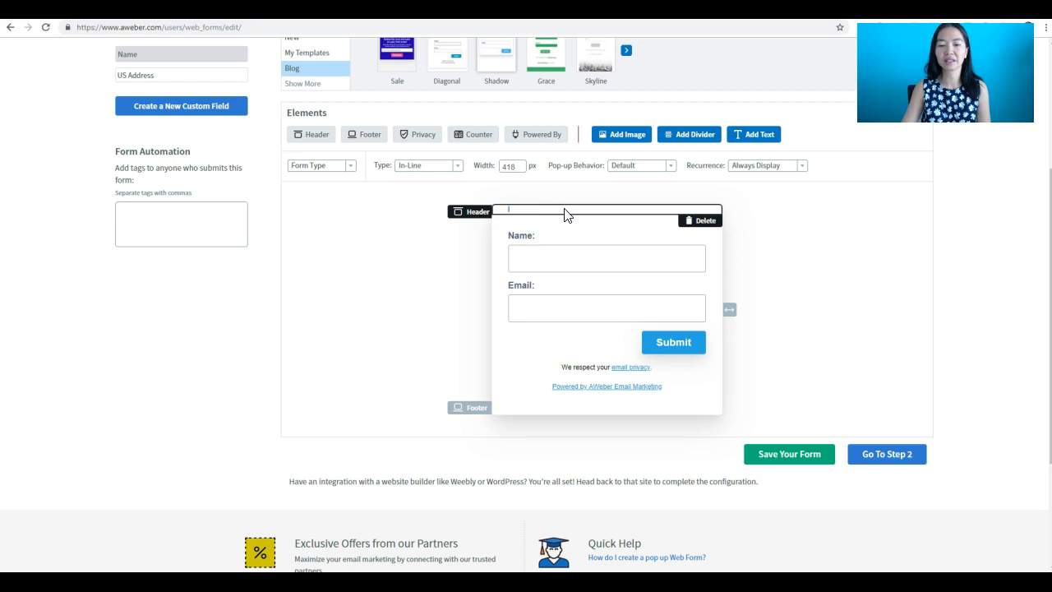
{"action": "left_click", "coordinate": [475, 215]}
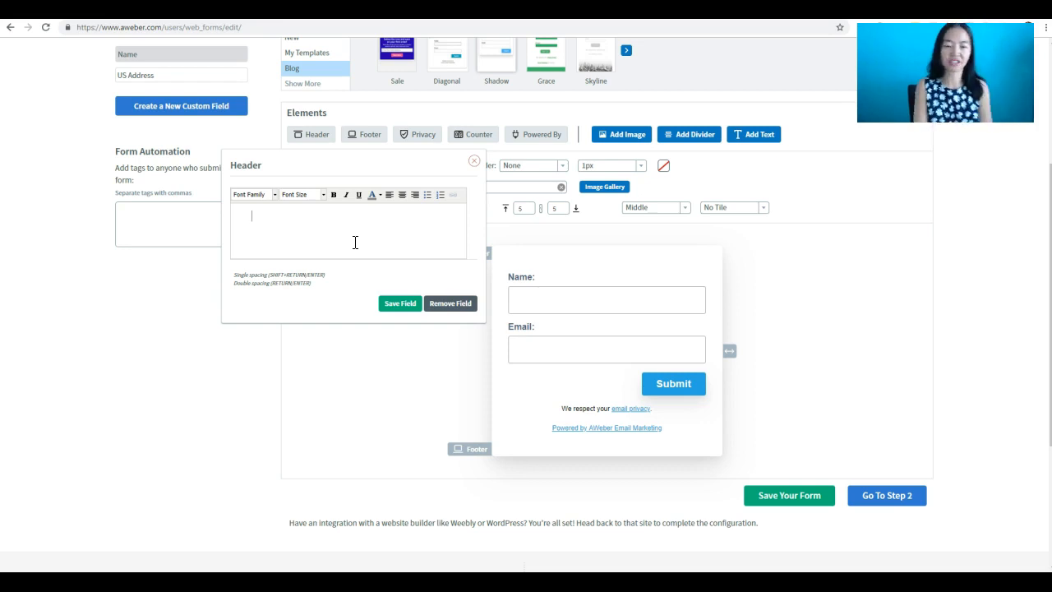
{"action": "type", "text": "G"}
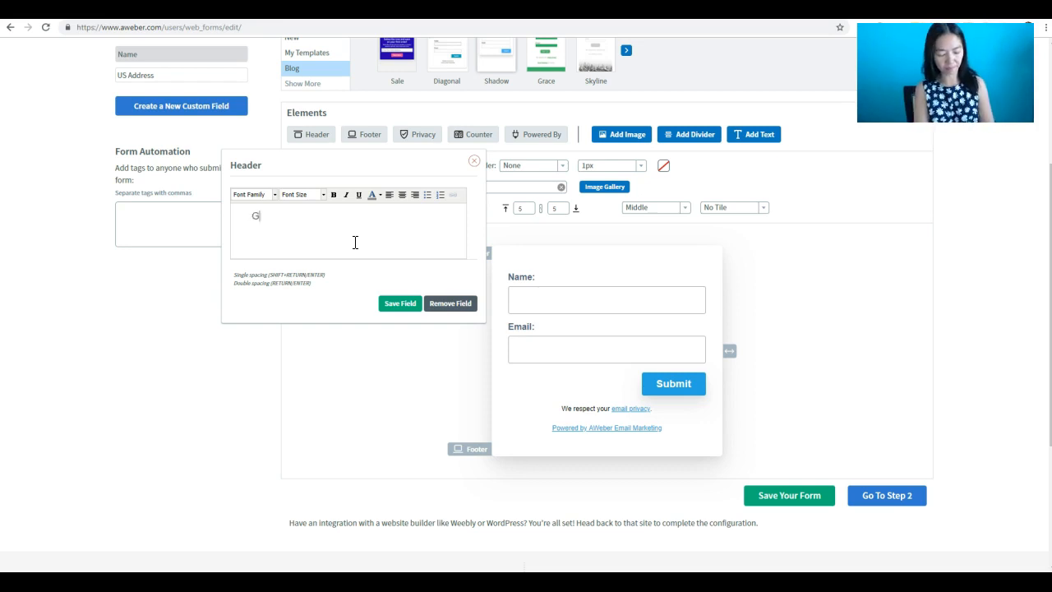
{"action": "type", "text": "et"}
{"action": "type", "text": "our"}
{"action": "key", "text": "BackSpace"}
{"action": "key", "text": "BackSpace"}
{"action": "key", "text": "BackSpace"}
{"action": "type", "text": "our F"}
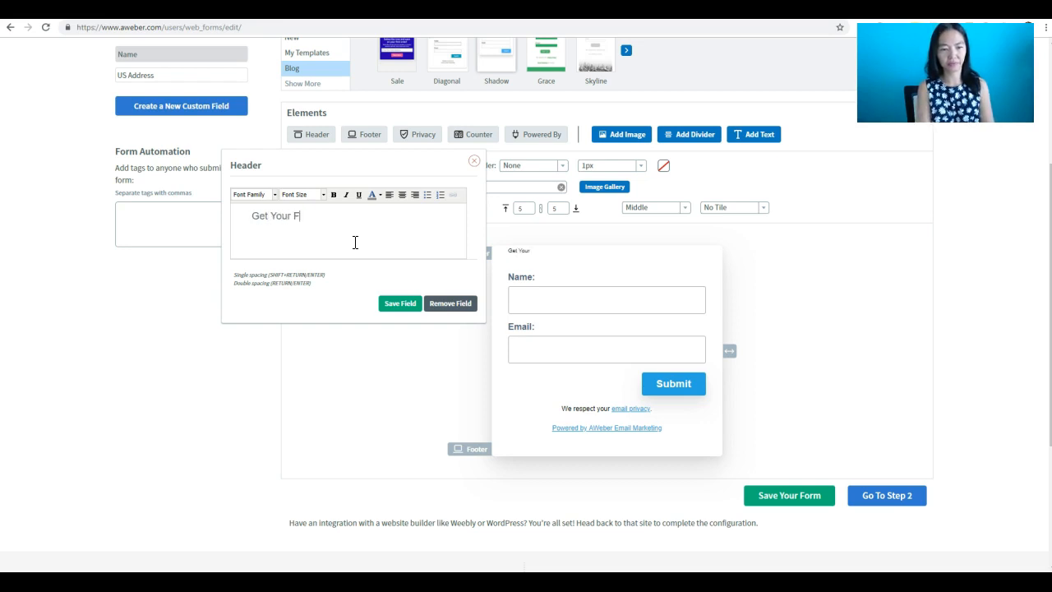
{"action": "type", "text": "eeee"}
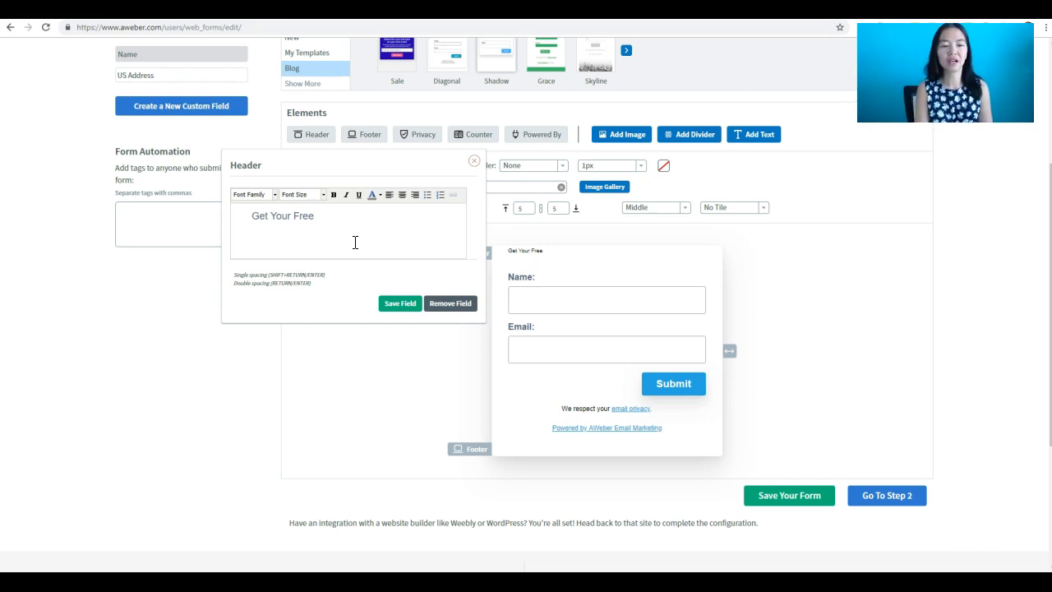
{"action": "type", "text": "G"}
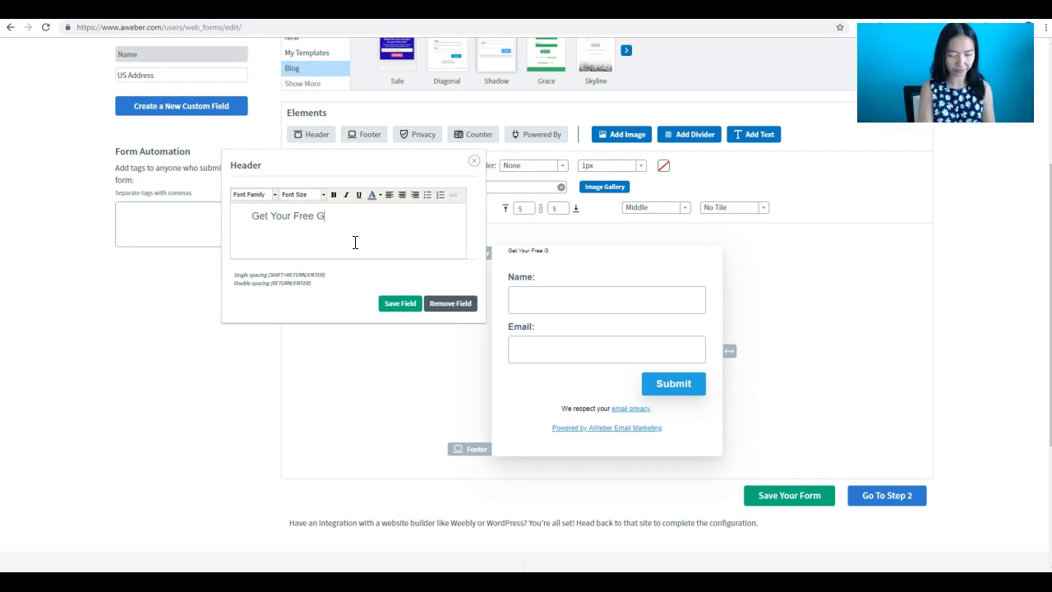
{"action": "type", "text": "uide On HJp"}
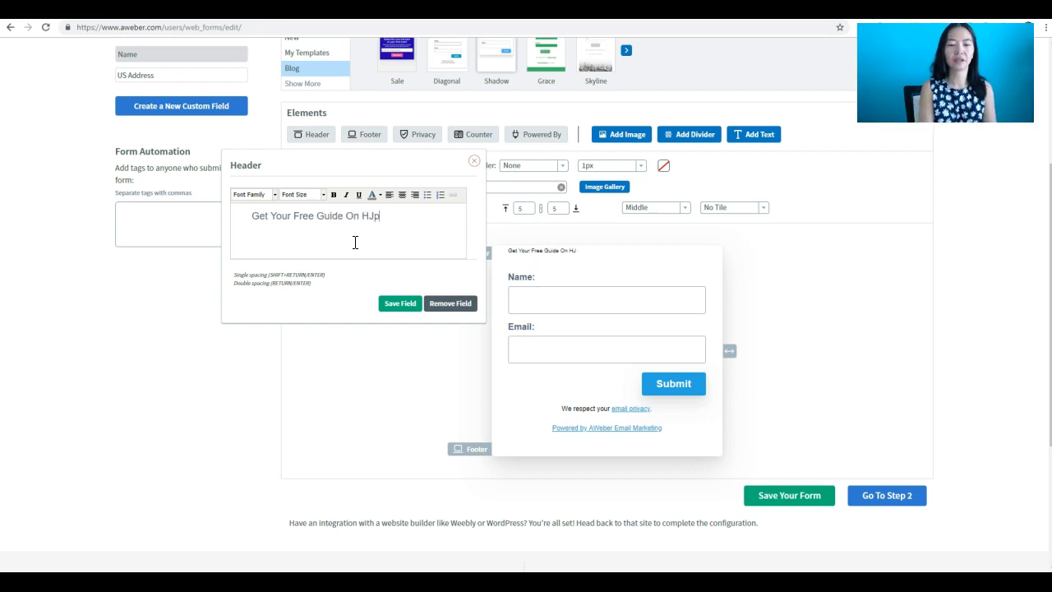
{"action": "type", "text": "w To Set Up "}
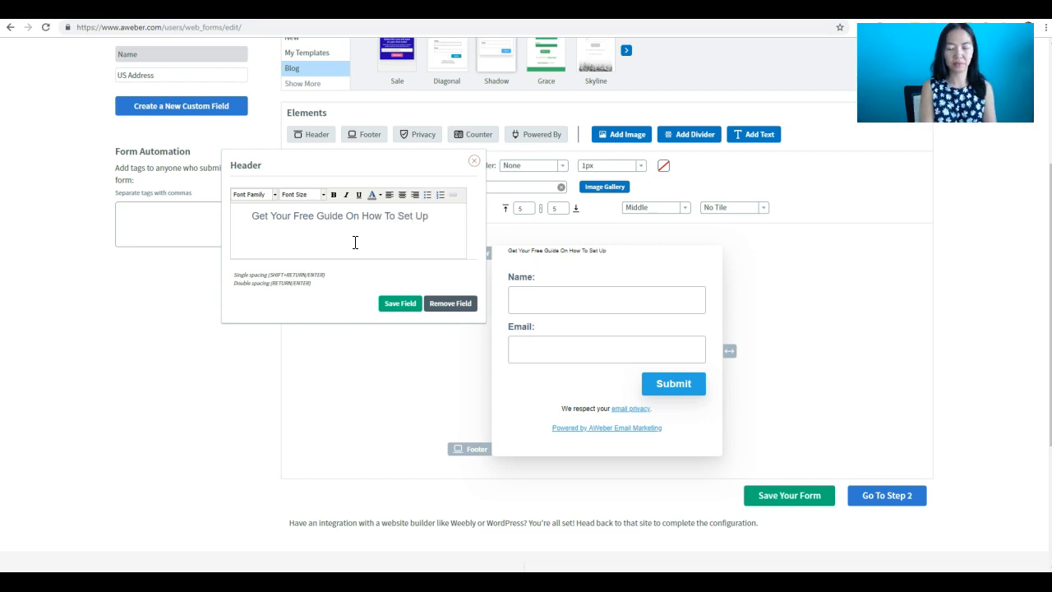
{"action": "type", "text": "Your first"}
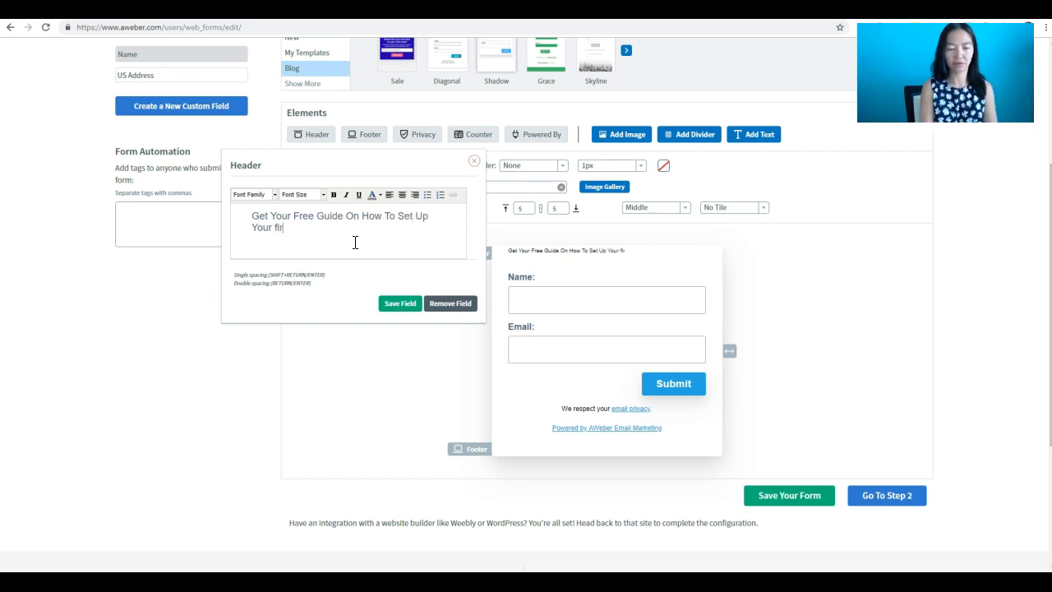
{"action": "key", "text": "BackSpace"}
{"action": "key", "text": "BackSpace"}
{"action": "key", "text": "BackSpace"}
{"action": "key", "text": "BackSpace"}
{"action": "type", "text": "Fi"}
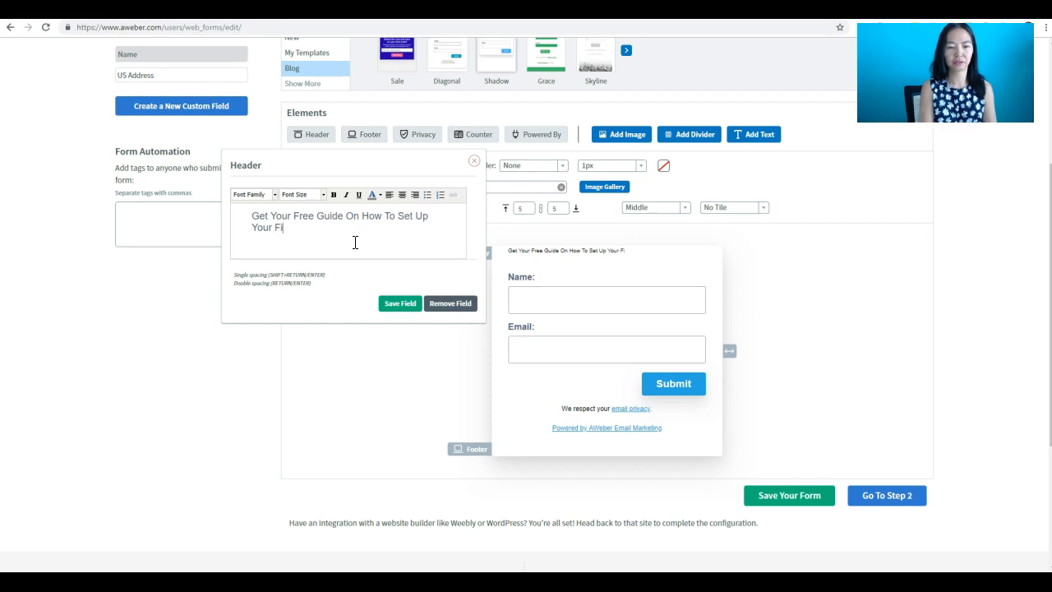
{"action": "type", "text": "rst Aweber "}
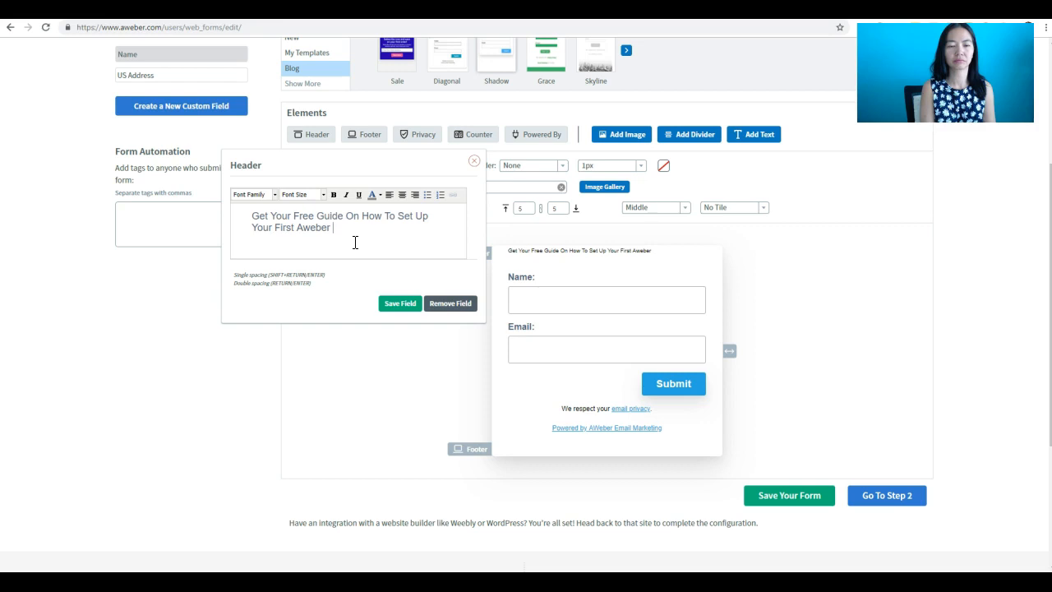
{"action": "type", "text": "Opt-in Form!"}
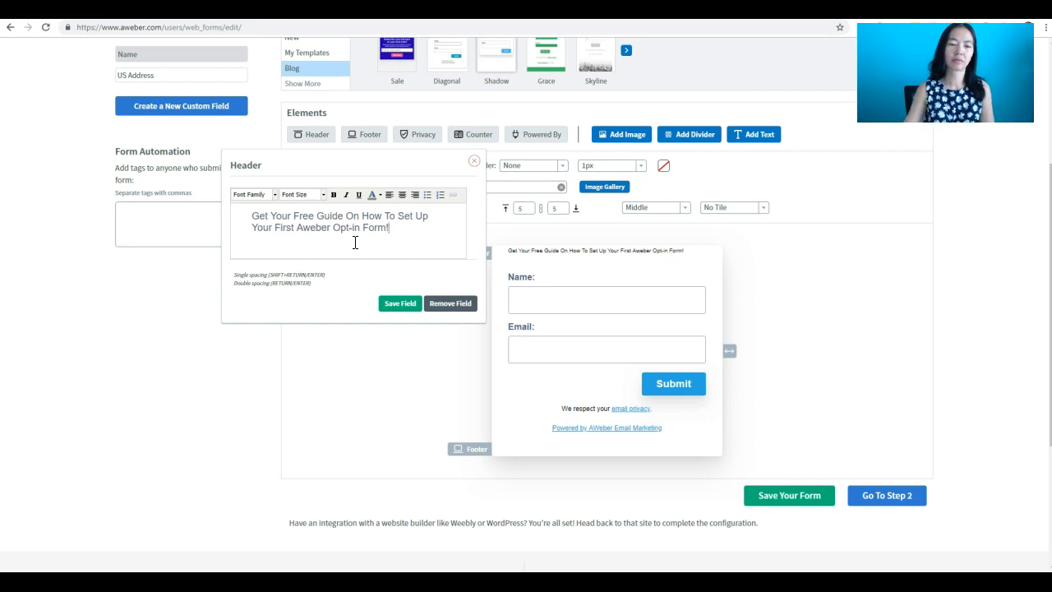
- Replace the header text's exclamation mark with "by Entering Your Email Address Below:"
{"action": "key", "text": "BackSpace"}
{"action": "type", "text": " by Ent"}
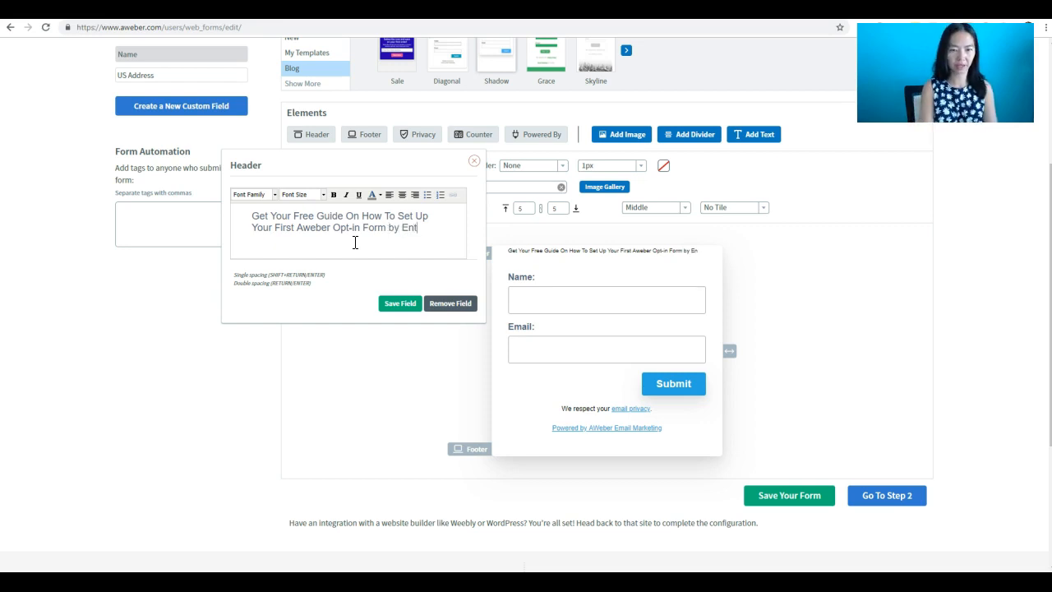
{"action": "type", "text": "ering your"}
{"action": "key", "text": "BackSpace"}
{"action": "key", "text": "BackSpace"}
{"action": "key", "text": "BackSpace"}
{"action": "type", "text": "our"}
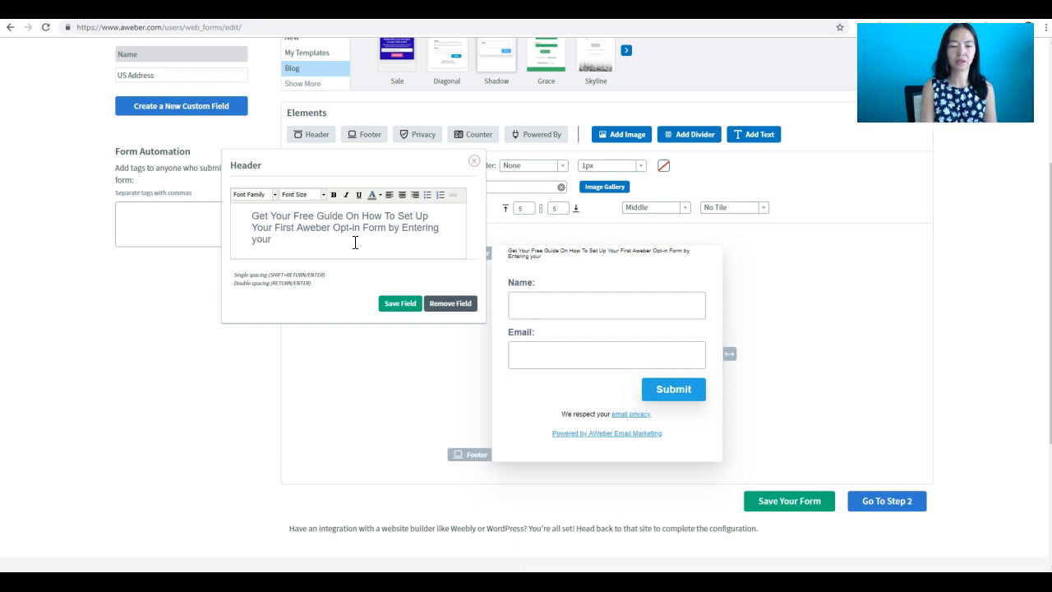
{"action": "key", "text": "BackSpace"}
{"action": "key", "text": "BackSpace"}
{"action": "type", "text": "Your Email Address Be"}
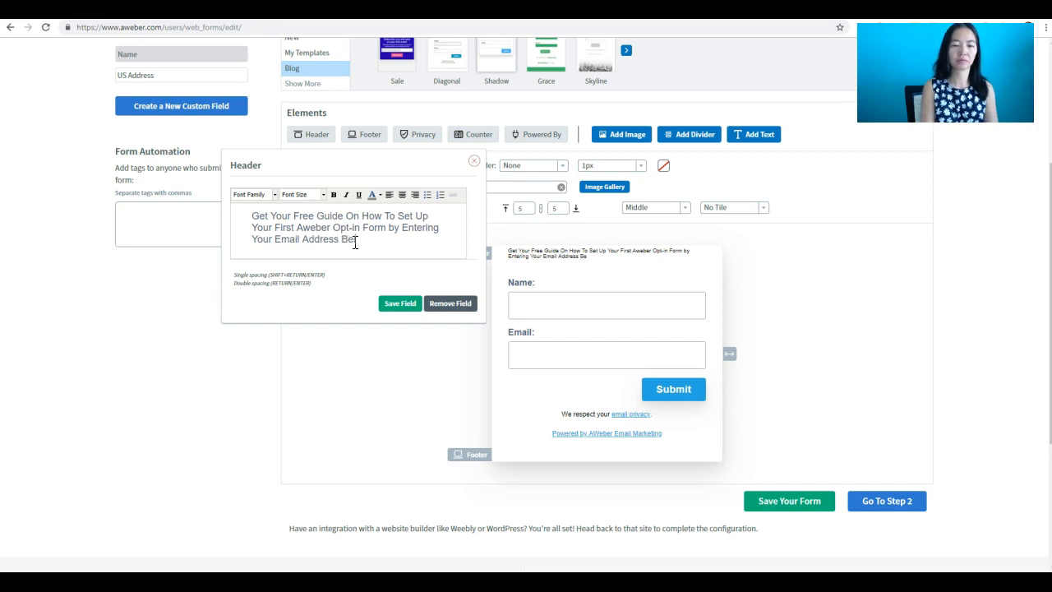
- Set the entire header text to 24px and center it
{"action": "left_click", "coordinate": [324, 197]}
{"action": "scroll", "coordinate": [319, 260], "scroll_direction": "down", "scroll_amount": 3}
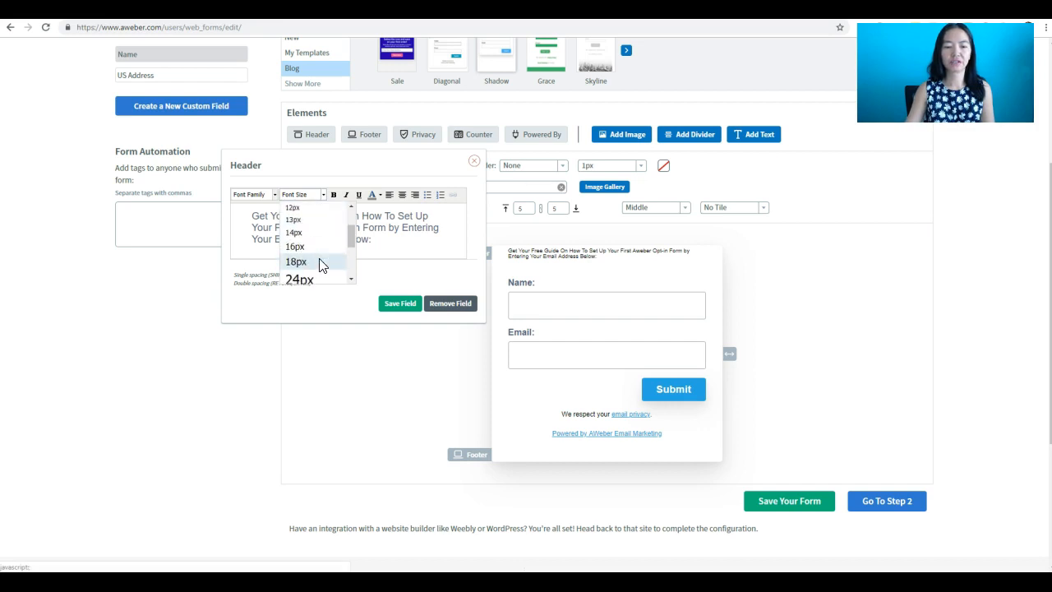
{"action": "left_click", "coordinate": [319, 262]}
{"action": "left_click_drag", "start_coordinate": [386, 243], "coordinate": [213, 206]}
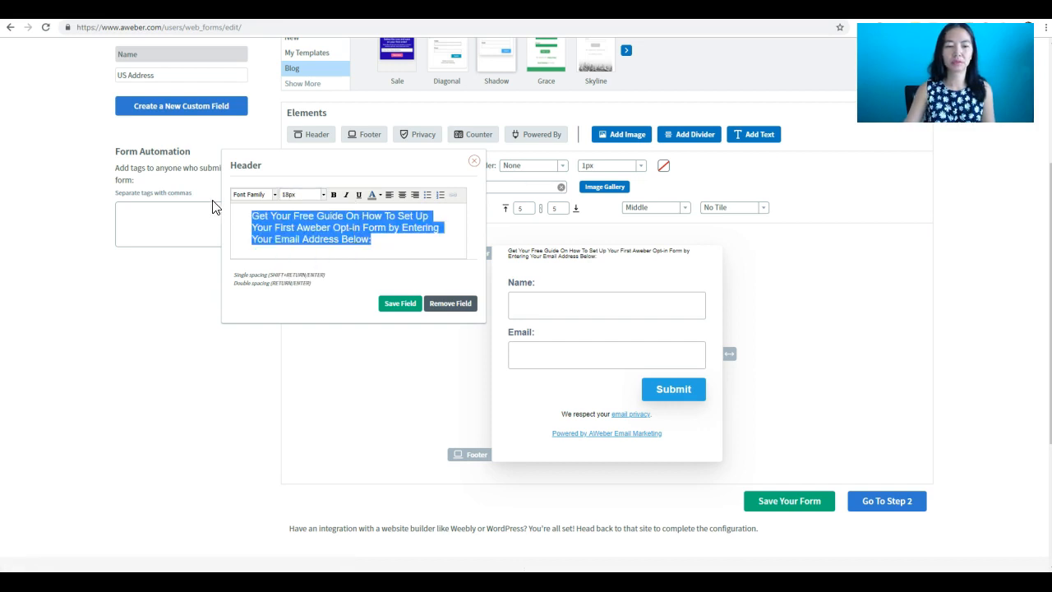
{"action": "left_click", "coordinate": [324, 195]}
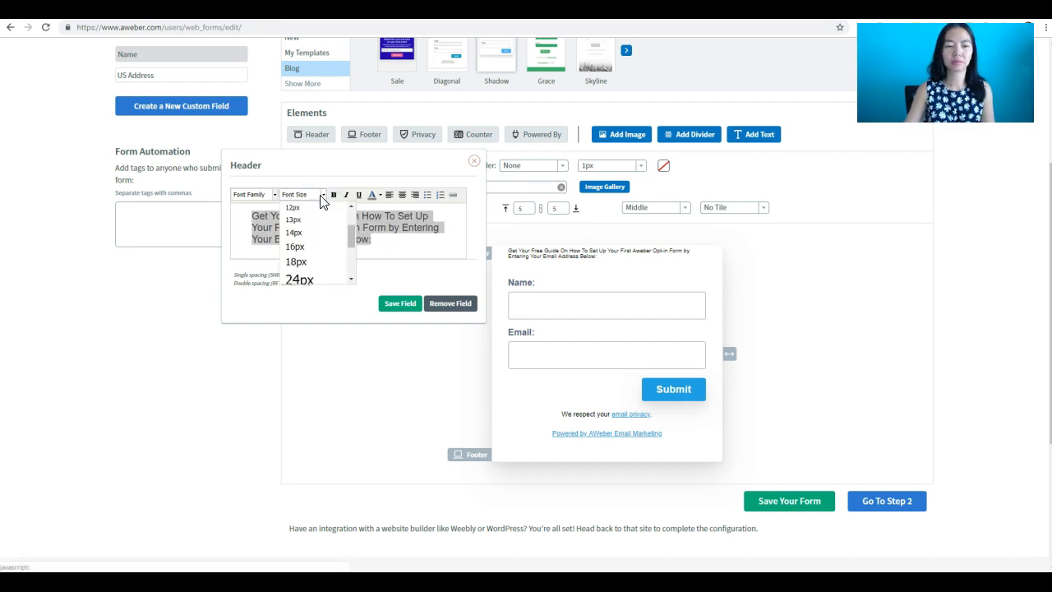
{"action": "left_click", "coordinate": [320, 277]}
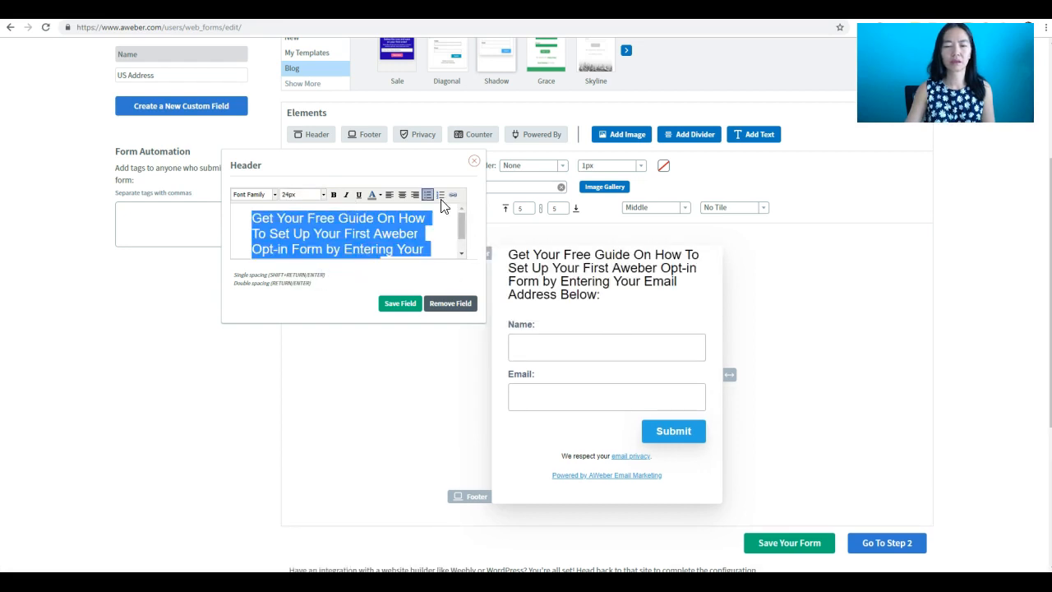
{"action": "left_click", "coordinate": [403, 194]}
{"action": "scroll", "coordinate": [403, 199], "scroll_direction": "down", "scroll_amount": 1}
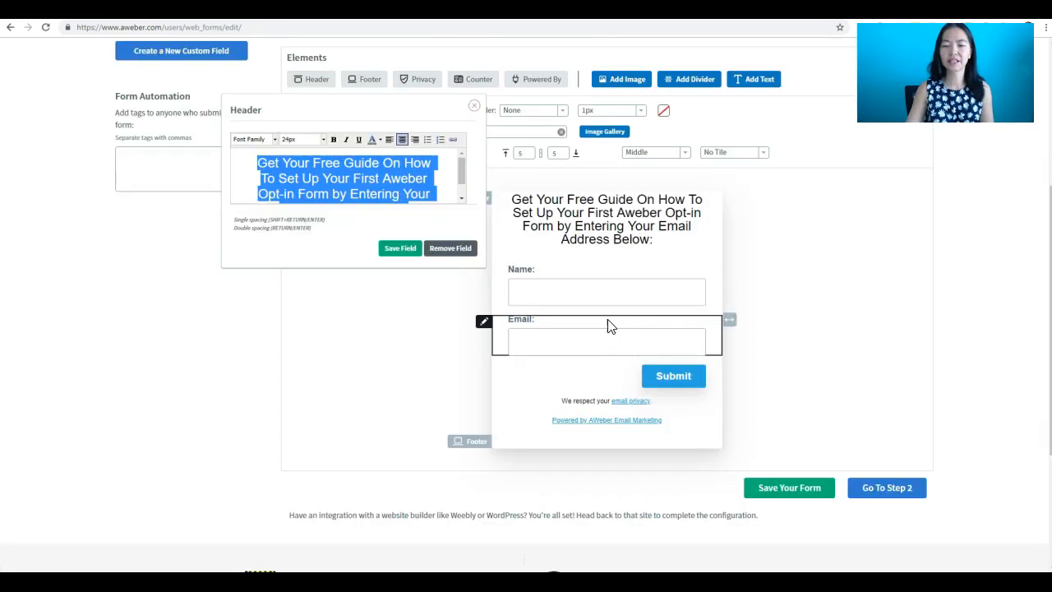
- Change the name field's label to "First Name:" and save the field
{"action": "mouse_move", "coordinate": [688, 296]}
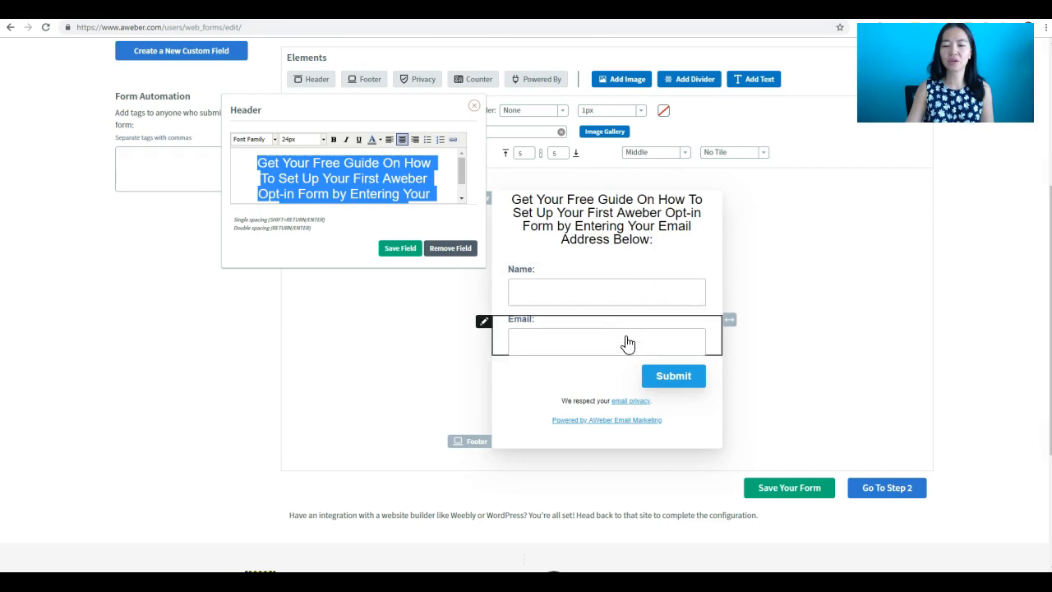
{"action": "left_click", "coordinate": [561, 306]}
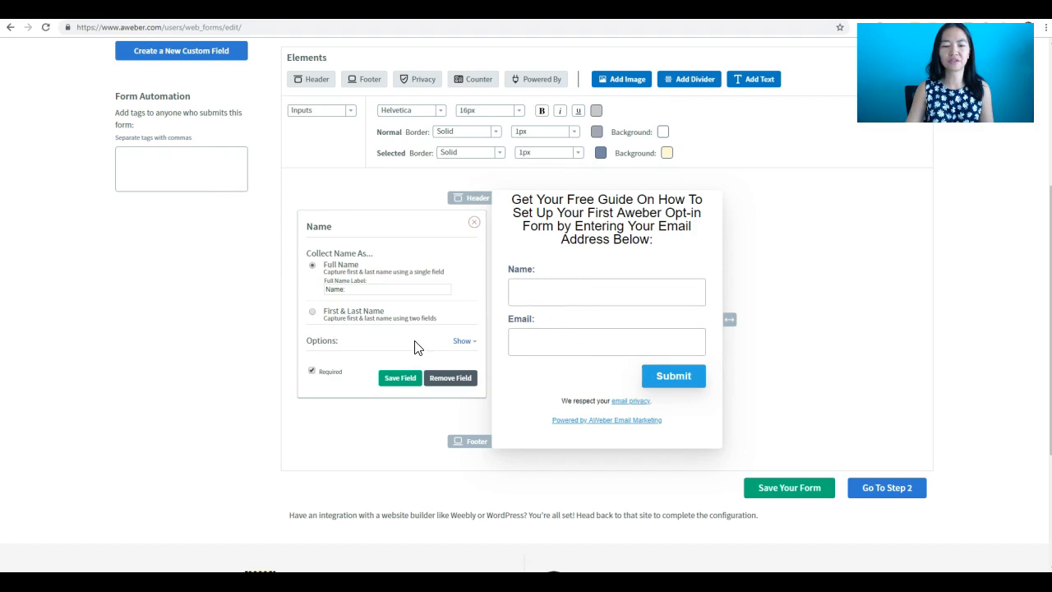
{"action": "left_click", "coordinate": [333, 289]}
{"action": "type", "text": "First"}
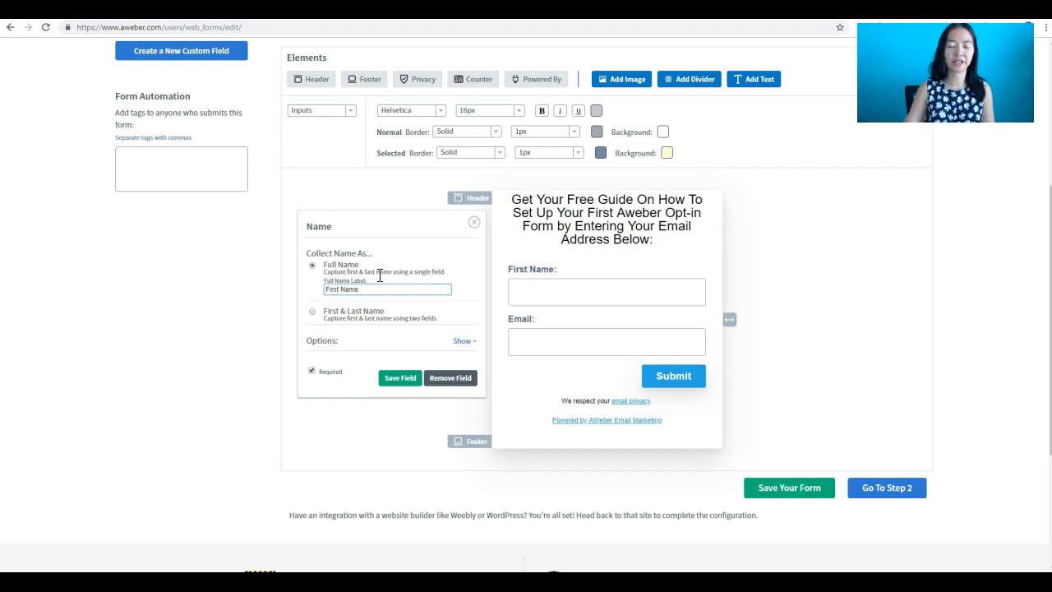
{"action": "left_click", "coordinate": [396, 378]}
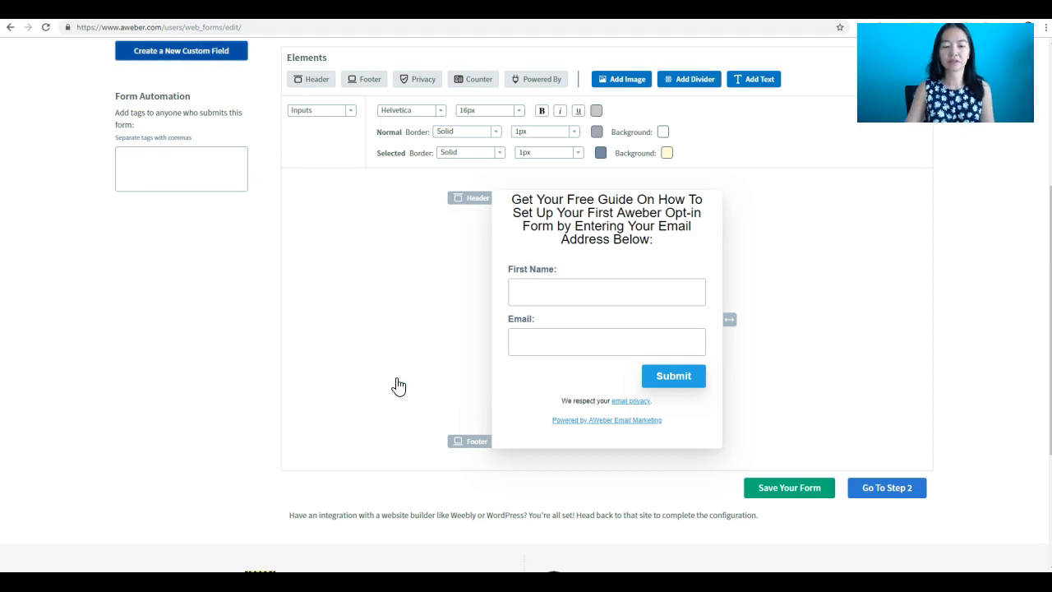
- Clear the header text and use the uploaded "FREE: 2018 Ultimate Make Money Online Guide for Beginners" image as the header background, saving the field
{"action": "left_click", "coordinate": [592, 211]}
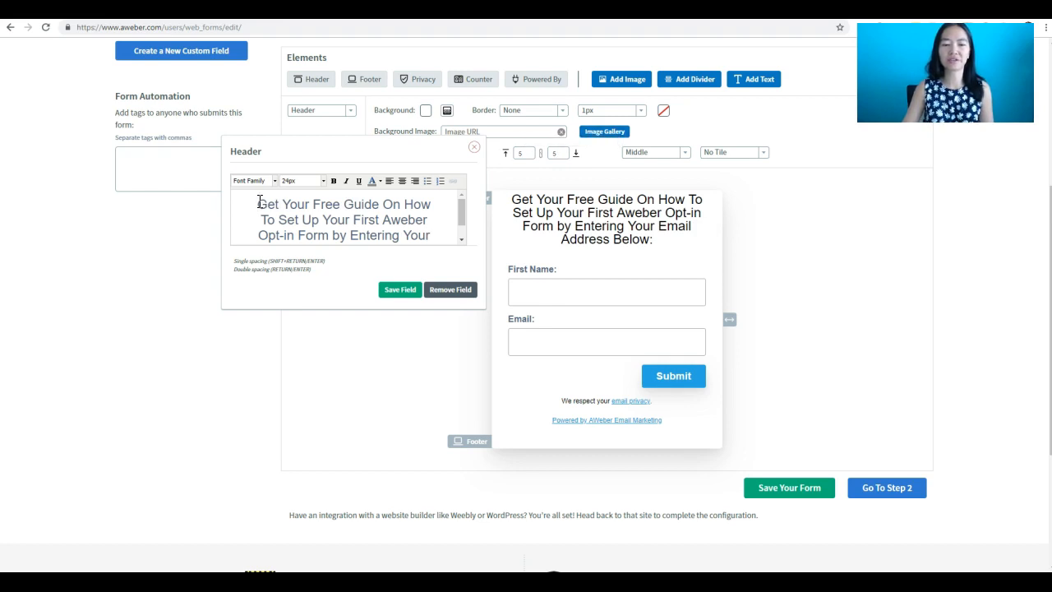
{"action": "key", "text": "ctrl+a"}
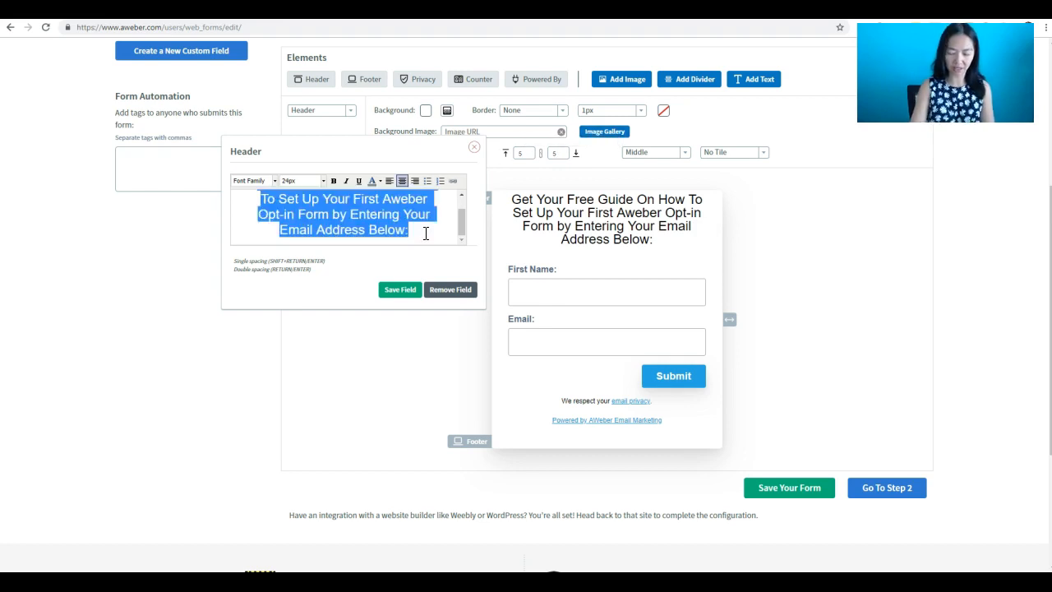
{"action": "key", "text": "BackSpace"}
{"action": "left_click", "coordinate": [509, 132]}
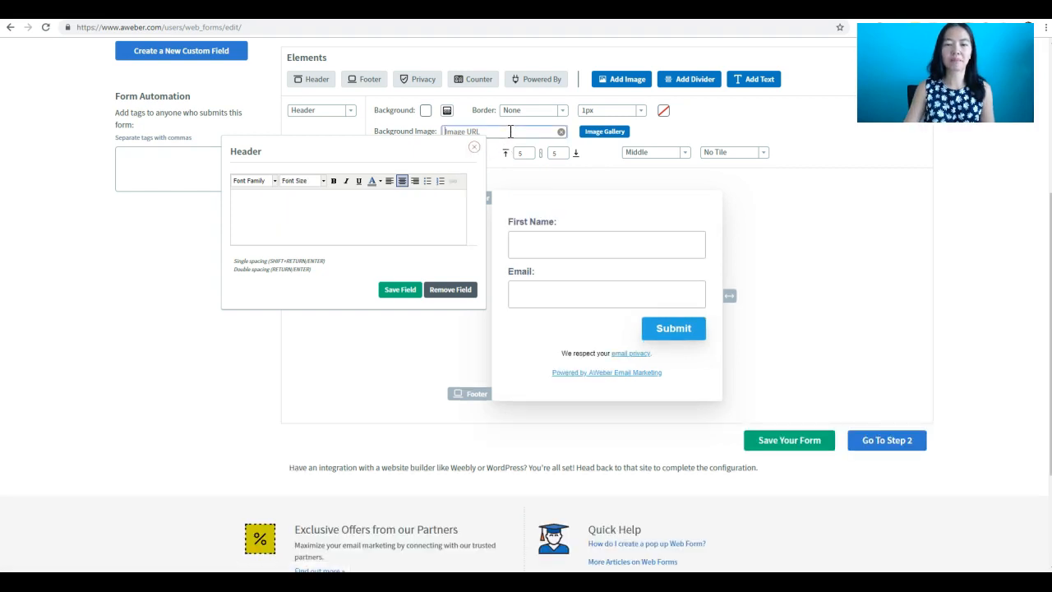
{"action": "left_click", "coordinate": [614, 135]}
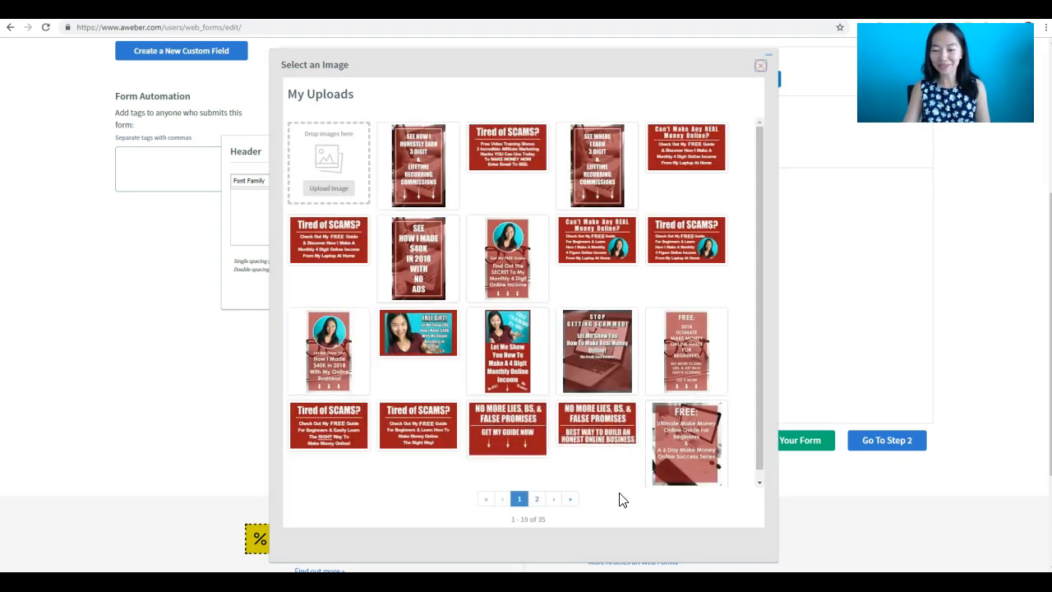
{"action": "left_click", "coordinate": [684, 365]}
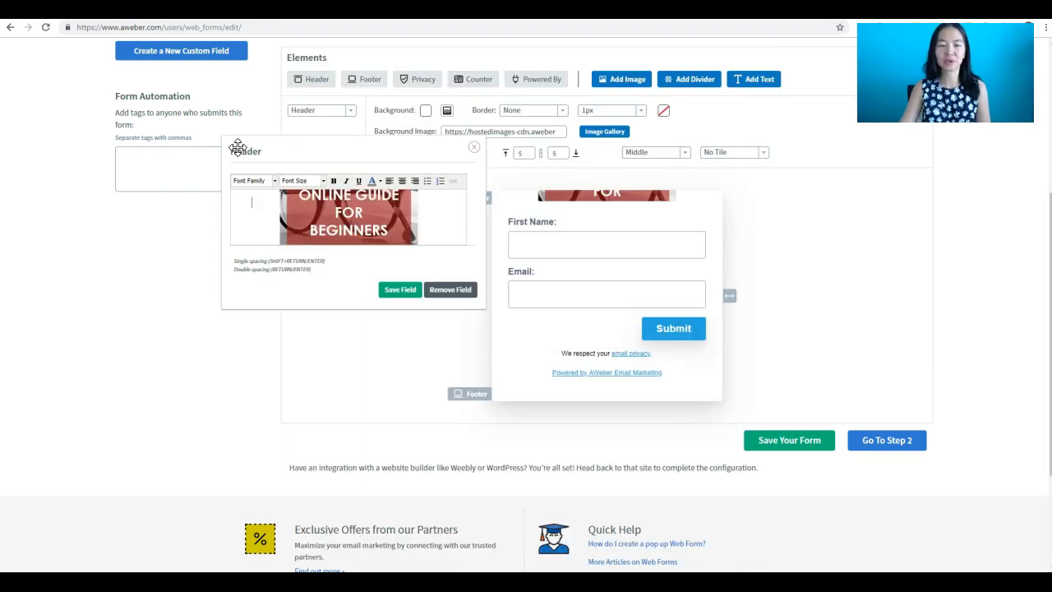
{"action": "left_click", "coordinate": [399, 291]}
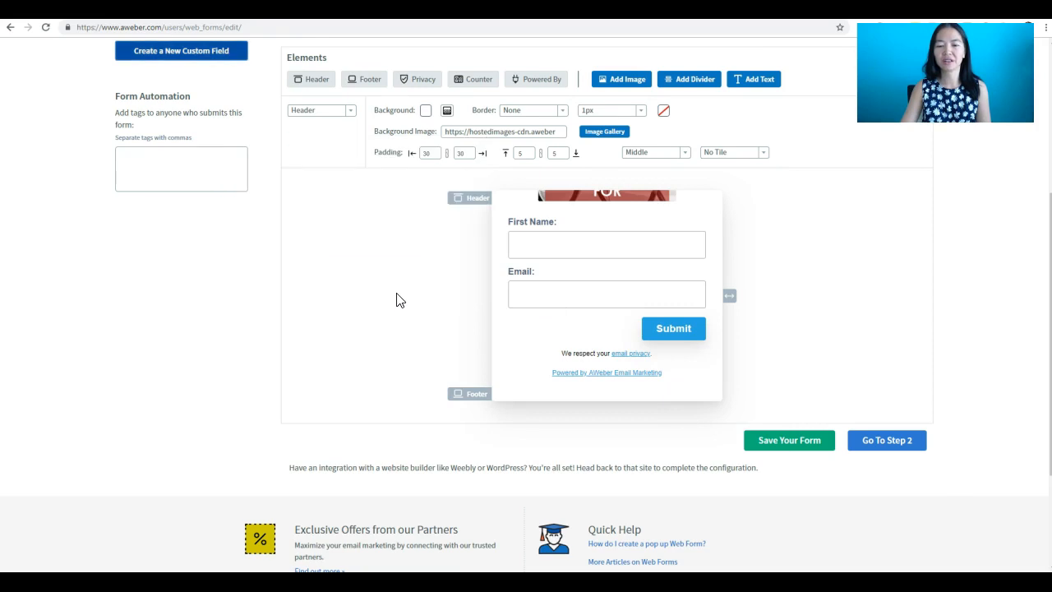
- Narrow the sign-up form so its width roughly matches the header image
{"action": "scroll", "coordinate": [689, 312], "scroll_direction": "up", "scroll_amount": 3}
{"action": "scroll", "coordinate": [692, 327], "scroll_direction": "down", "scroll_amount": 2}
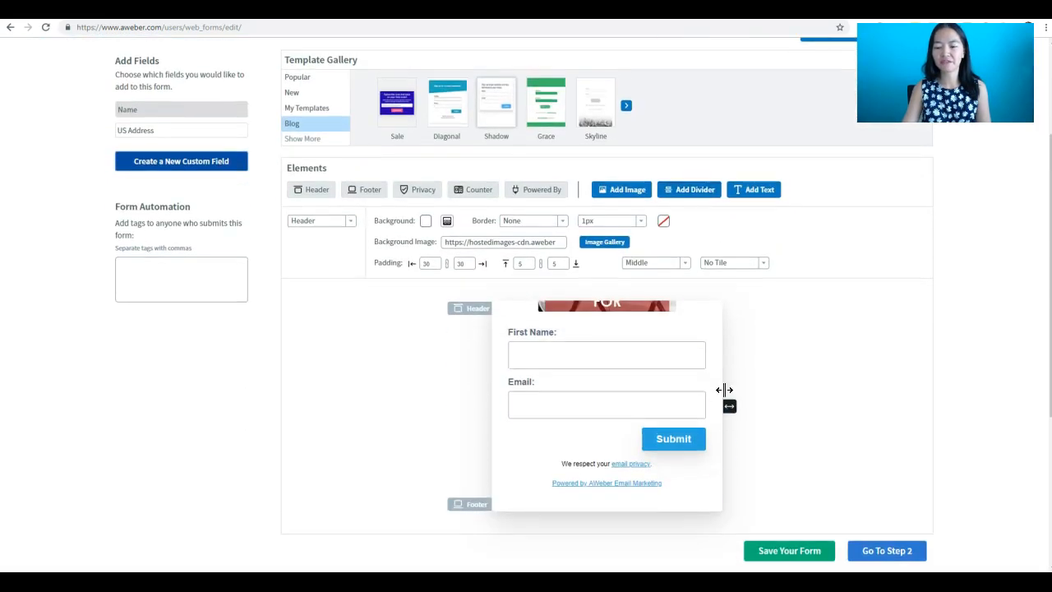
{"action": "left_click_drag", "start_coordinate": [730, 405], "coordinate": [676, 418]}
{"action": "scroll", "coordinate": [668, 408], "scroll_direction": "up", "scroll_amount": 1}
{"action": "scroll", "coordinate": [669, 409], "scroll_direction": "down", "scroll_amount": 1}
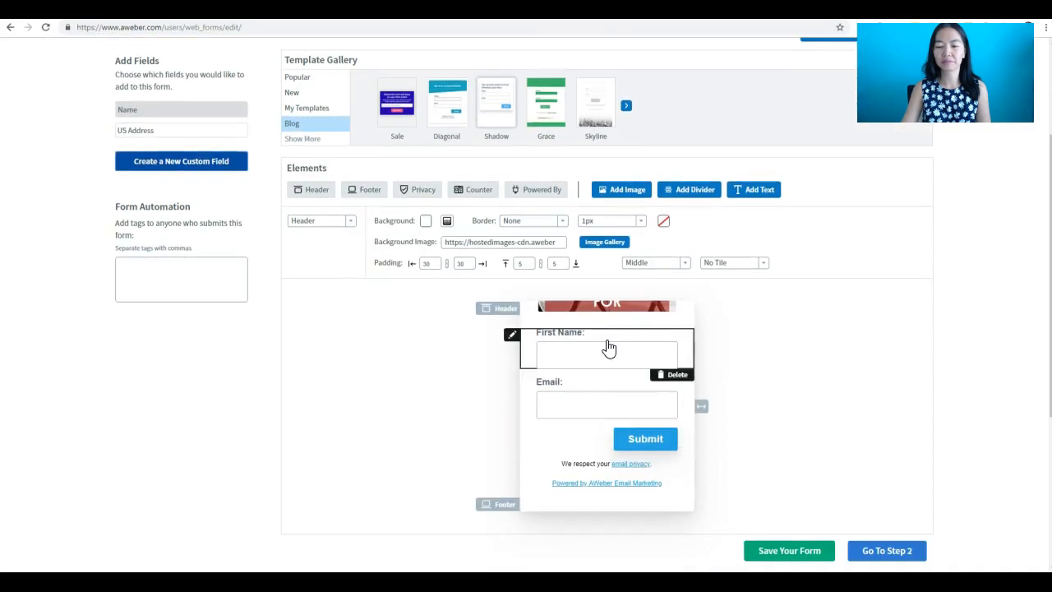
- Set the header's top and bottom padding to 250 each so the whole background image fits
{"action": "scroll", "coordinate": [606, 347], "scroll_direction": "up", "scroll_amount": 1}
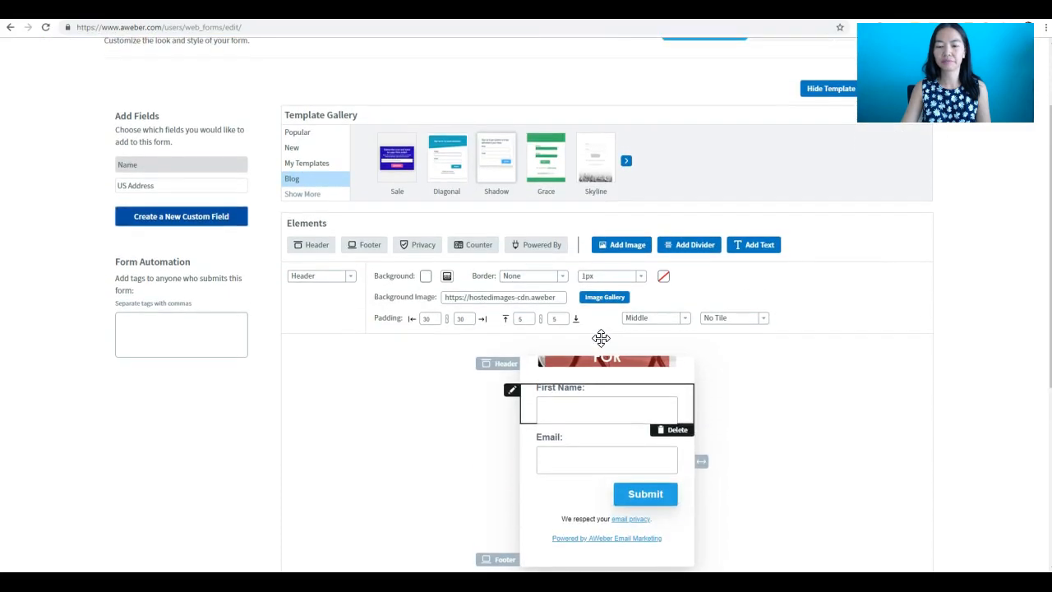
{"action": "left_click", "coordinate": [557, 364]}
{"action": "left_click", "coordinate": [502, 313]}
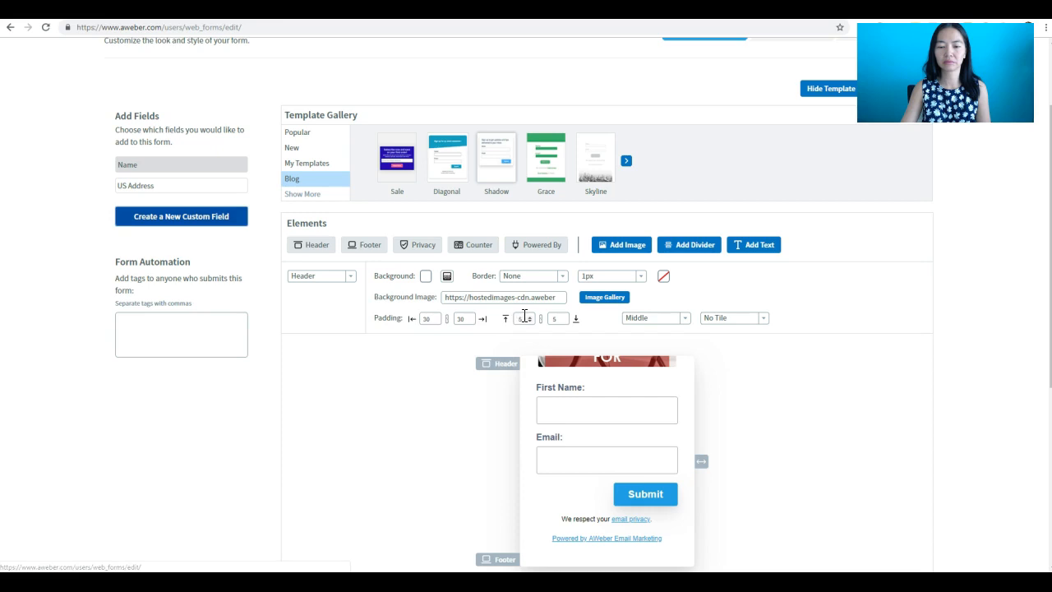
{"action": "left_click_drag", "start_coordinate": [525, 319], "coordinate": [495, 326]}
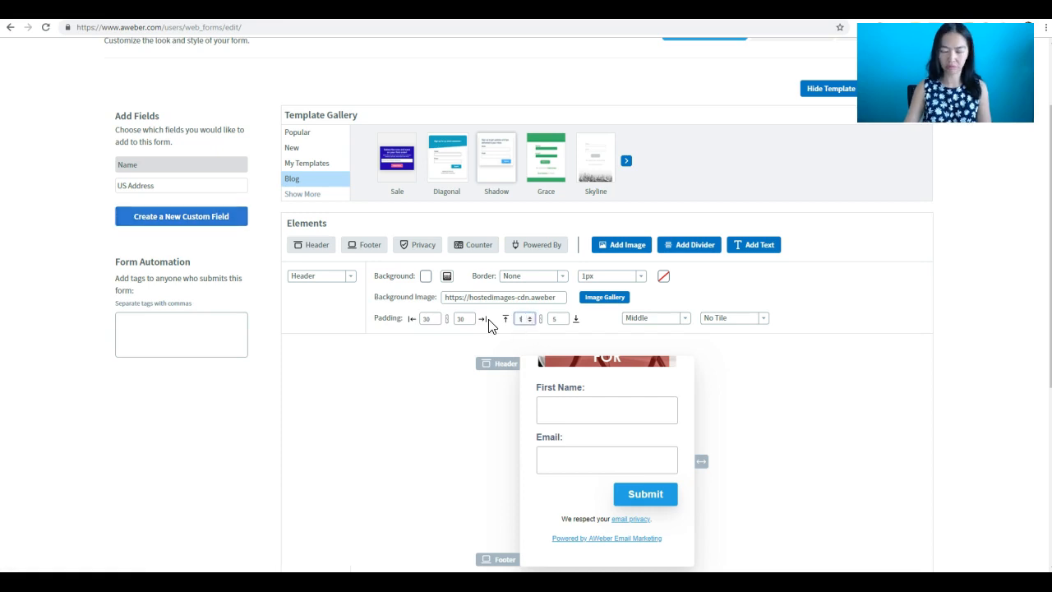
{"action": "left_click_drag", "start_coordinate": [557, 319], "coordinate": [546, 321]}
{"action": "left_click", "coordinate": [526, 319]}
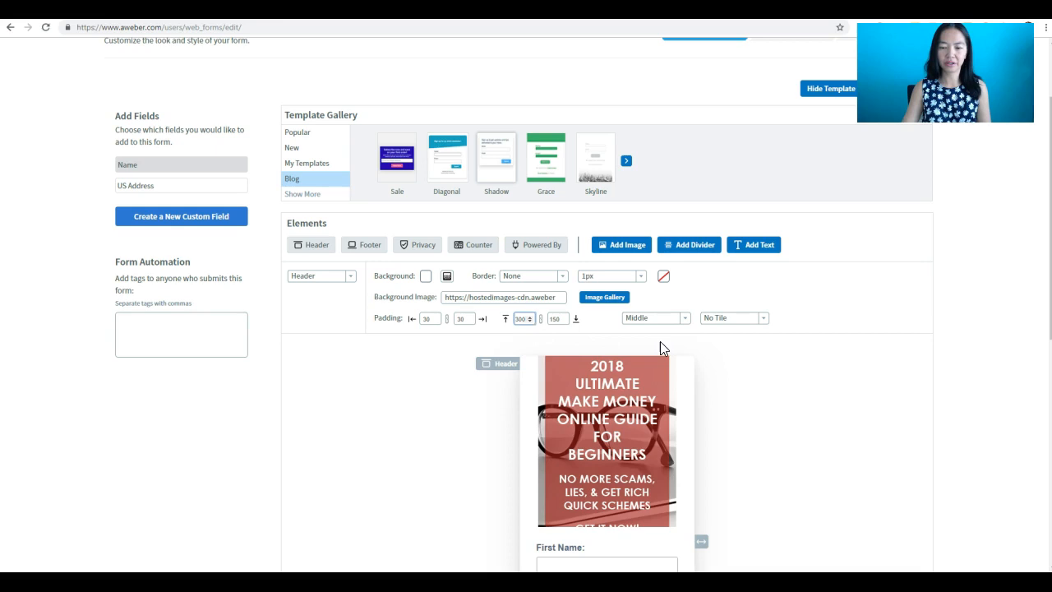
{"action": "scroll", "coordinate": [653, 440], "scroll_direction": "down", "scroll_amount": 2}
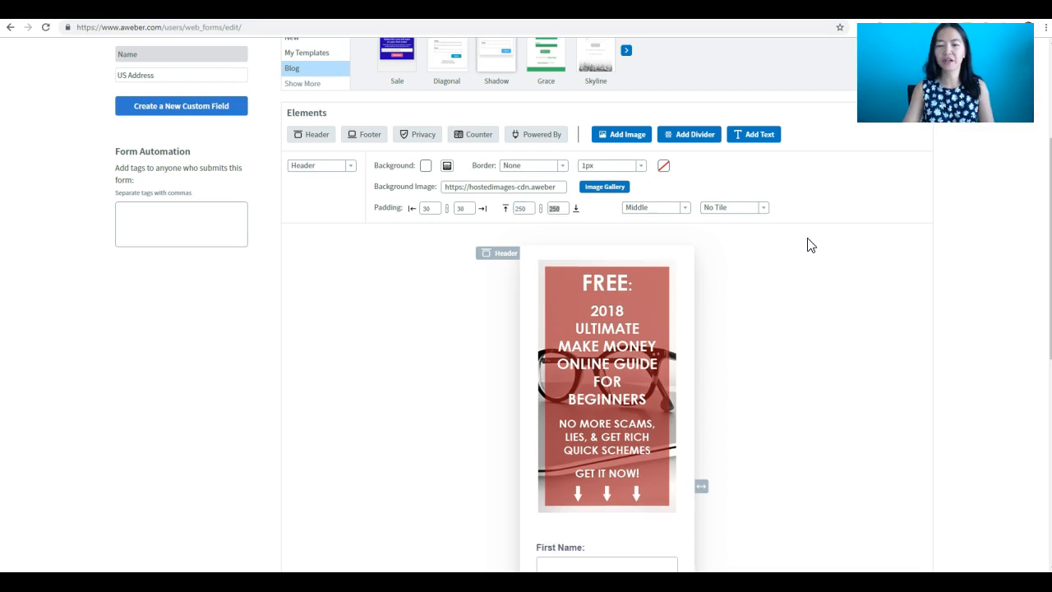
- Change the submit button's text to "Get Instant Access Now!" and save the field
{"action": "scroll", "coordinate": [777, 381], "scroll_direction": "down", "scroll_amount": 3}
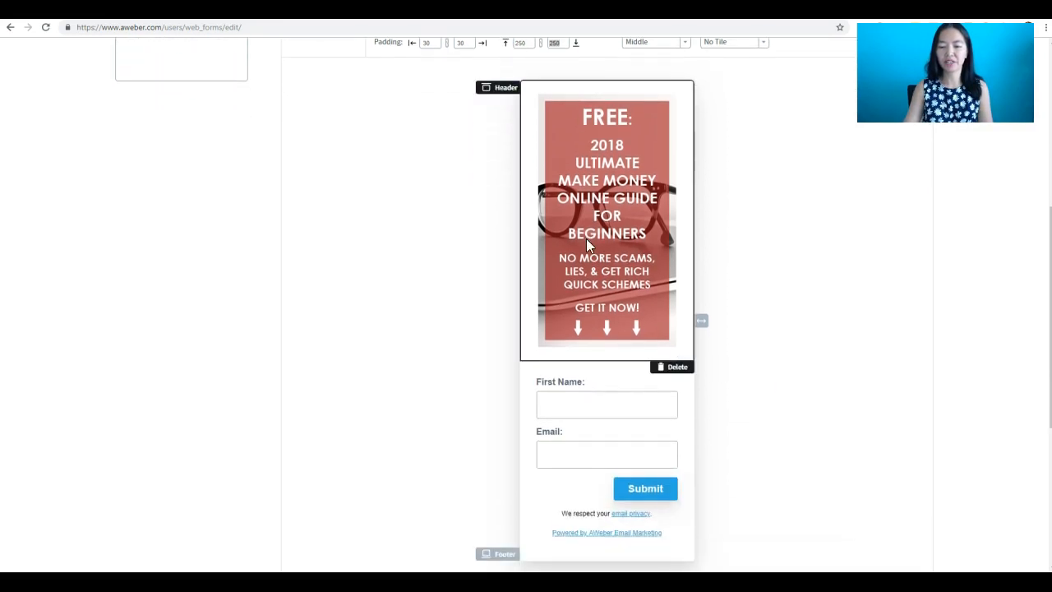
{"action": "left_click", "coordinate": [626, 495]}
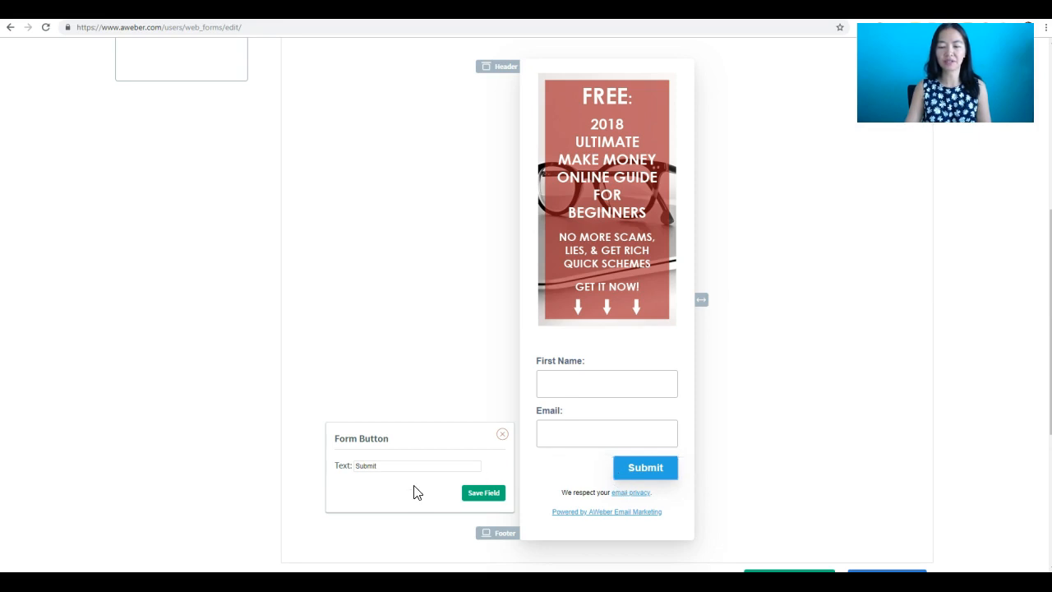
{"action": "left_click_drag", "start_coordinate": [387, 467], "coordinate": [327, 473]}
{"action": "type", "text": "Get "}
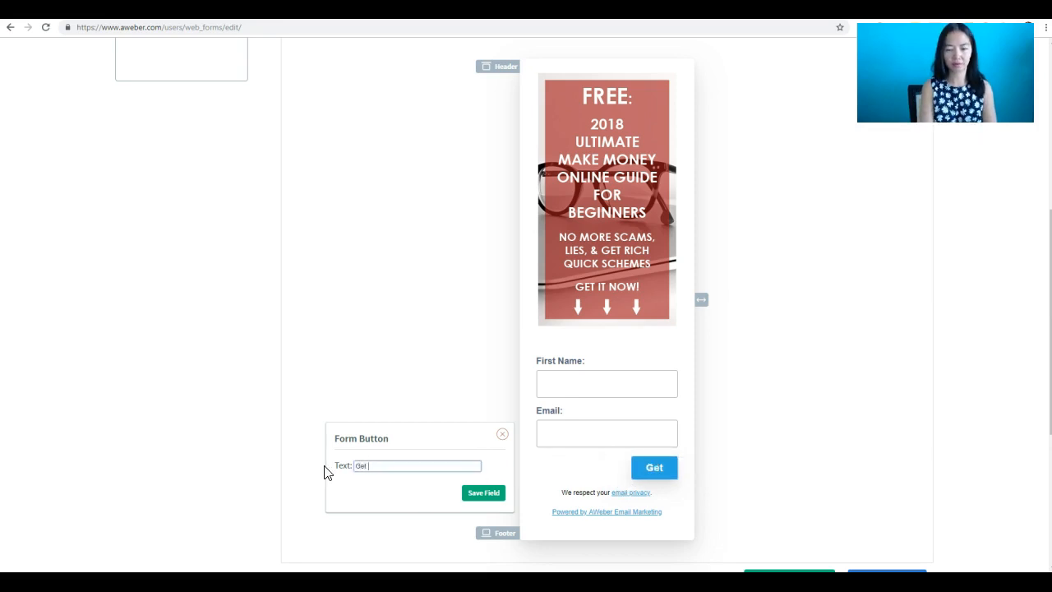
{"action": "type", "text": "Instant"}
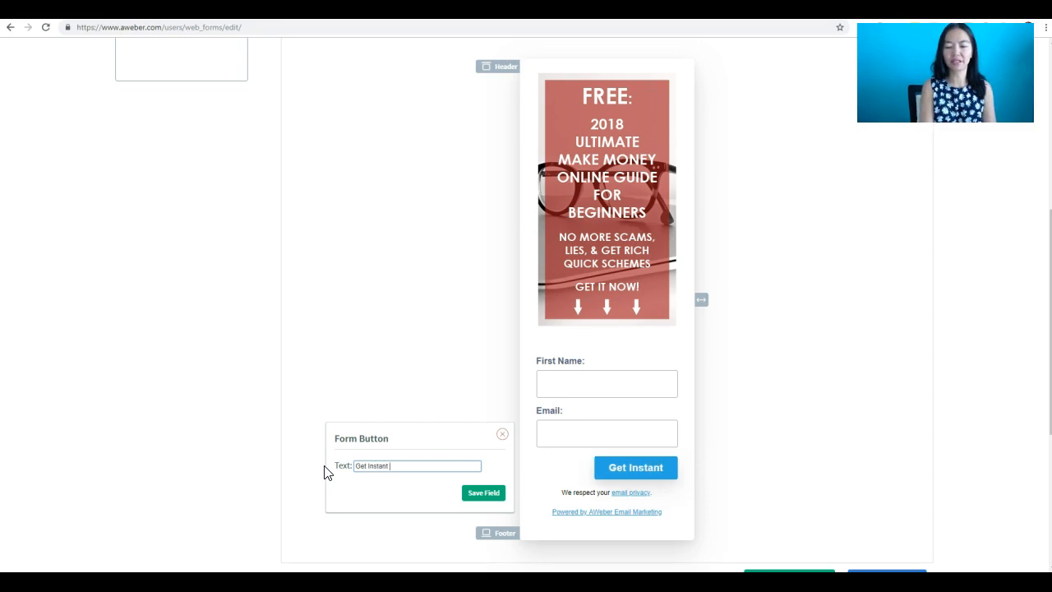
{"action": "type", "text": " Access Now!"}
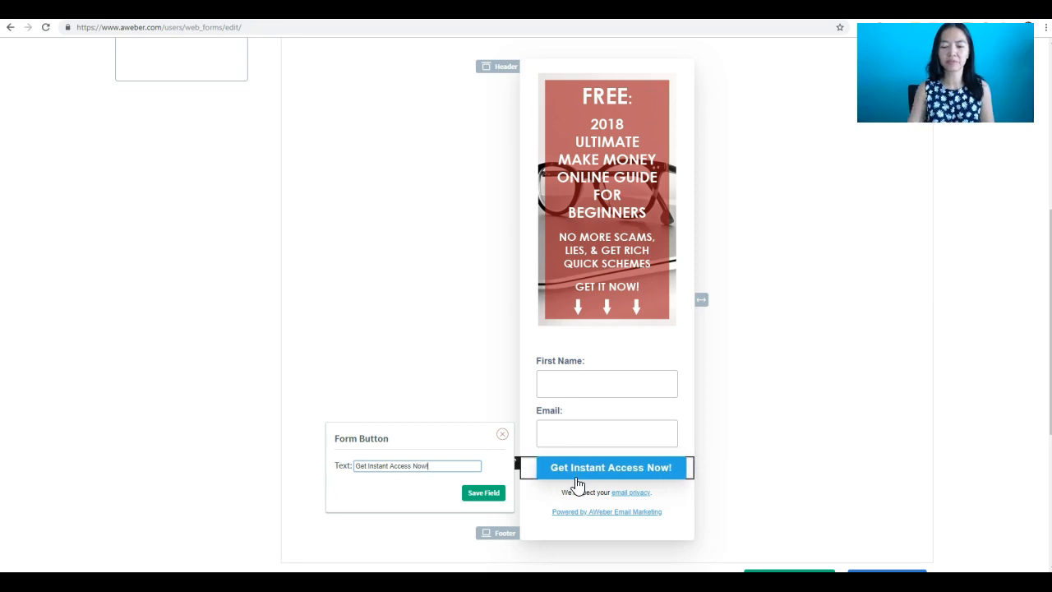
{"action": "left_click", "coordinate": [483, 493]}
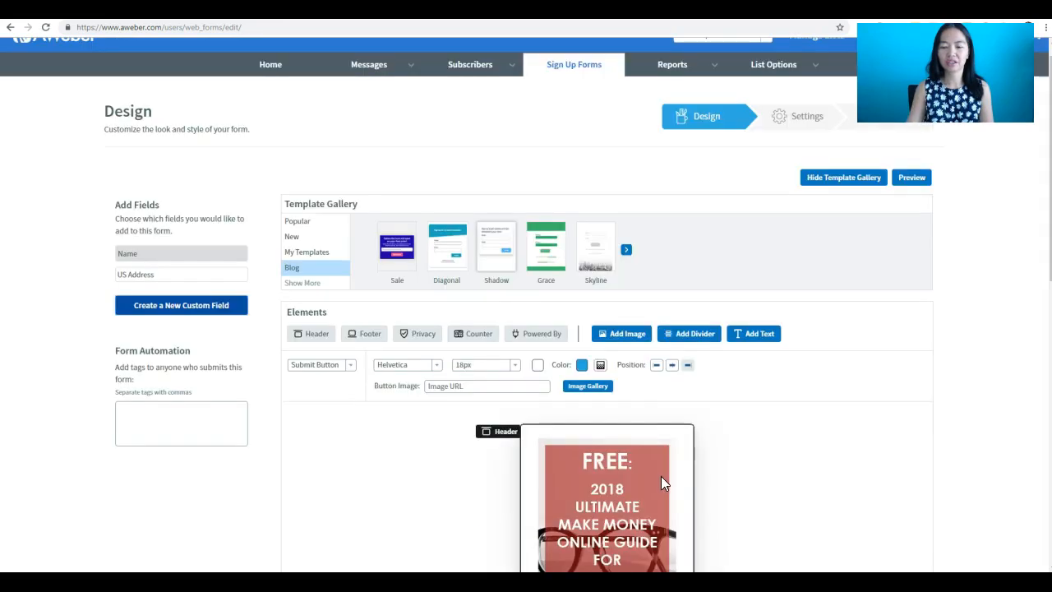
- Change the submit button's color to bright red and save the button field
{"action": "scroll", "coordinate": [729, 470], "scroll_direction": "down", "scroll_amount": 5}
{"action": "scroll", "coordinate": [614, 503], "scroll_direction": "down", "scroll_amount": 2}
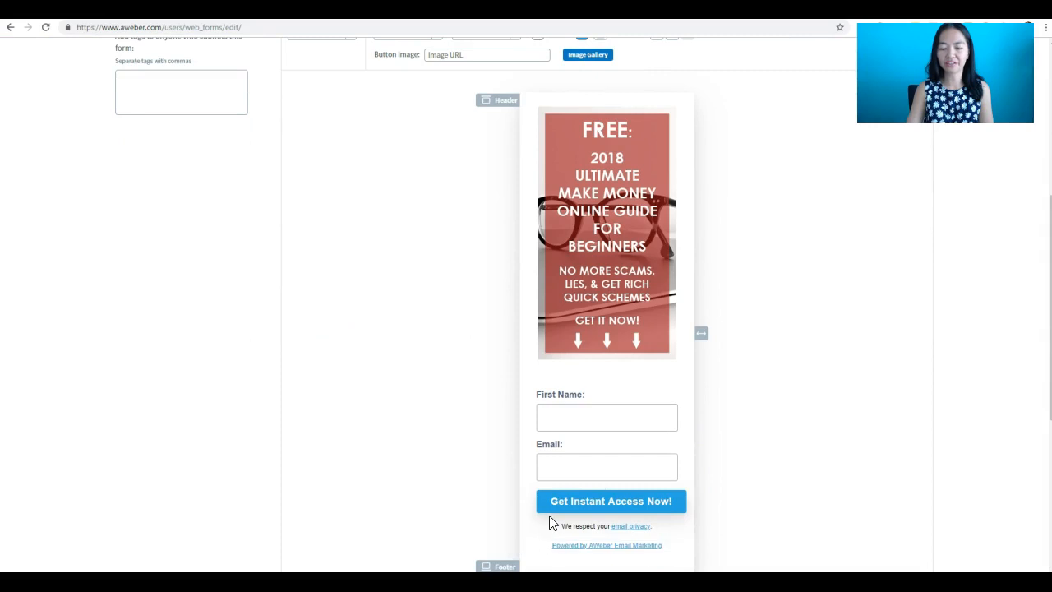
{"action": "left_click", "coordinate": [545, 503]}
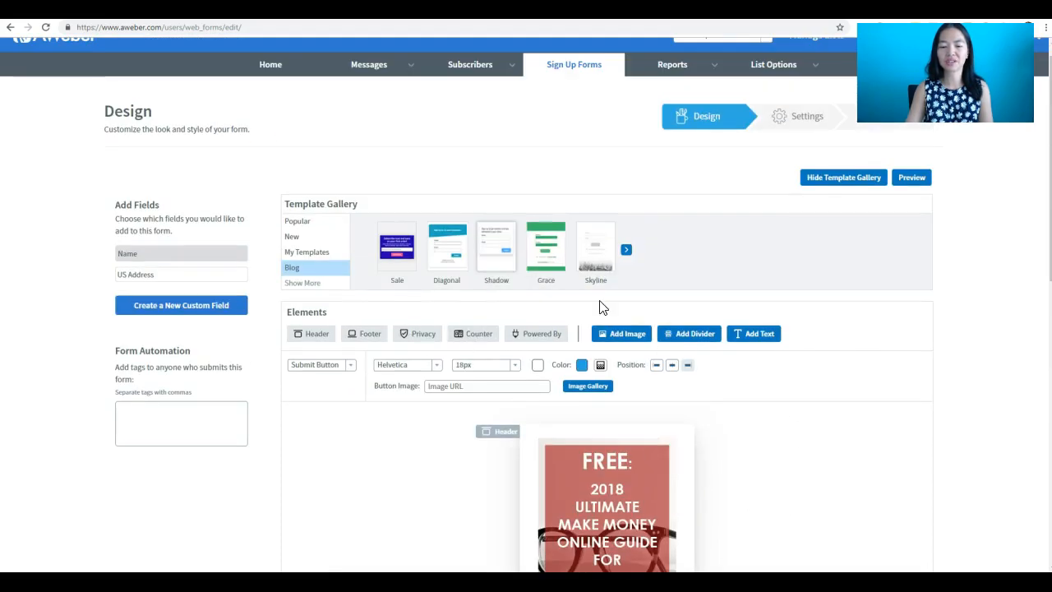
{"action": "left_click", "coordinate": [581, 365]}
{"action": "left_click", "coordinate": [656, 376]}
{"action": "left_click_drag", "start_coordinate": [657, 376], "coordinate": [658, 367]}
{"action": "left_click", "coordinate": [638, 374]}
{"action": "left_click", "coordinate": [651, 462]}
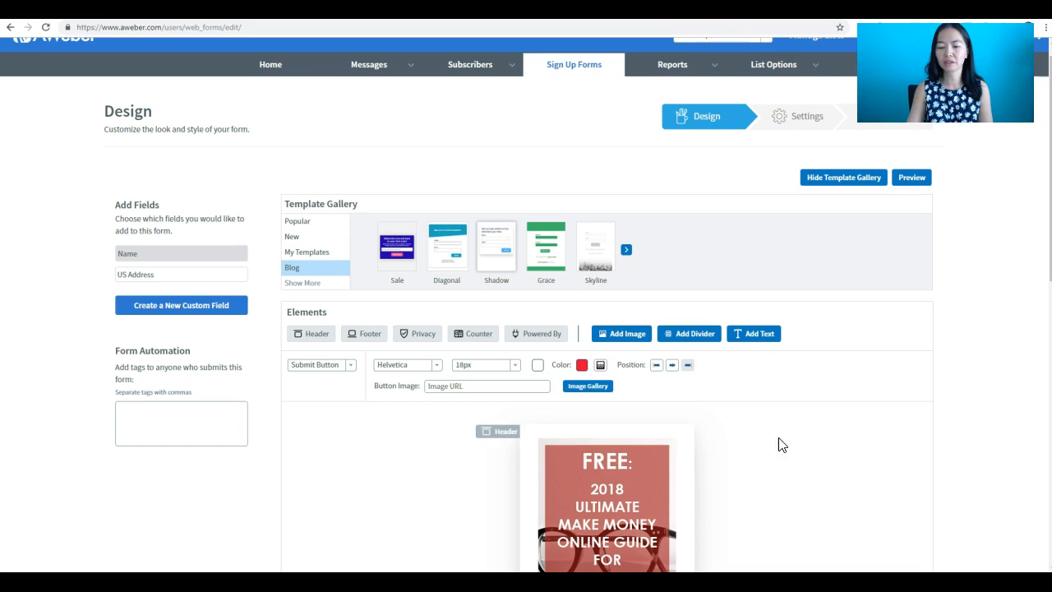
{"action": "scroll", "coordinate": [781, 442], "scroll_direction": "down", "scroll_amount": 5}
{"action": "scroll", "coordinate": [874, 446], "scroll_direction": "up", "scroll_amount": 2}
{"action": "scroll", "coordinate": [875, 448], "scroll_direction": "down", "scroll_amount": 2}
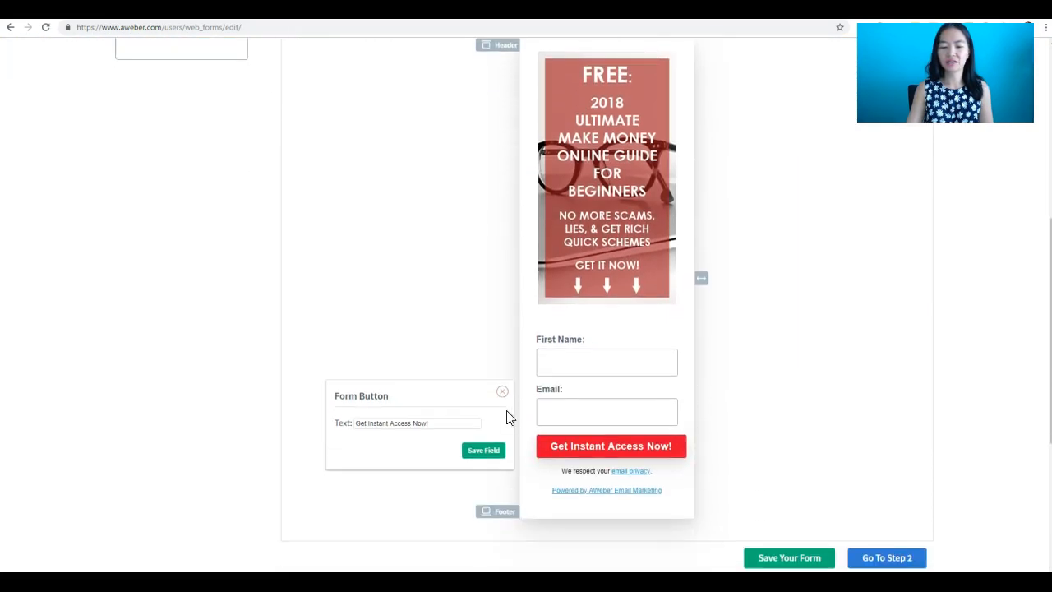
{"action": "left_click", "coordinate": [488, 450]}
- Delete the "Powered by AWeber Email Marketing" line and the empty footer from the form
{"action": "scroll", "coordinate": [590, 372], "scroll_direction": "down", "scroll_amount": 5}
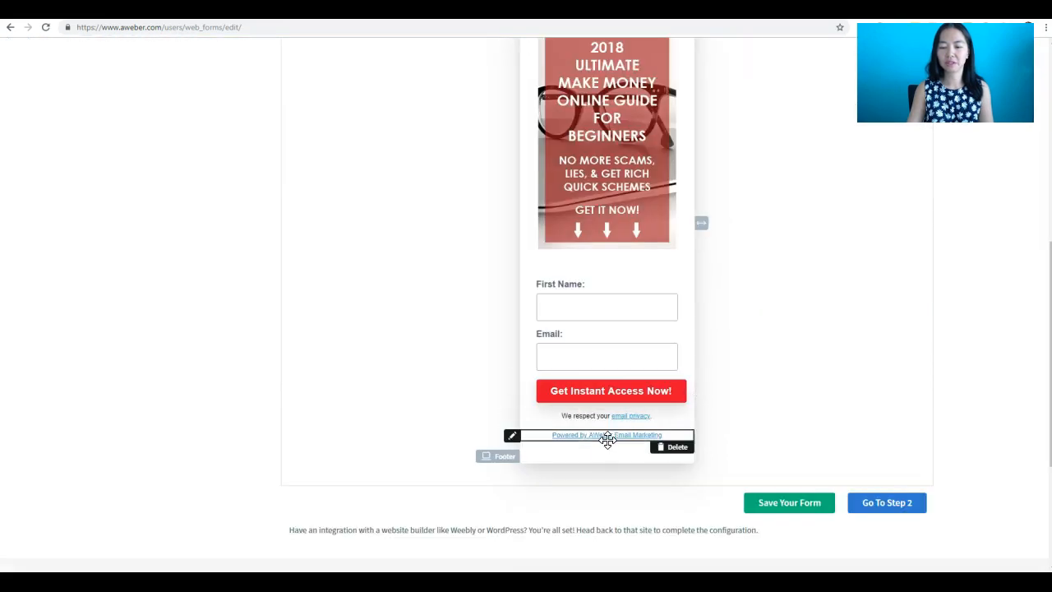
{"action": "left_click", "coordinate": [677, 447]}
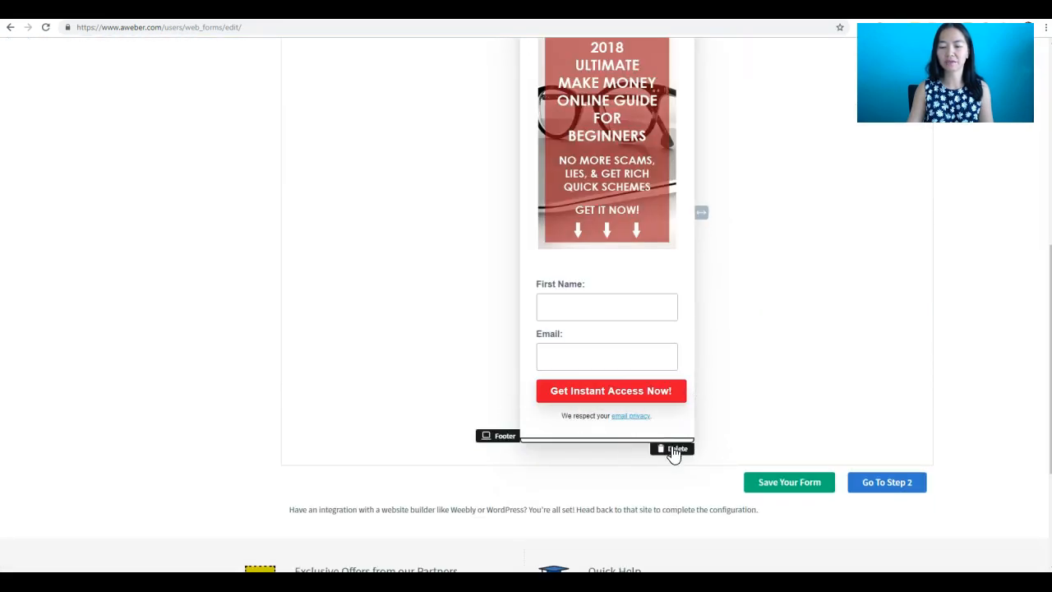
{"action": "left_click", "coordinate": [674, 449]}
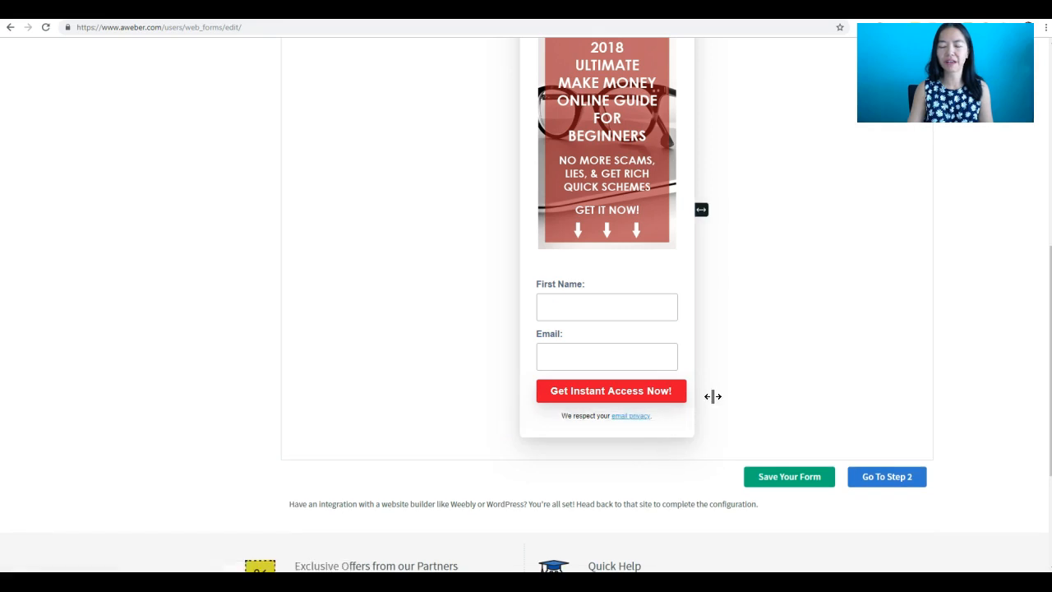
{"action": "scroll", "coordinate": [719, 399], "scroll_direction": "up", "scroll_amount": 5}
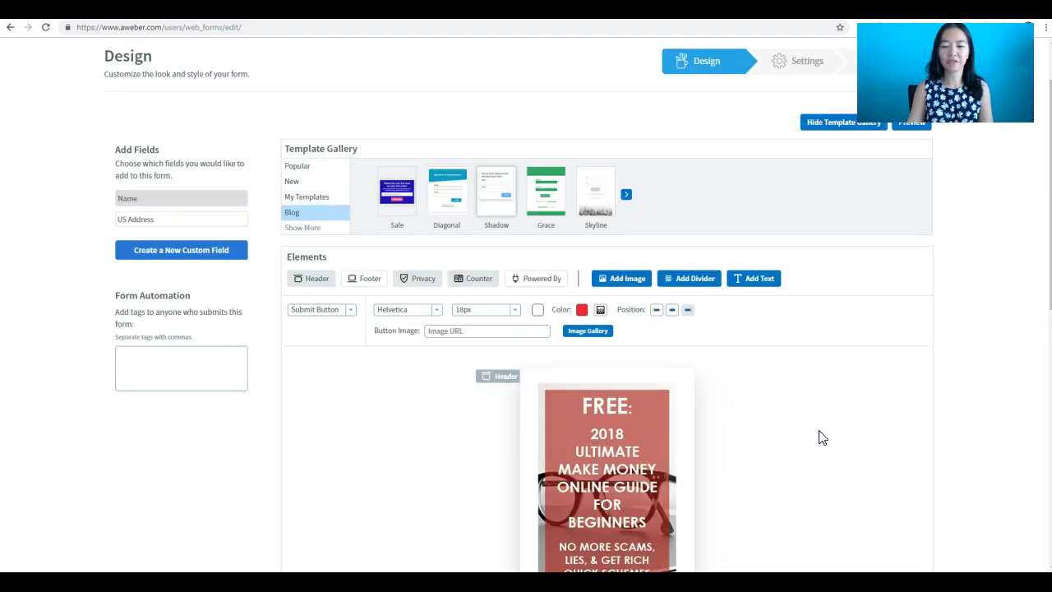
{"action": "scroll", "coordinate": [820, 436], "scroll_direction": "down", "scroll_amount": 3}
{"action": "scroll", "coordinate": [820, 436], "scroll_direction": "down", "scroll_amount": 3}
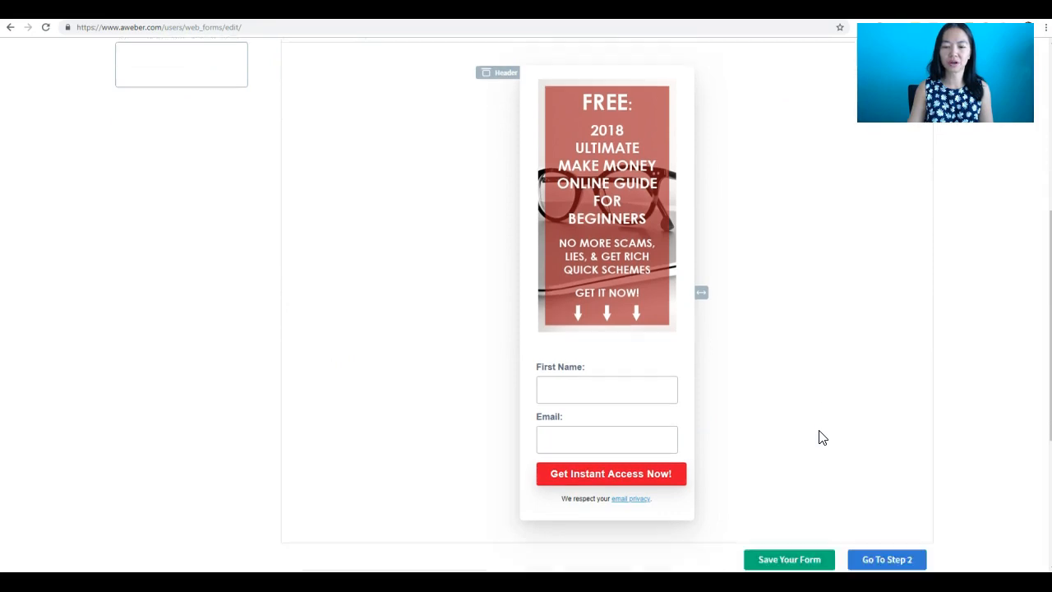
- Proceed to the form settings, name the form "Side Bar" and save it
{"action": "left_click", "coordinate": [801, 429]}
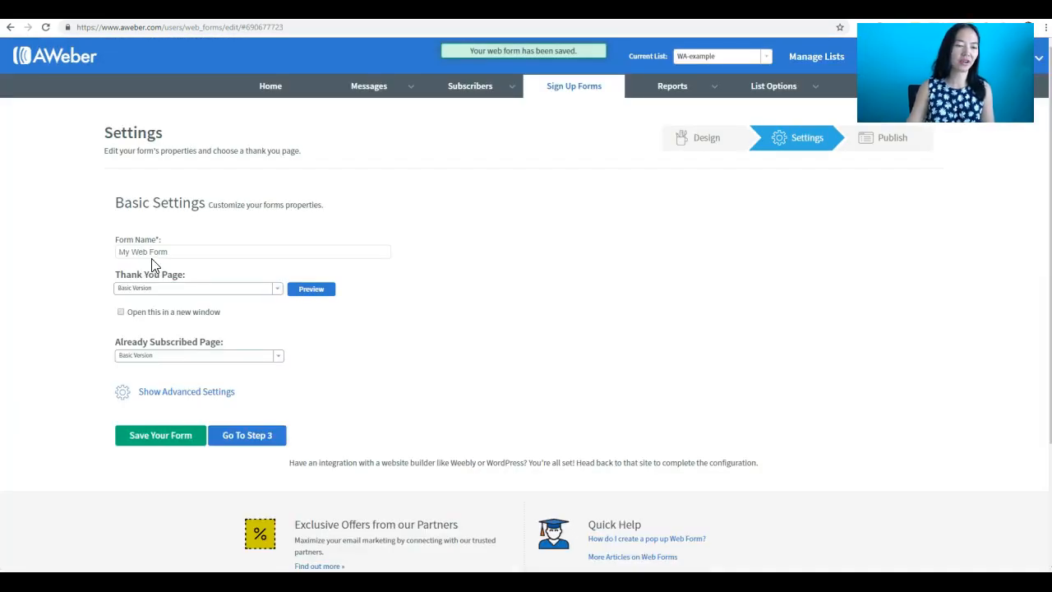
{"action": "triple_click", "coordinate": [151, 255]}
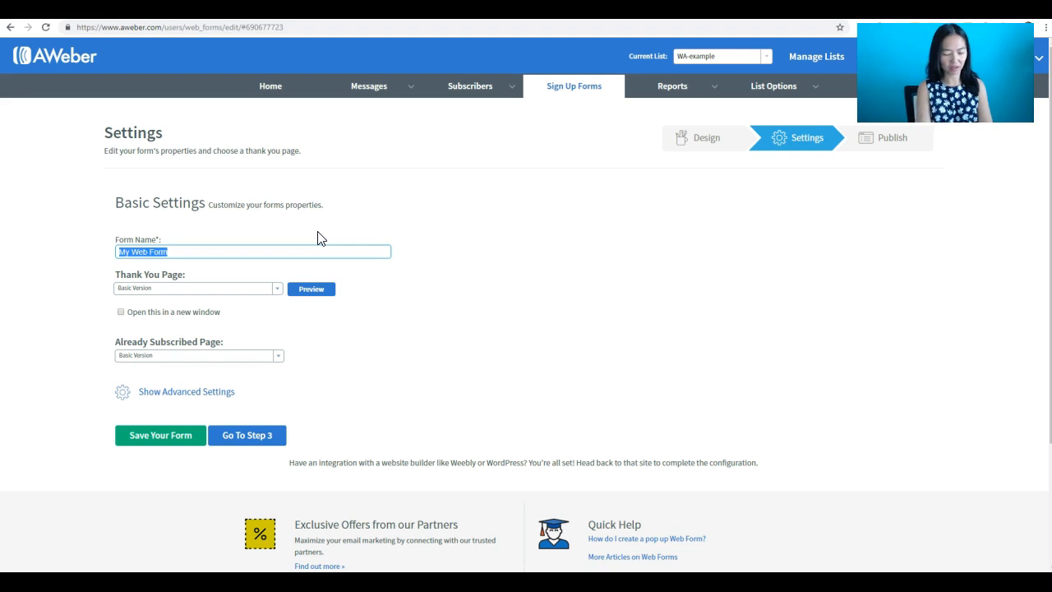
{"action": "type", "text": "Side Bar"}
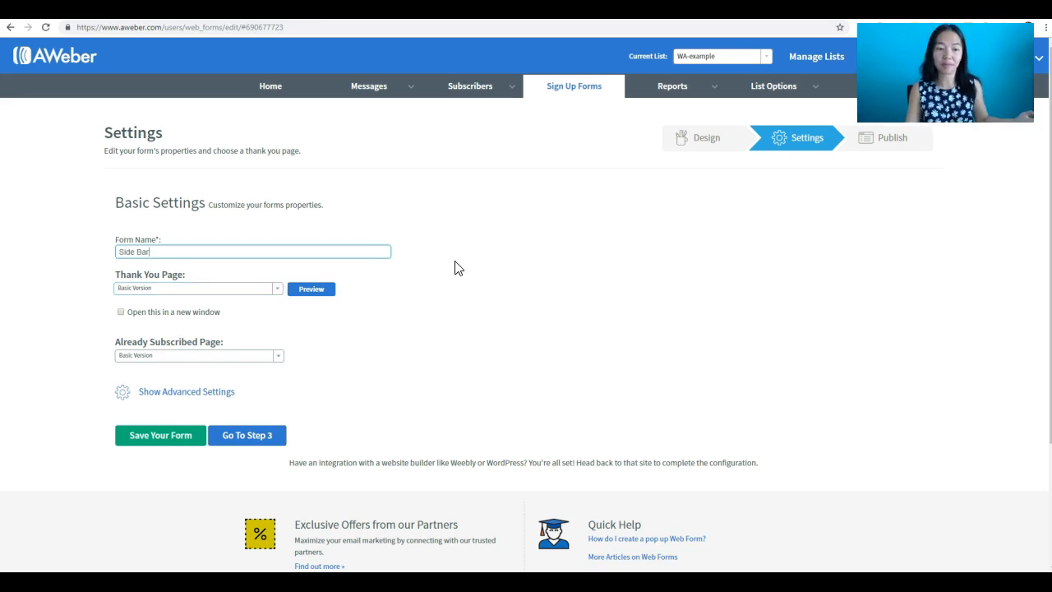
{"action": "left_click", "coordinate": [168, 437]}
- Return to the form design and examine the display types available in the Form Type settings
{"action": "left_click", "coordinate": [706, 138]}
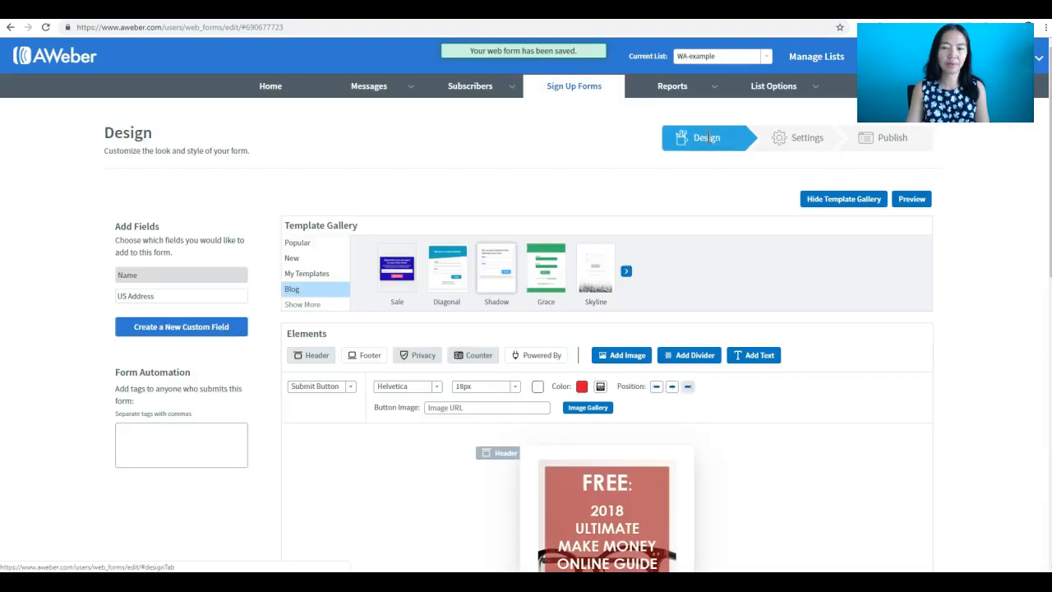
{"action": "scroll", "coordinate": [863, 383], "scroll_direction": "down", "scroll_amount": 1}
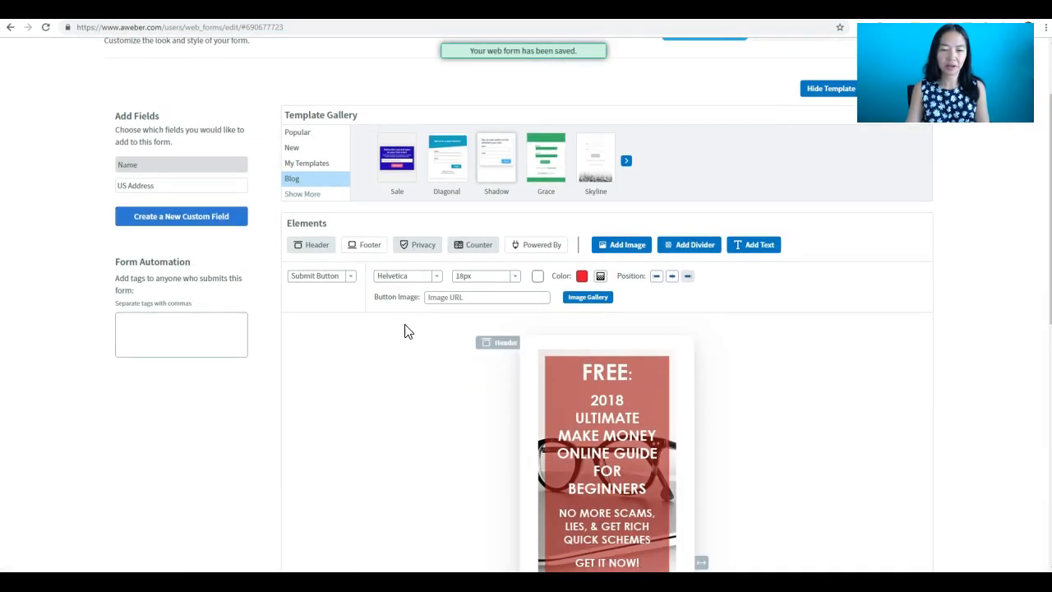
{"action": "scroll", "coordinate": [587, 343], "scroll_direction": "down", "scroll_amount": 1}
{"action": "left_click", "coordinate": [349, 220]}
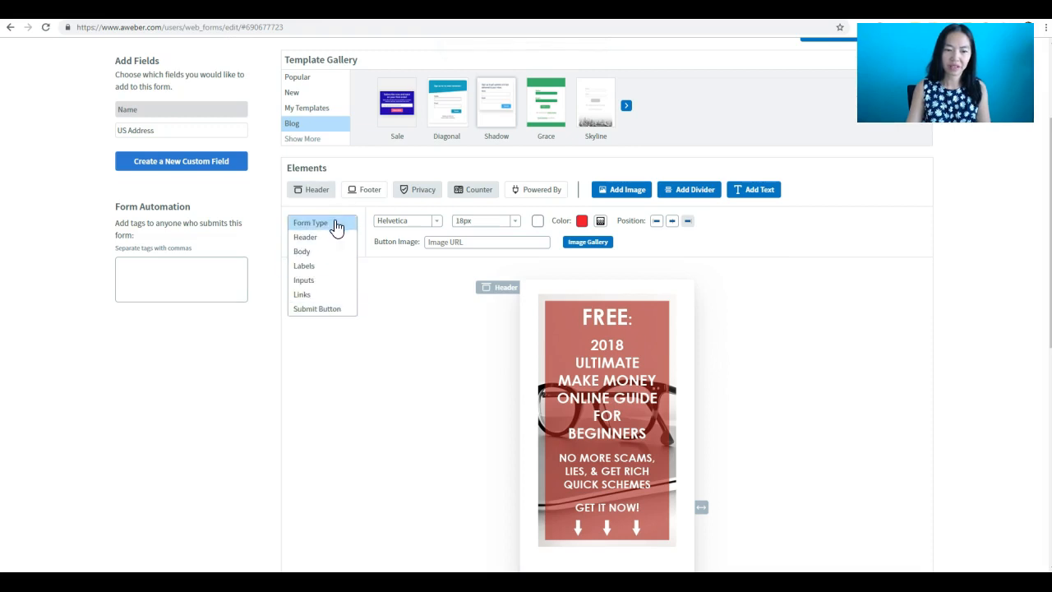
{"action": "scroll", "coordinate": [612, 480], "scroll_direction": "down", "scroll_amount": 4}
{"action": "scroll", "coordinate": [592, 452], "scroll_direction": "up", "scroll_amount": 4}
{"action": "left_click", "coordinate": [352, 222]}
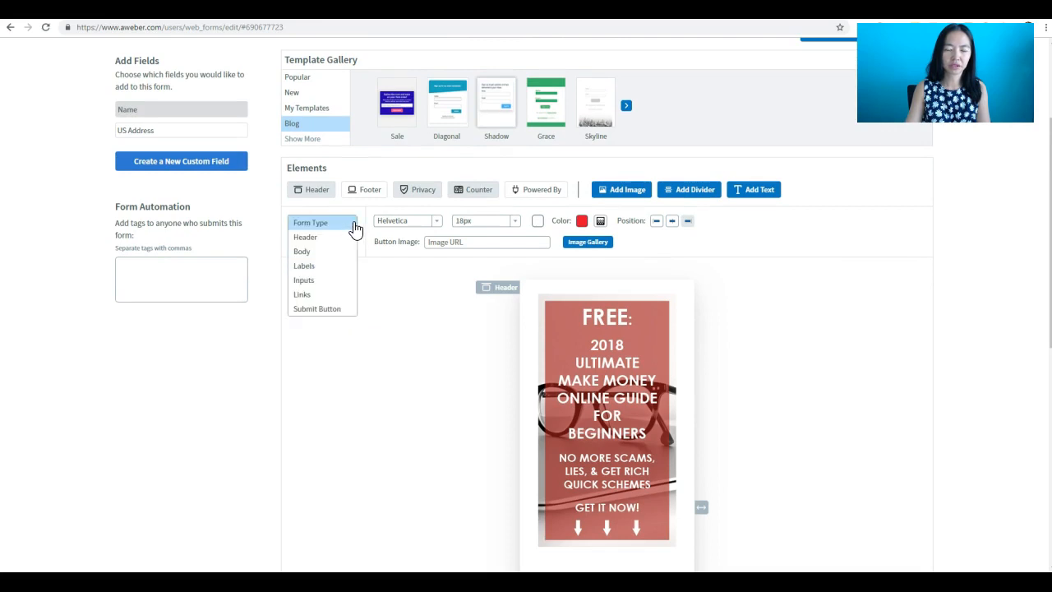
{"action": "left_click", "coordinate": [350, 222]}
{"action": "left_click", "coordinate": [358, 227]}
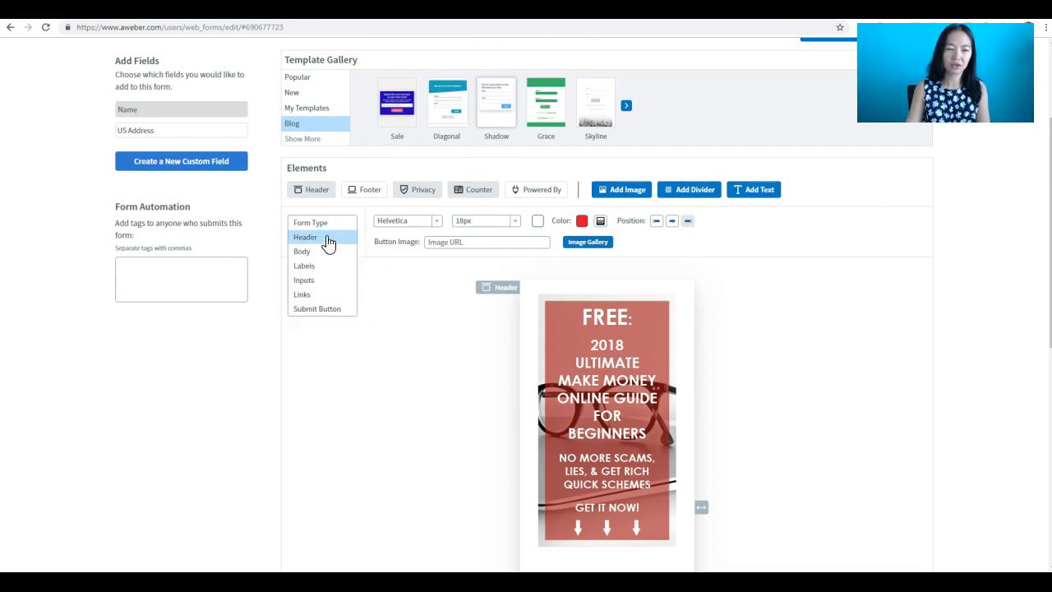
{"action": "left_click", "coordinate": [326, 223]}
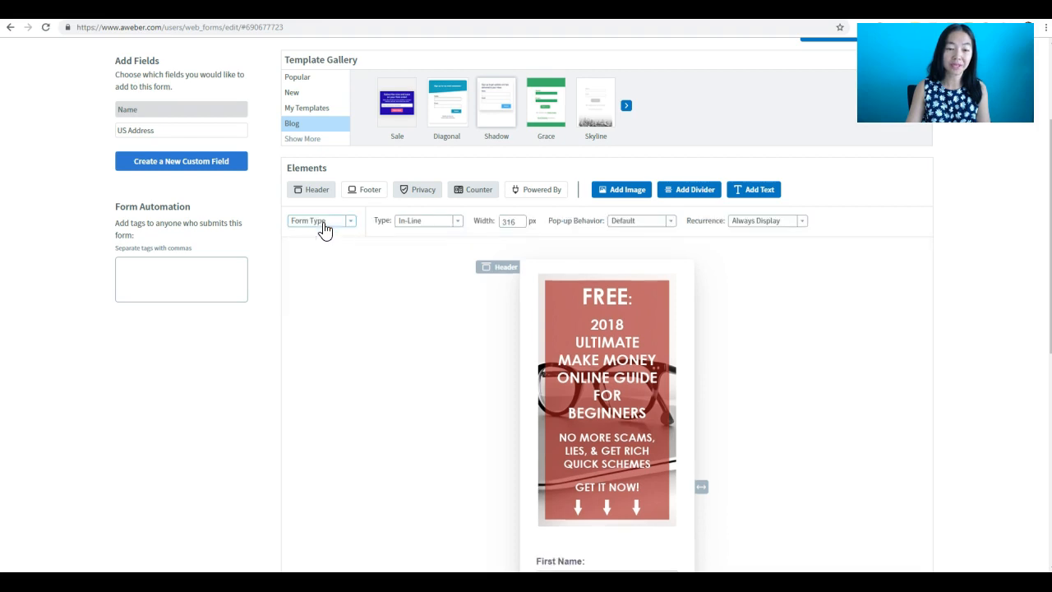
{"action": "left_click", "coordinate": [454, 224]}
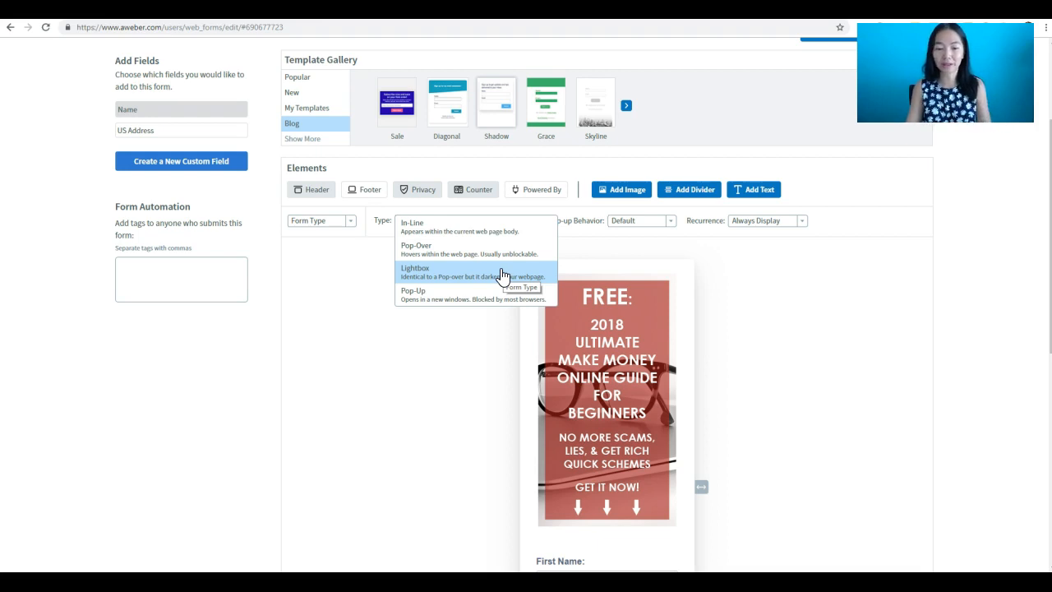
{"action": "left_click", "coordinate": [760, 348]}
- Save the form design and continue to the form settings
{"action": "scroll", "coordinate": [790, 427], "scroll_direction": "down", "scroll_amount": 4}
{"action": "scroll", "coordinate": [528, 300], "scroll_direction": "up", "scroll_amount": 1}
{"action": "scroll", "coordinate": [337, 209], "scroll_direction": "up", "scroll_amount": 3}
{"action": "scroll", "coordinate": [771, 403], "scroll_direction": "down", "scroll_amount": 4}
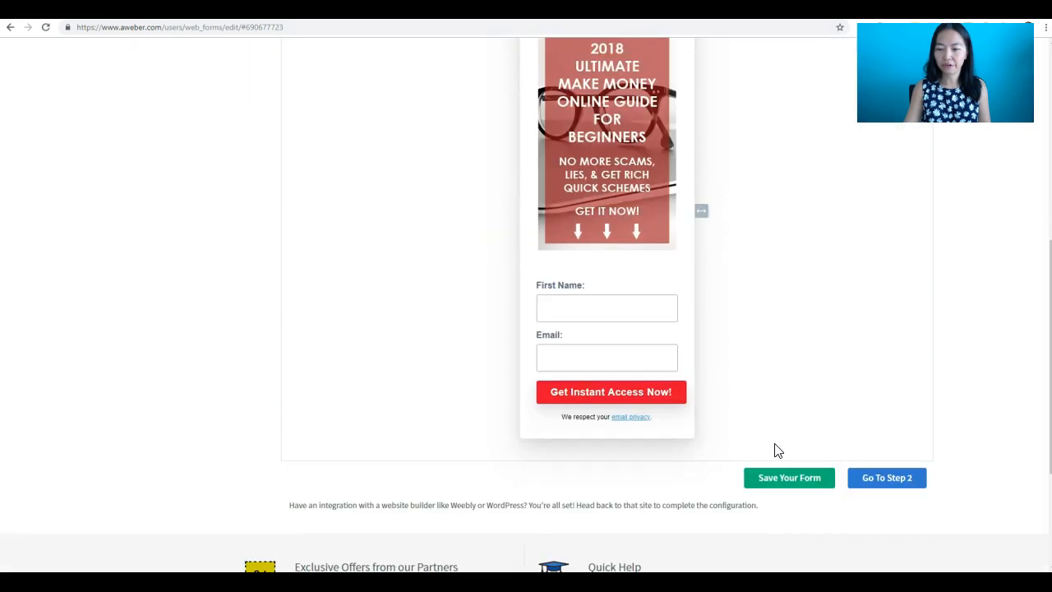
{"action": "left_click", "coordinate": [789, 480]}
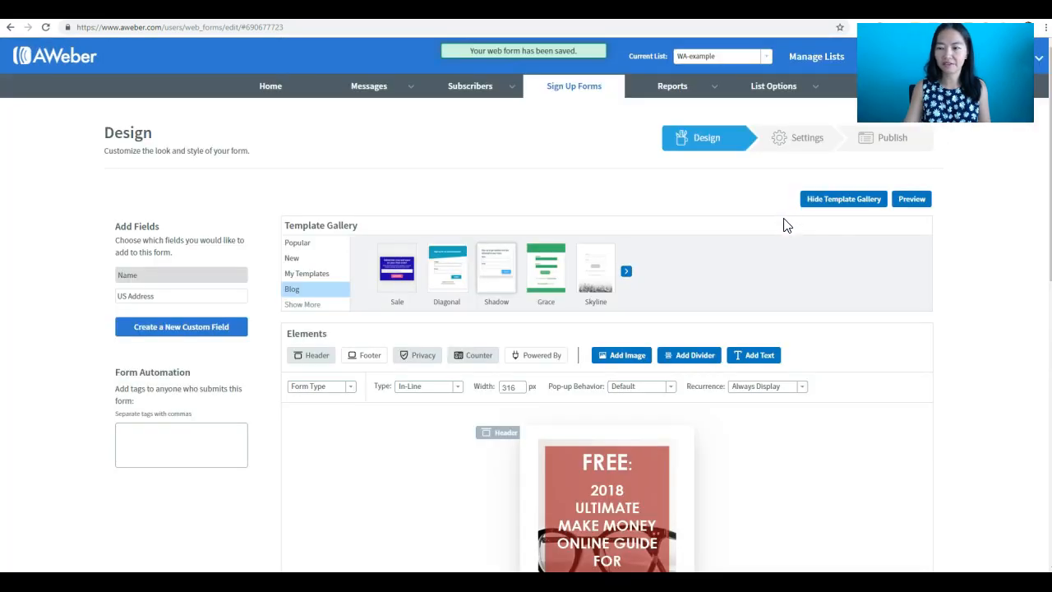
{"action": "scroll", "coordinate": [795, 355], "scroll_direction": "down", "scroll_amount": 1}
{"action": "scroll", "coordinate": [795, 355], "scroll_direction": "down", "scroll_amount": 5}
{"action": "left_click", "coordinate": [883, 534]}
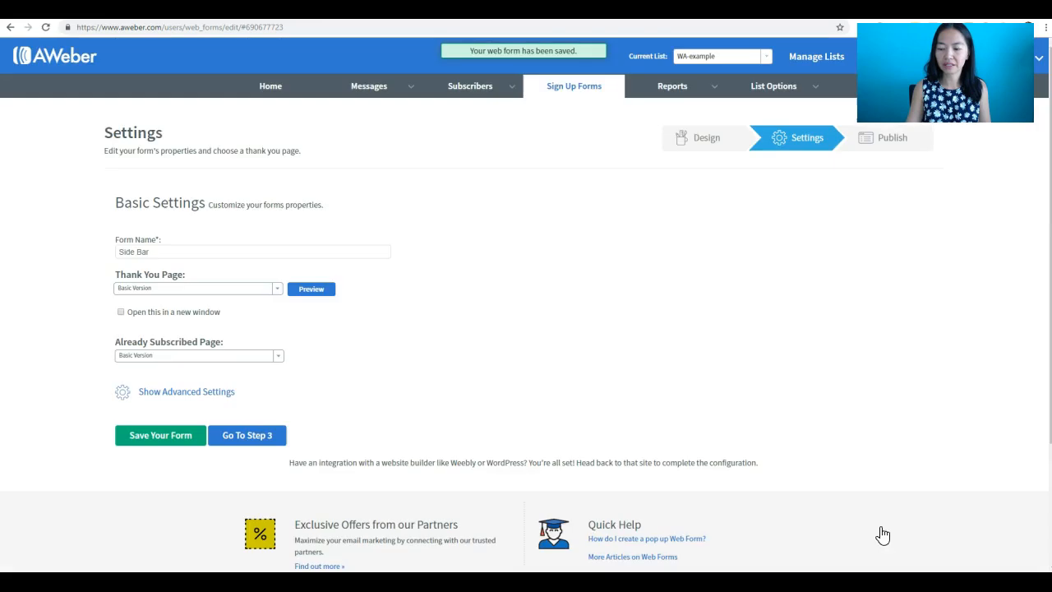
{"action": "left_click", "coordinate": [169, 251]}
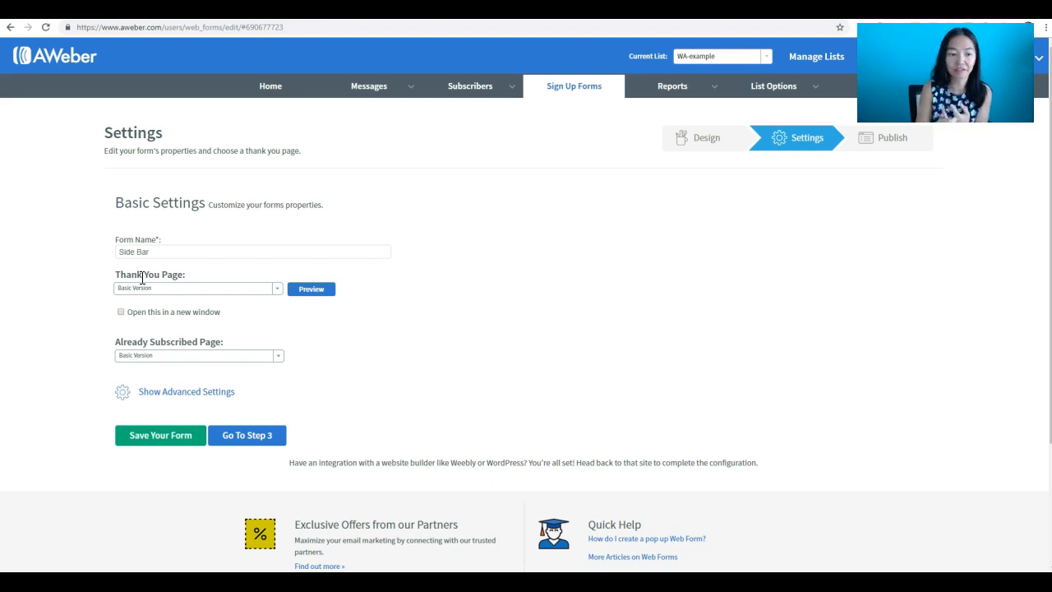
{"action": "left_click", "coordinate": [279, 295]}
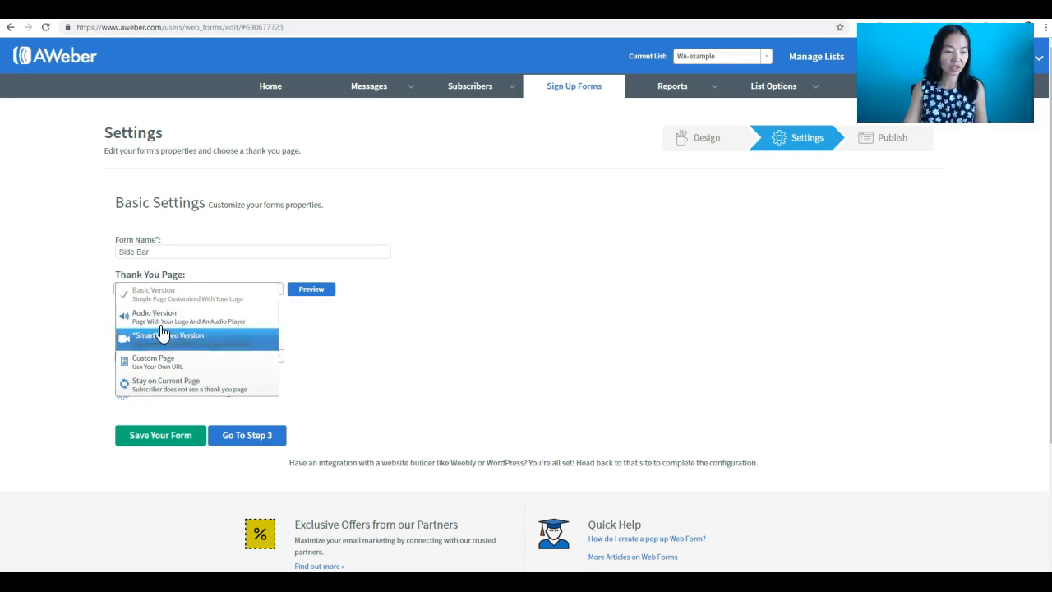
{"action": "left_click", "coordinate": [224, 364]}
{"action": "left_click", "coordinate": [299, 315]}
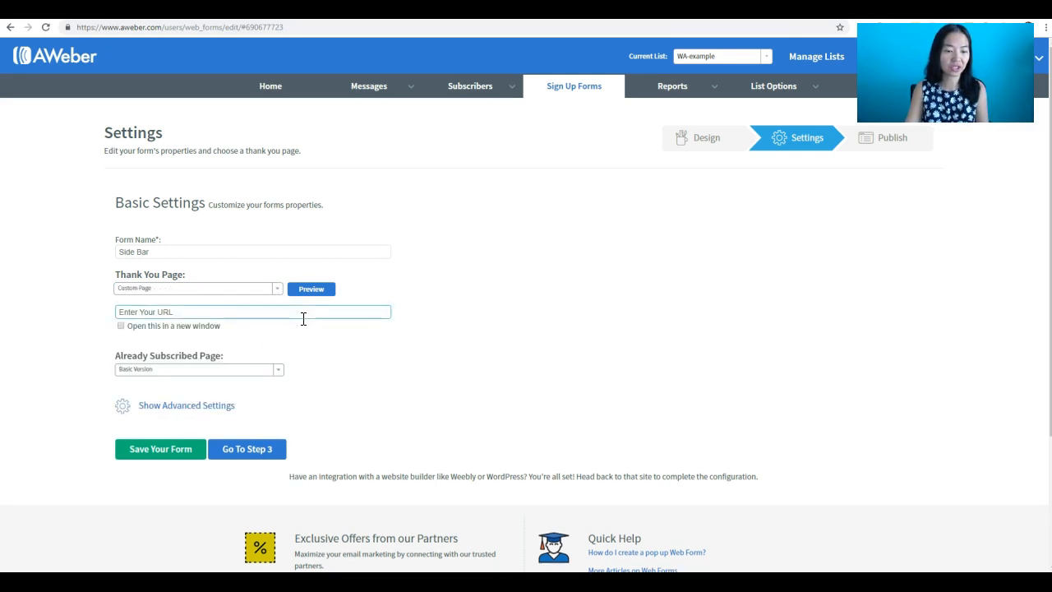
{"action": "type", "text": "https://"}
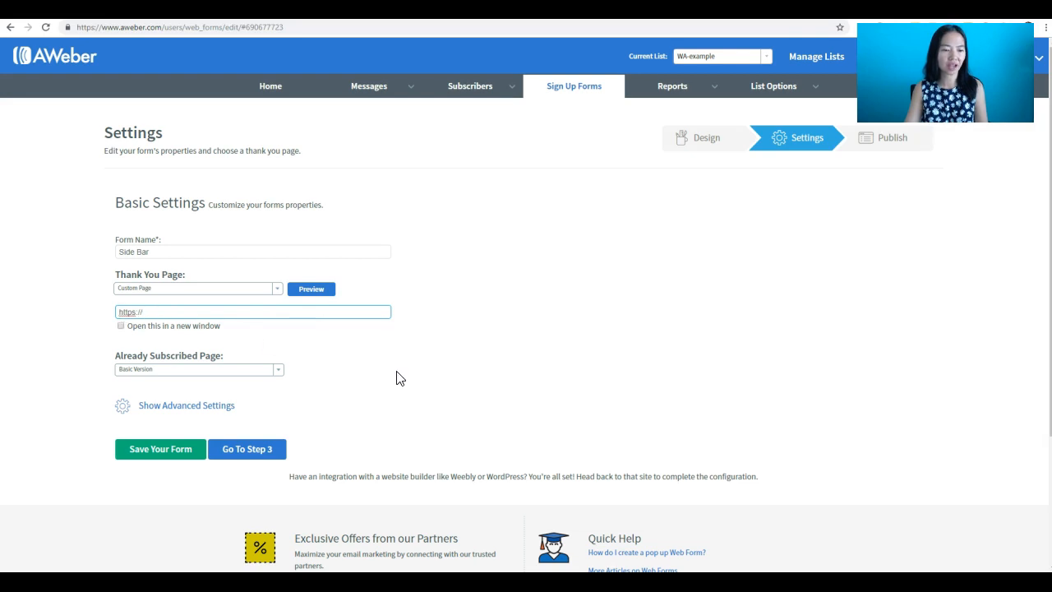
{"action": "type", "text": "workan"}
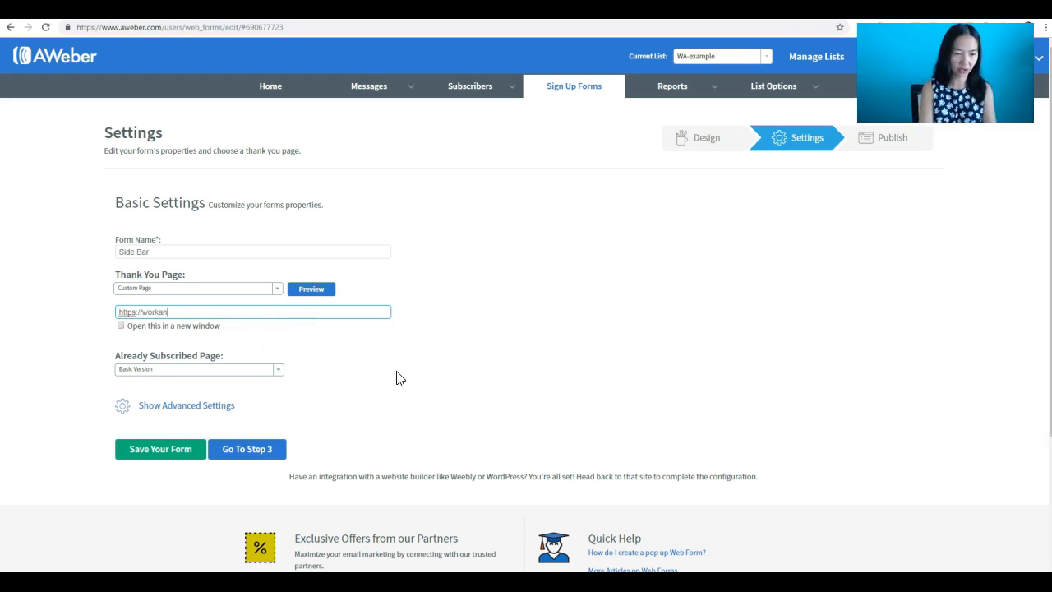
{"action": "type", "text": "ywhere"}
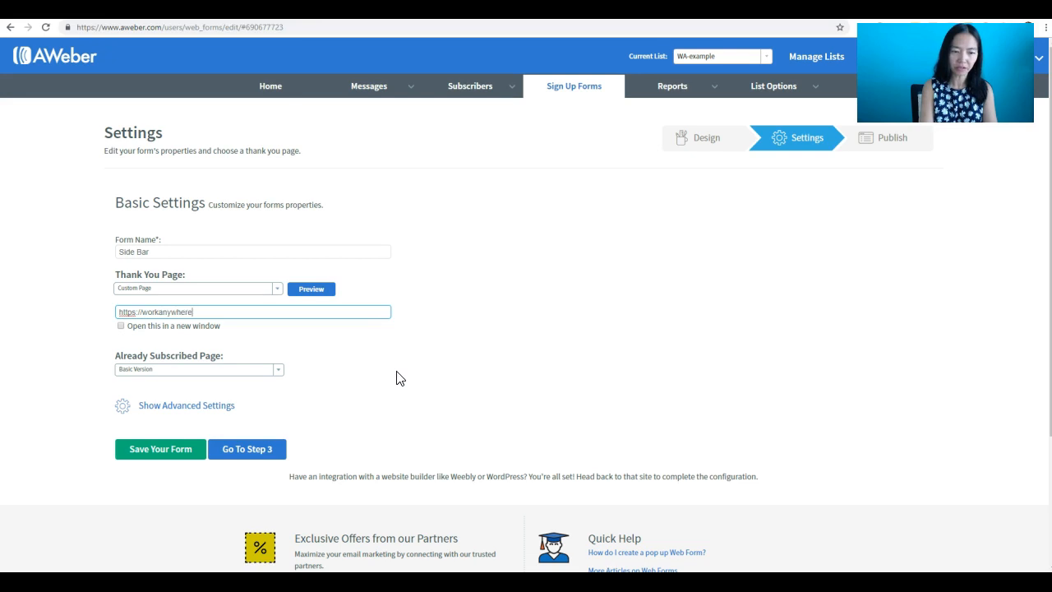
{"action": "type", "text": "now.com"}
{"action": "left_click", "coordinate": [279, 370]}
{"action": "left_click", "coordinate": [133, 350]}
{"action": "left_click", "coordinate": [195, 374]}
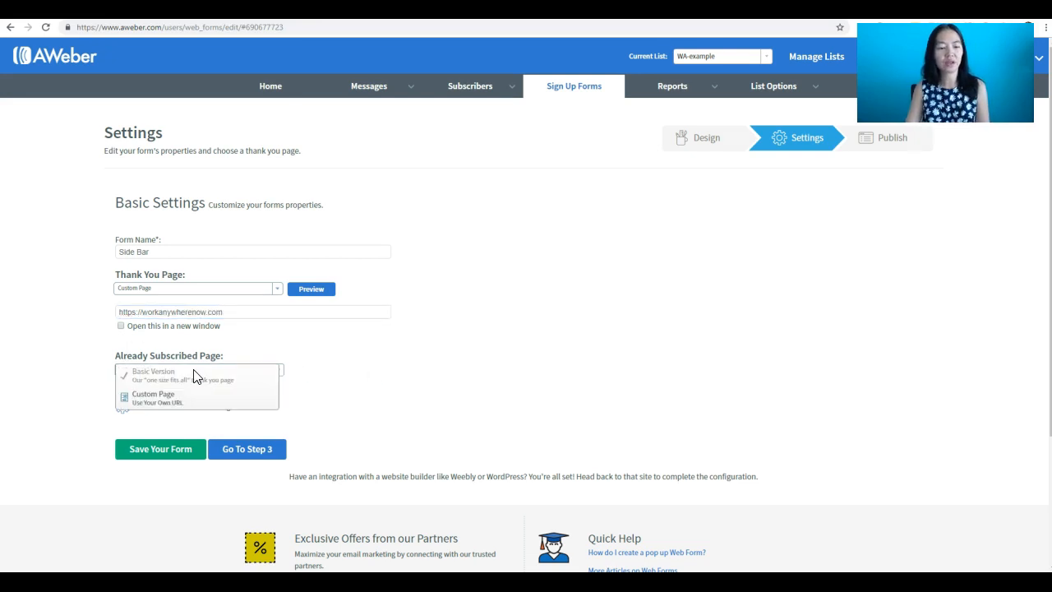
{"action": "left_click", "coordinate": [189, 403]}
{"action": "left_click", "coordinate": [232, 392]}
{"action": "type", "text": "https://workanywherenow.com"}
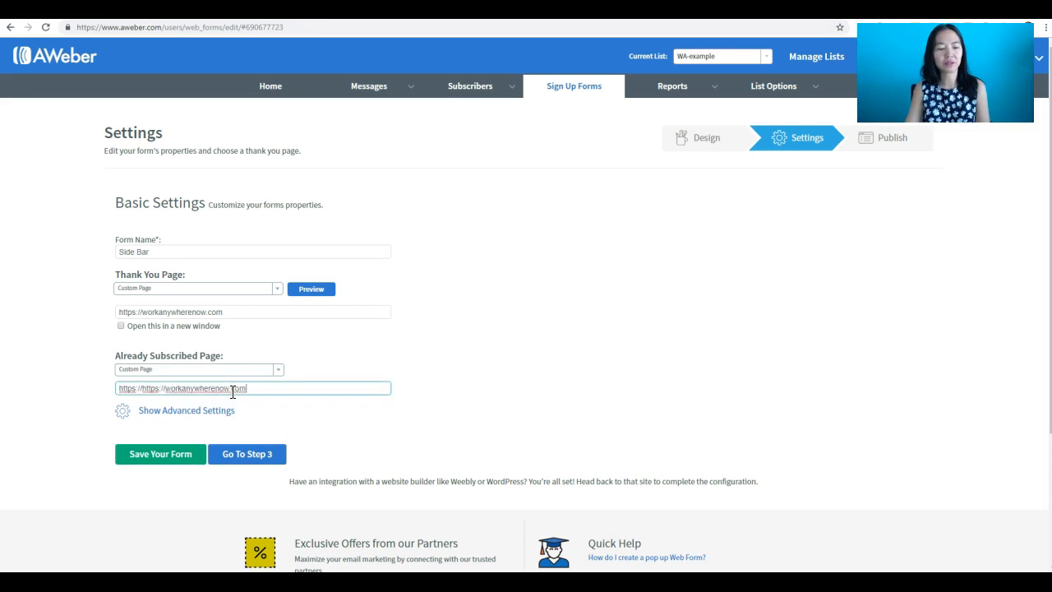
{"action": "left_click_drag", "start_coordinate": [143, 390], "coordinate": [119, 391]}
{"action": "key", "text": "BackSpace"}
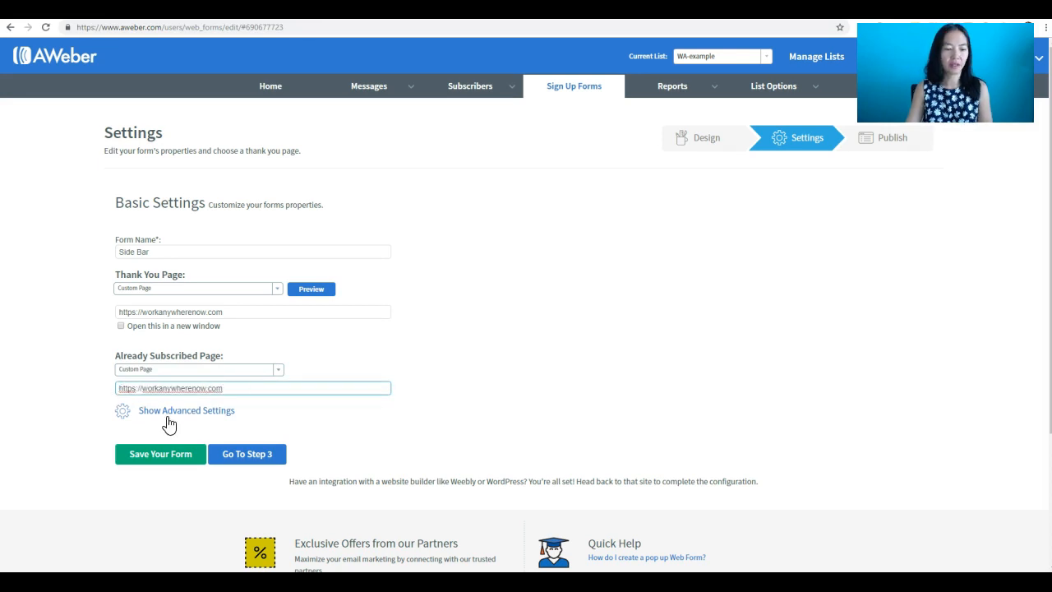
- Show the form's advanced settings, save the form and continue to the Publish stage
{"action": "left_click", "coordinate": [174, 411]}
{"action": "scroll", "coordinate": [491, 390], "scroll_direction": "down", "scroll_amount": 3}
{"action": "scroll", "coordinate": [496, 384], "scroll_direction": "down", "scroll_amount": 1}
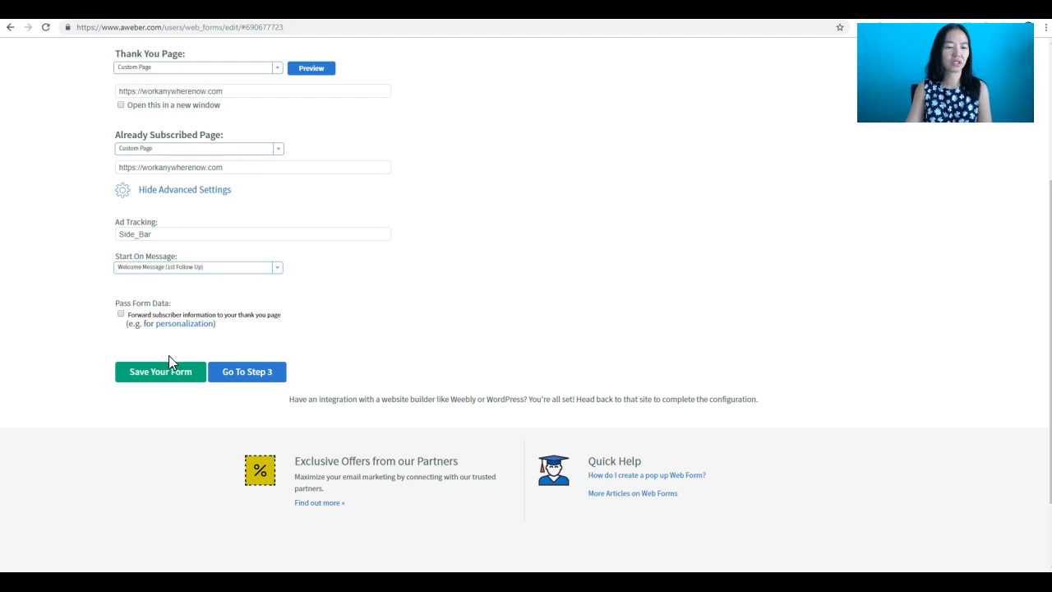
{"action": "scroll", "coordinate": [345, 307], "scroll_direction": "up", "scroll_amount": 2}
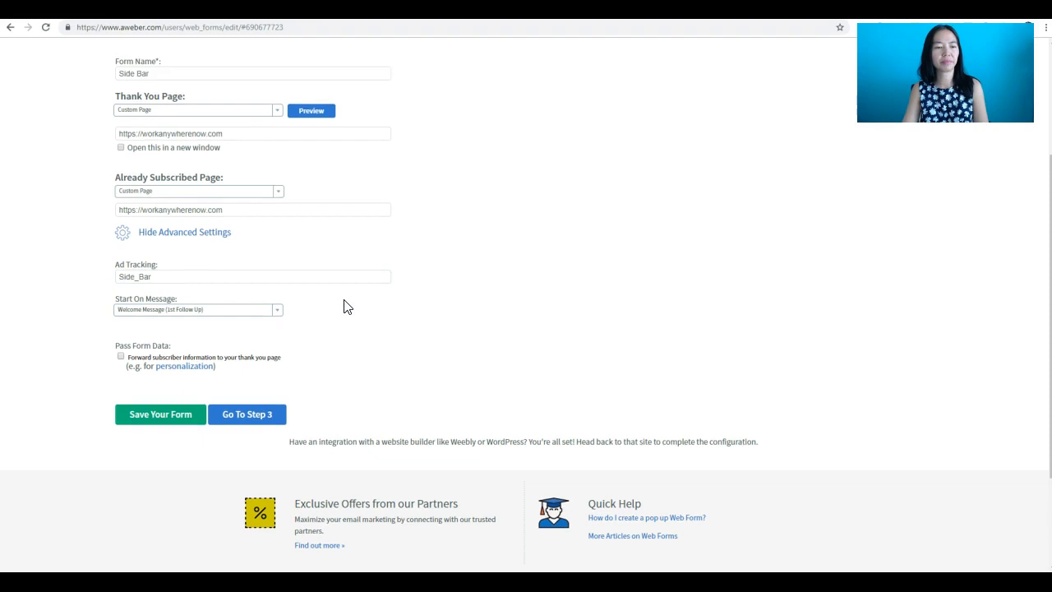
{"action": "scroll", "coordinate": [502, 408], "scroll_direction": "down", "scroll_amount": 2}
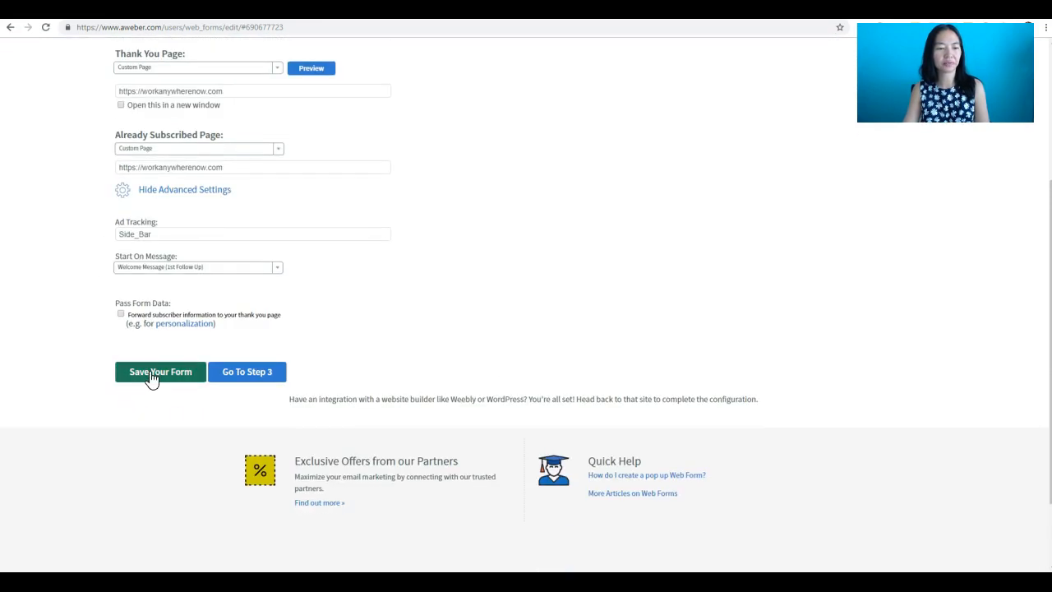
{"action": "left_click", "coordinate": [150, 374]}
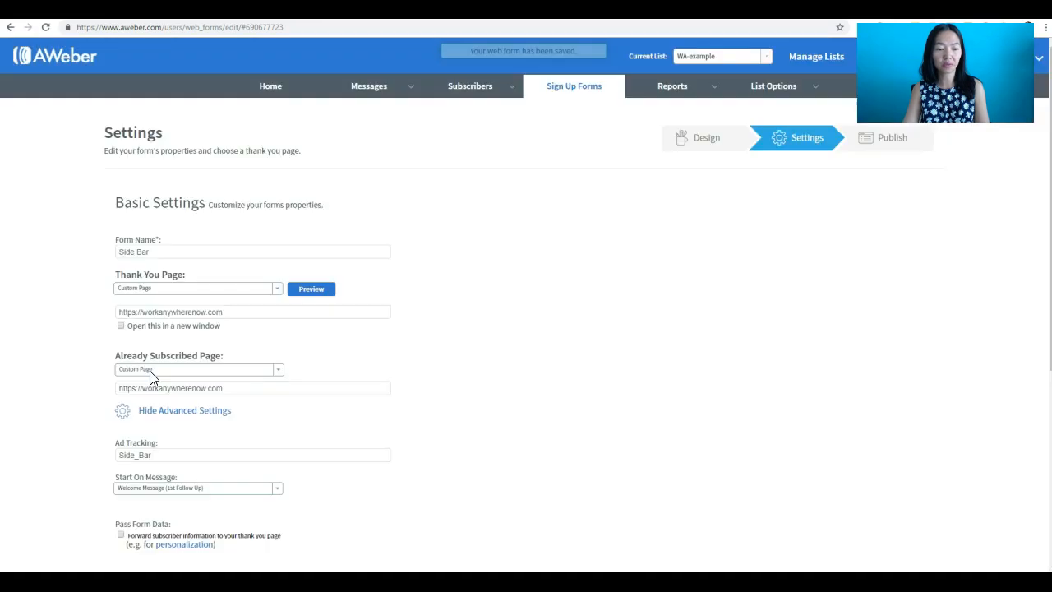
{"action": "scroll", "coordinate": [340, 384], "scroll_direction": "down", "scroll_amount": 3}
{"action": "left_click", "coordinate": [259, 371]}
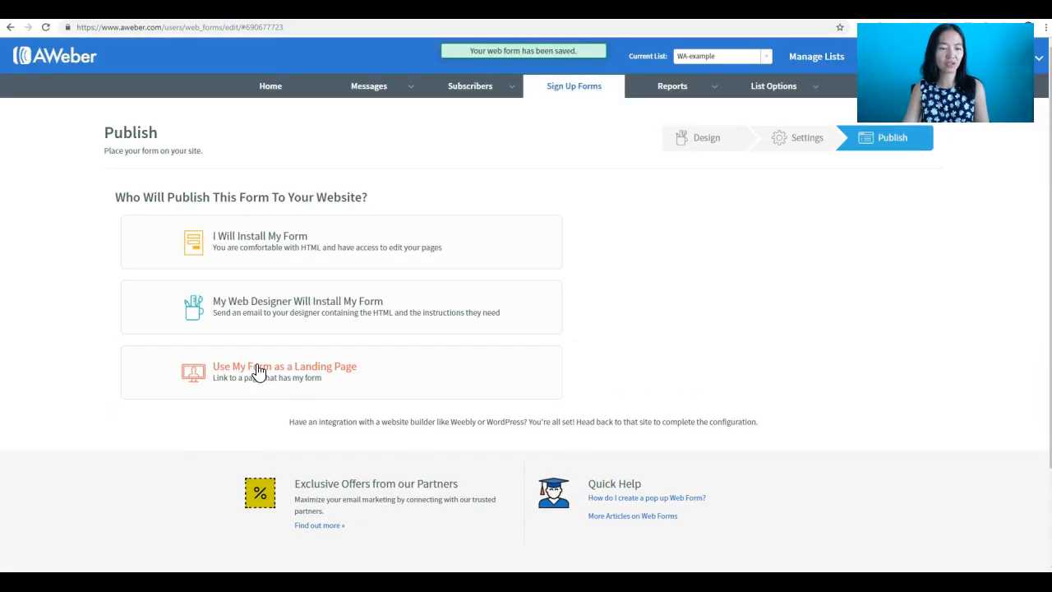
- Return to the form settings to review them down to the advanced options and go back to the Publish stage
{"action": "left_click", "coordinate": [805, 156]}
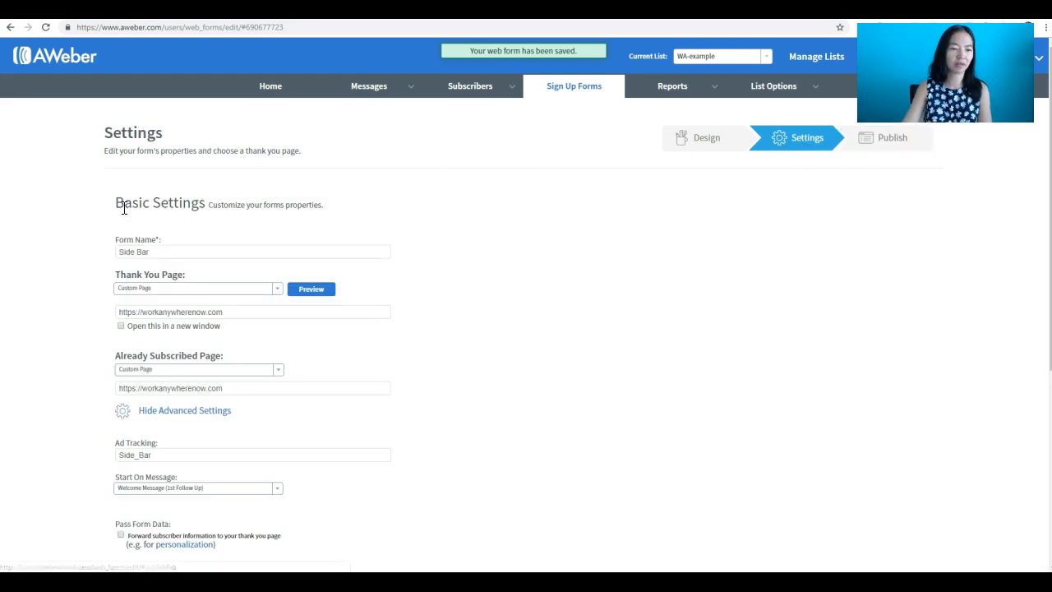
{"action": "scroll", "coordinate": [226, 310], "scroll_direction": "down", "scroll_amount": 3}
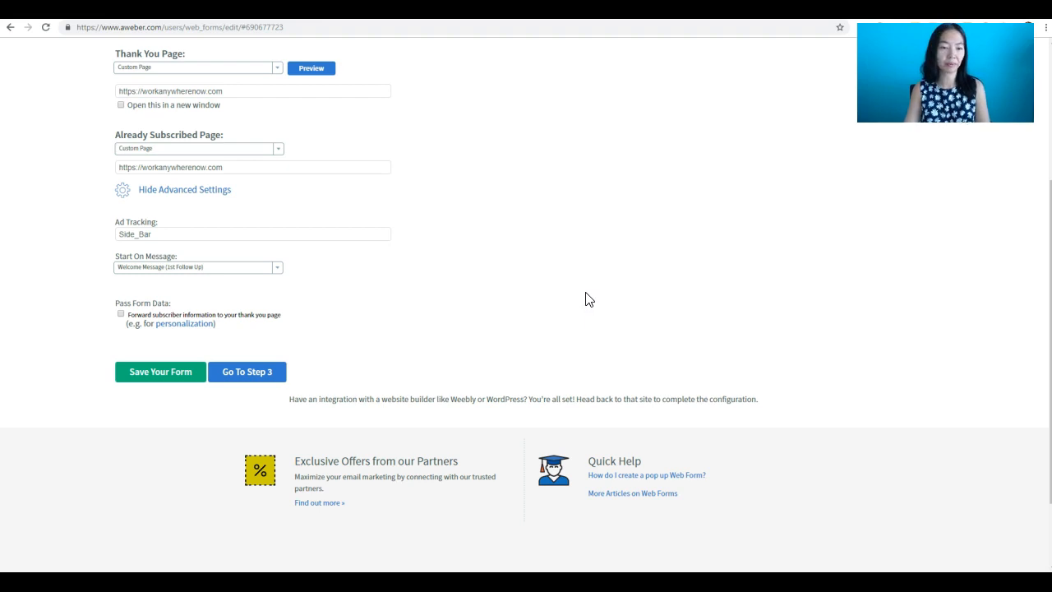
{"action": "left_click", "coordinate": [244, 376]}
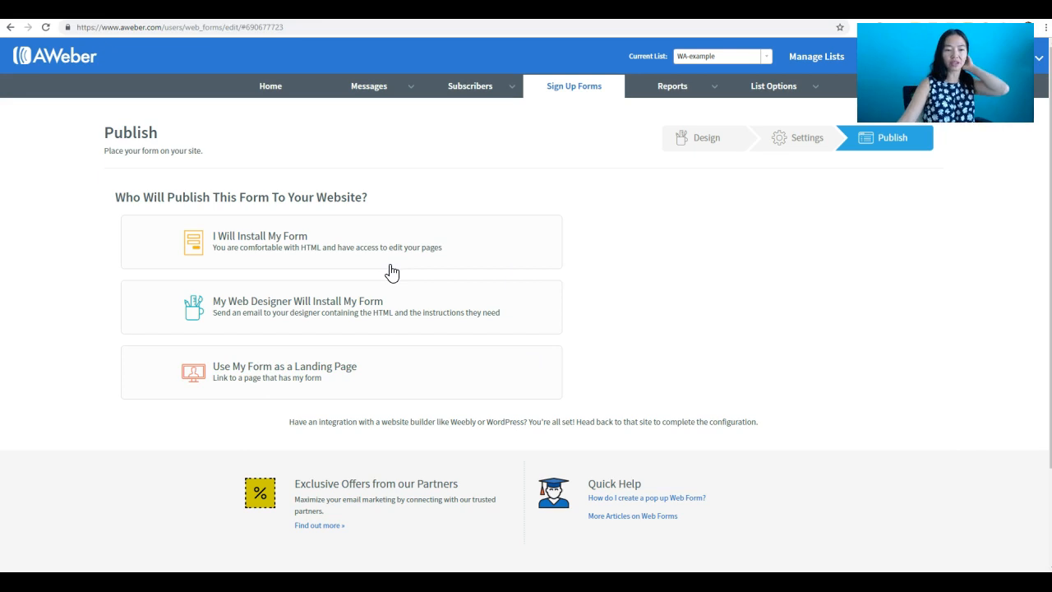
- Choose to install the form yourself and compare the Javascript Snippet with the Raw HTML Version
{"action": "left_click", "coordinate": [456, 244]}
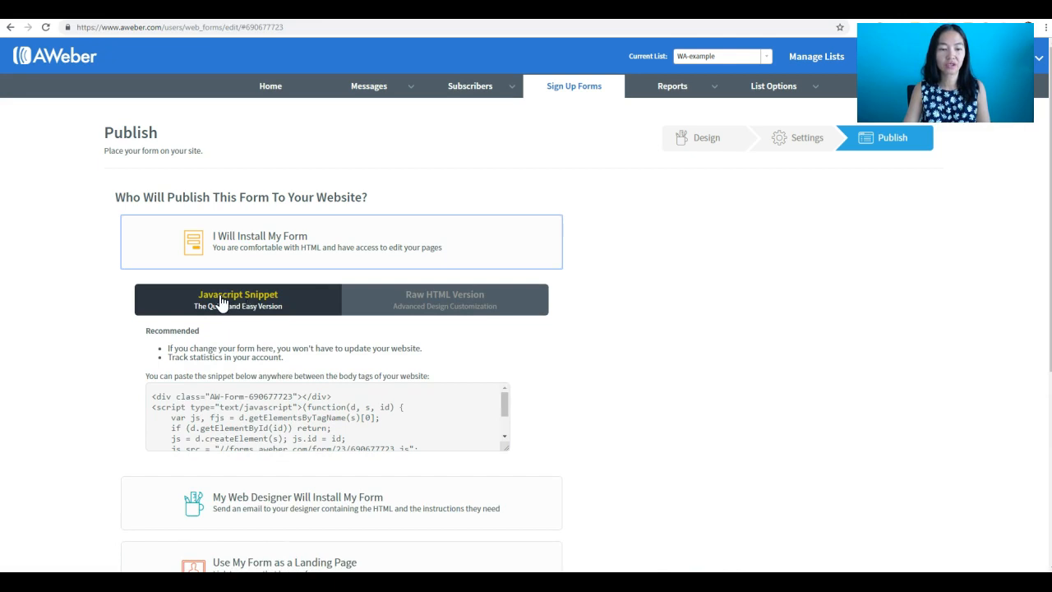
{"action": "left_click", "coordinate": [440, 304]}
{"action": "left_click", "coordinate": [314, 306]}
{"action": "left_click", "coordinate": [401, 305]}
{"action": "left_click", "coordinate": [328, 305]}
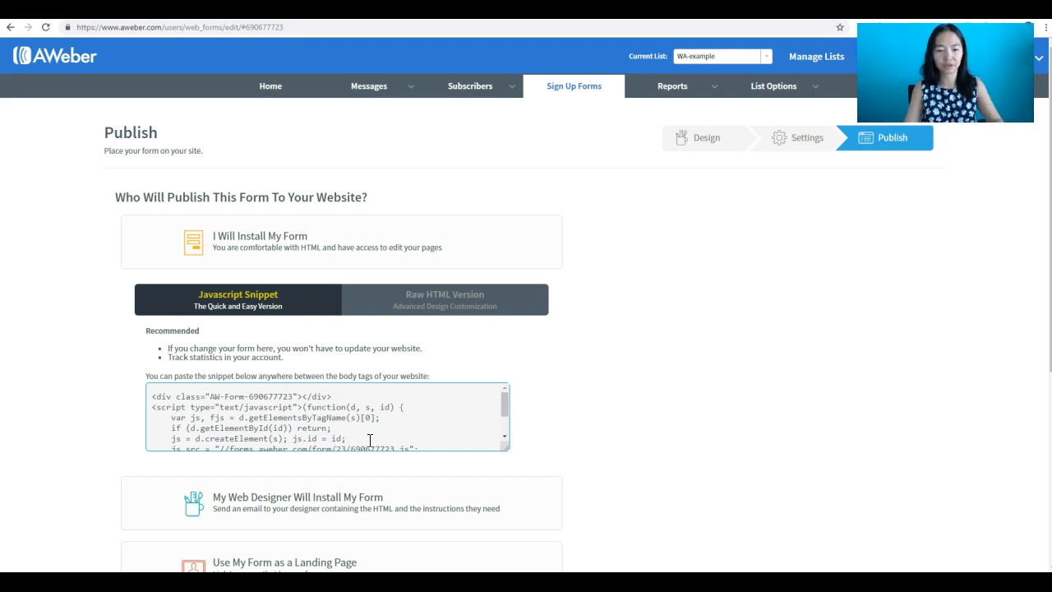
{"action": "left_click", "coordinate": [445, 302]}
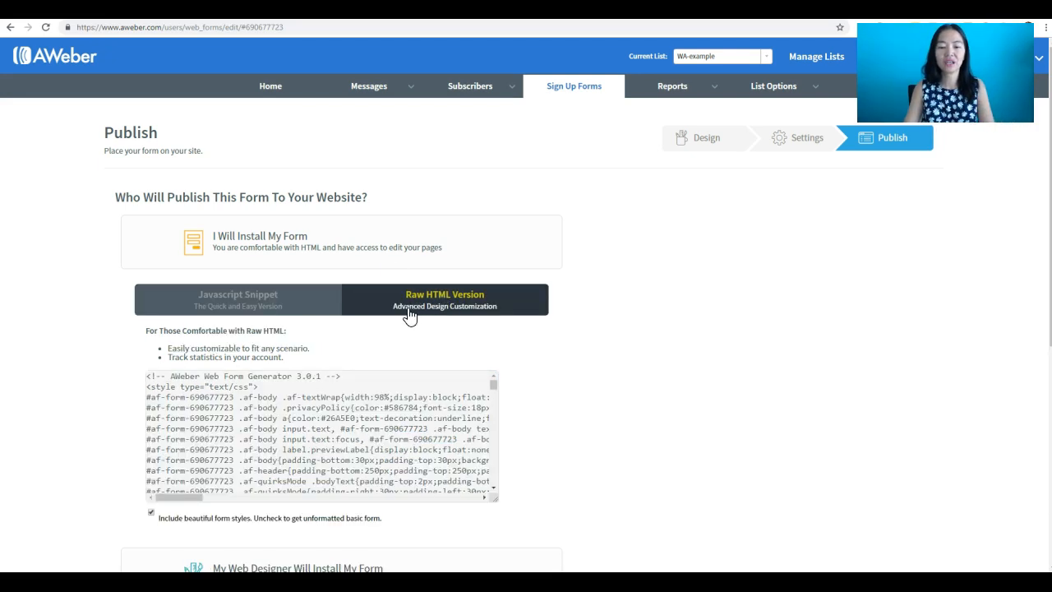
{"action": "left_click", "coordinate": [418, 404]}
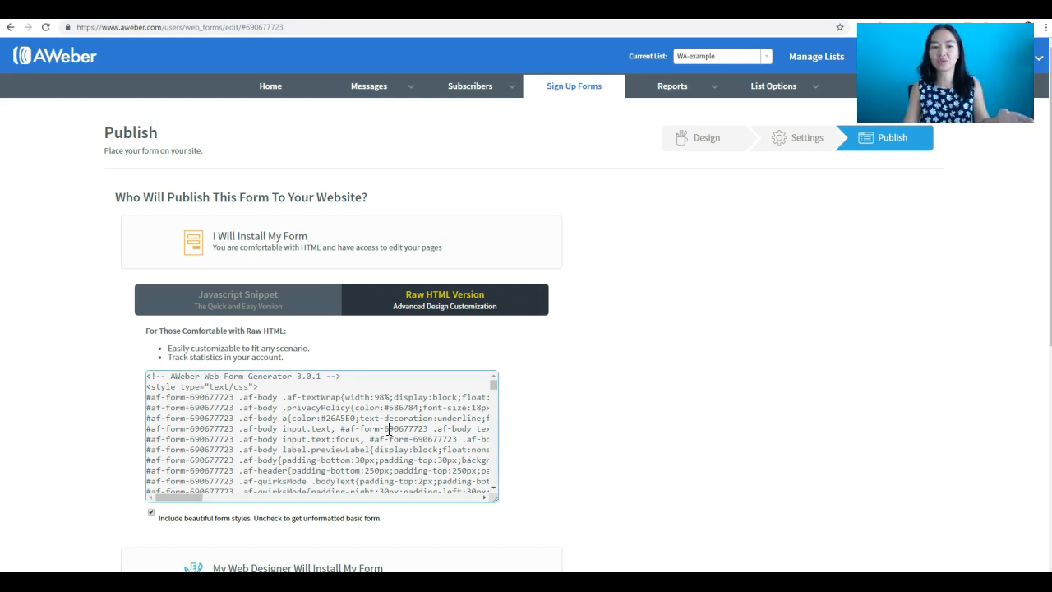
- Select the Javascript Snippet version and copy its full code
{"action": "left_click", "coordinate": [280, 301]}
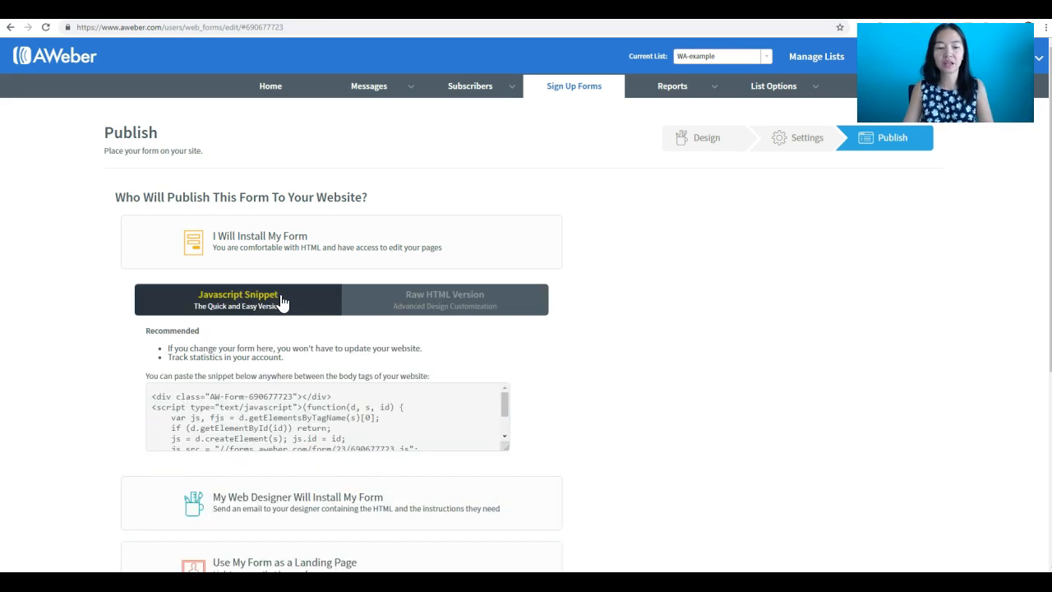
{"action": "left_click", "coordinate": [179, 404]}
{"action": "right_click", "coordinate": [179, 403]}
{"action": "left_click", "coordinate": [219, 416]}
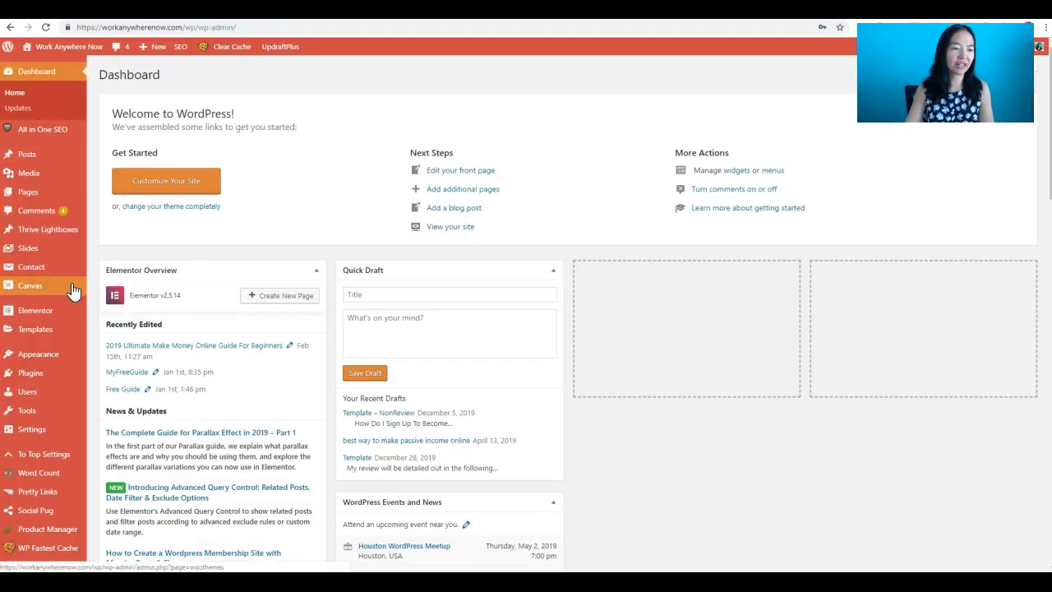
- Switch to the WordPress admin, add the copied form snippet as a Custom HTML widget at the end of the Primary sidebar, and delete that widget
{"action": "mouse_move", "coordinate": [47, 359]}
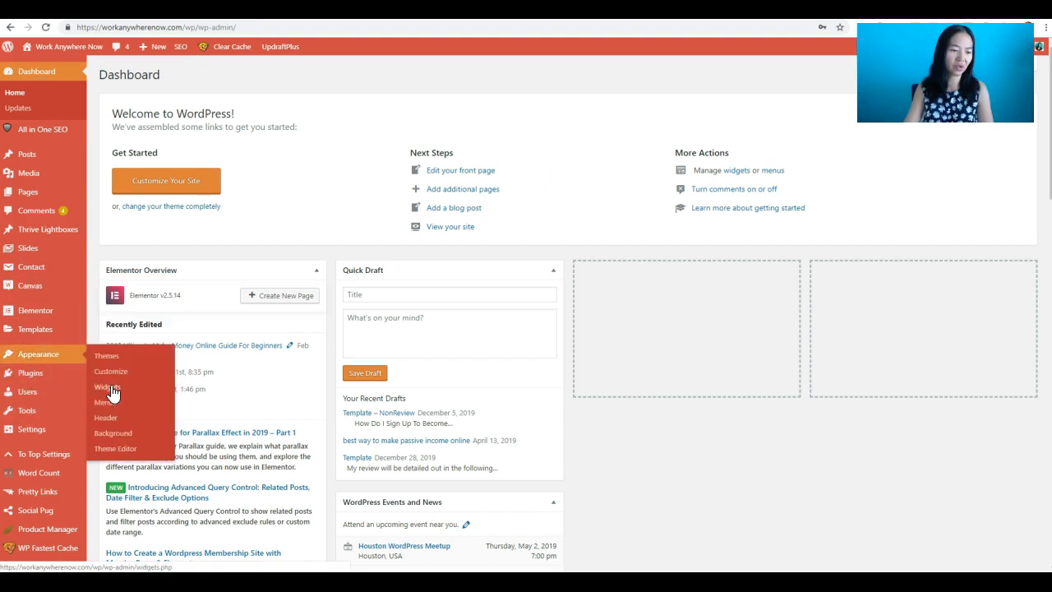
{"action": "left_click", "coordinate": [109, 387]}
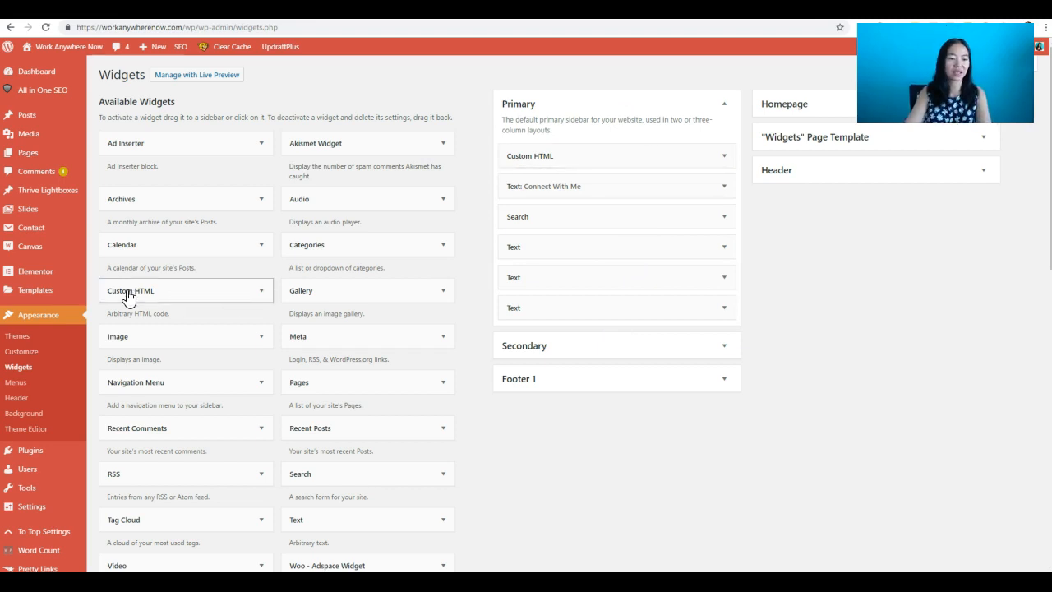
{"action": "left_click_drag", "start_coordinate": [127, 296], "coordinate": [545, 339]}
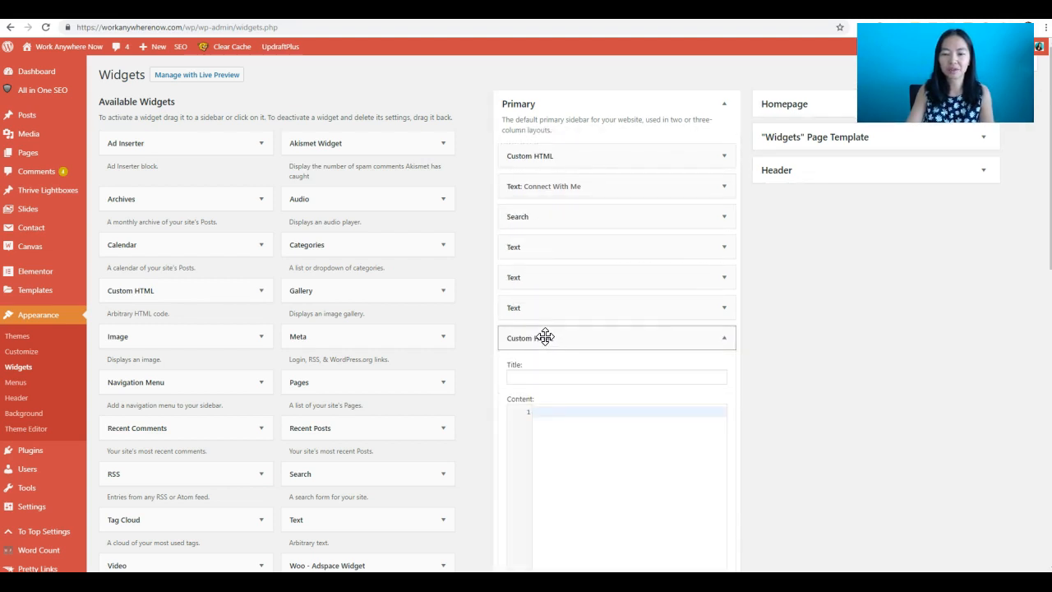
{"action": "scroll", "coordinate": [691, 371], "scroll_direction": "down", "scroll_amount": 2}
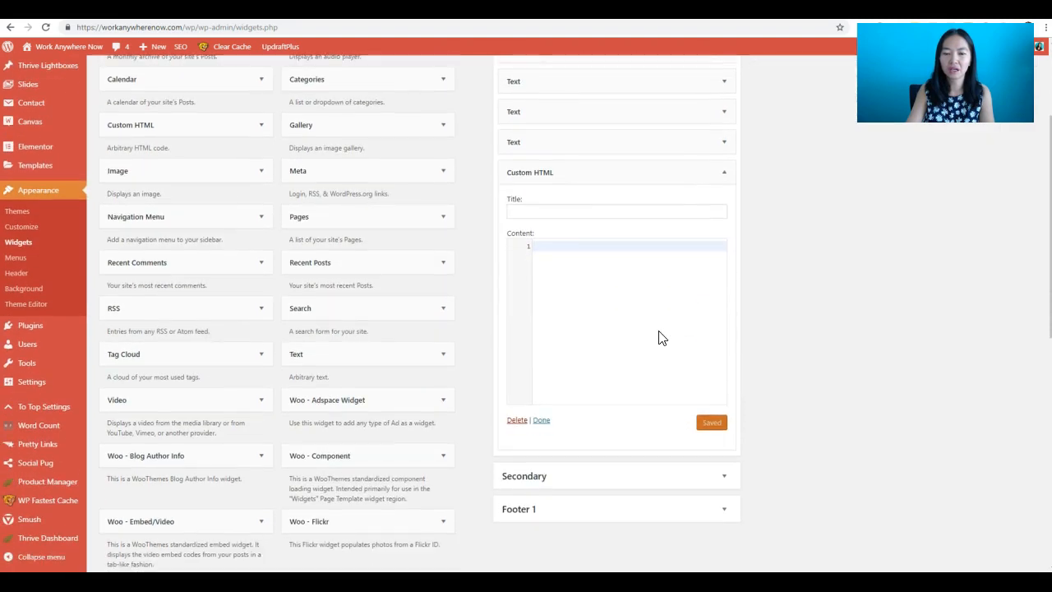
{"action": "right_click", "coordinate": [554, 245]}
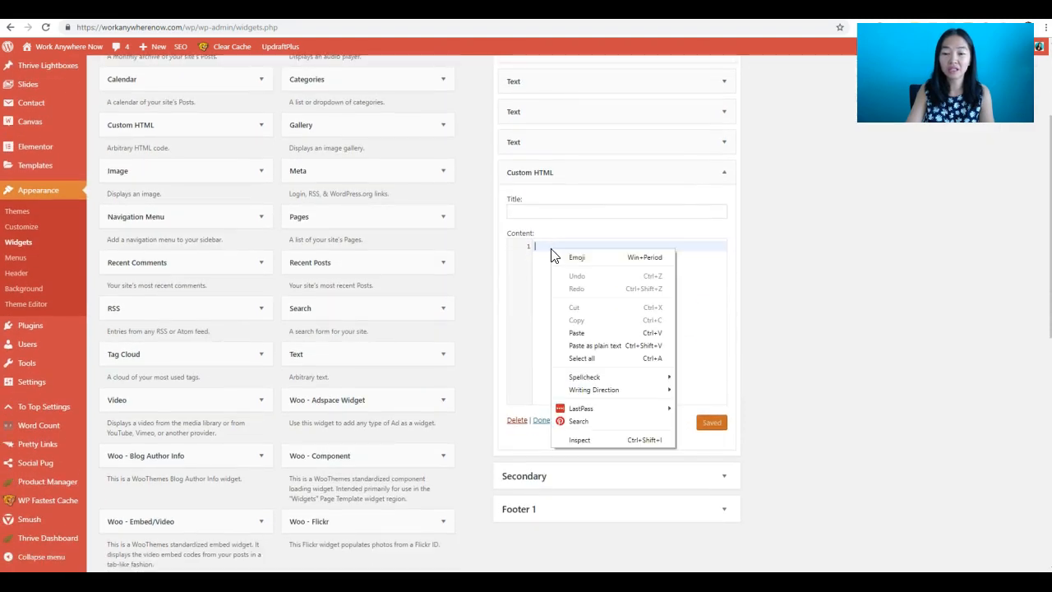
{"action": "left_click", "coordinate": [585, 333]}
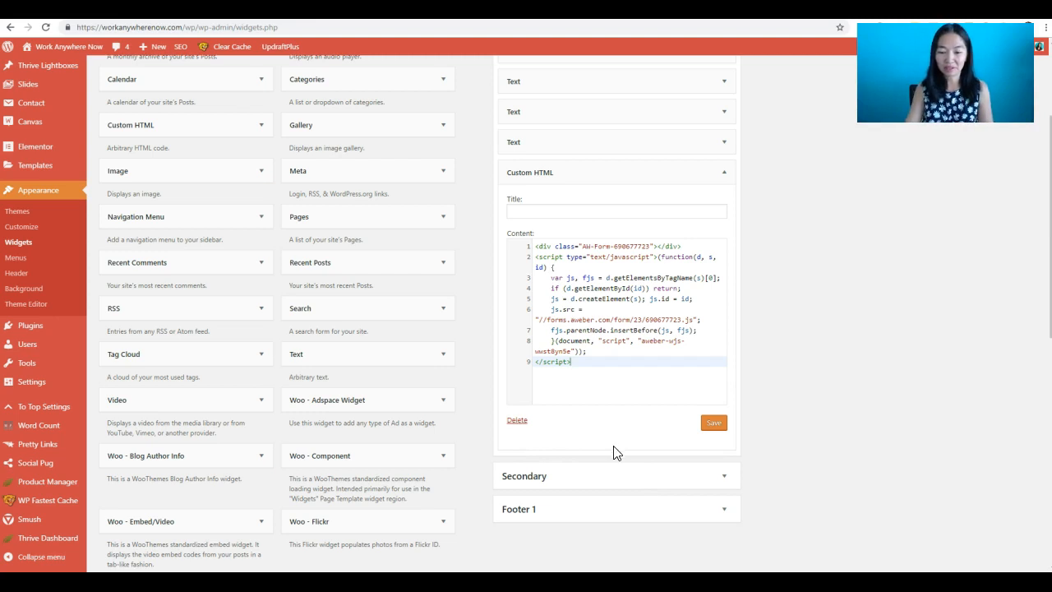
{"action": "left_click", "coordinate": [518, 423]}
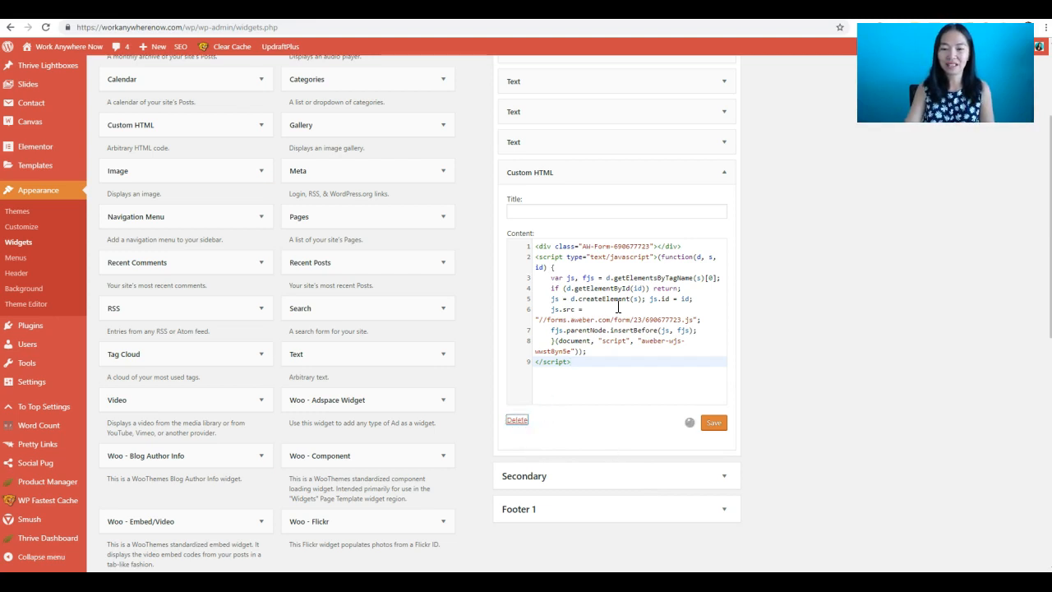
- Examine the form code in the existing Custom HTML widget at the top of the Primary sidebar and close the widget
{"action": "scroll", "coordinate": [638, 318], "scroll_direction": "up", "scroll_amount": 2}
{"action": "left_click", "coordinate": [723, 156]}
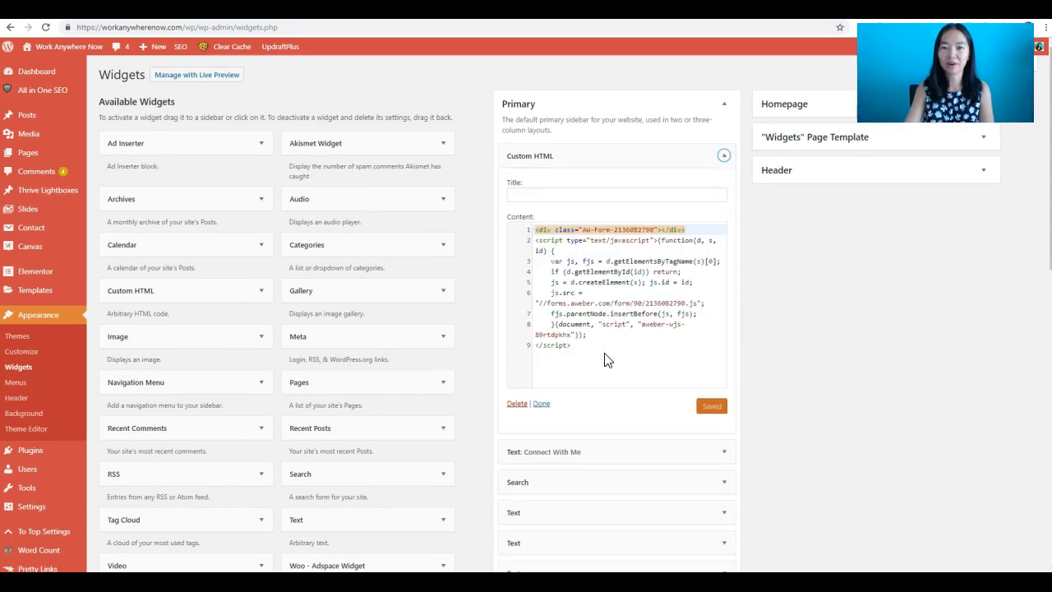
{"action": "left_click", "coordinate": [539, 406]}
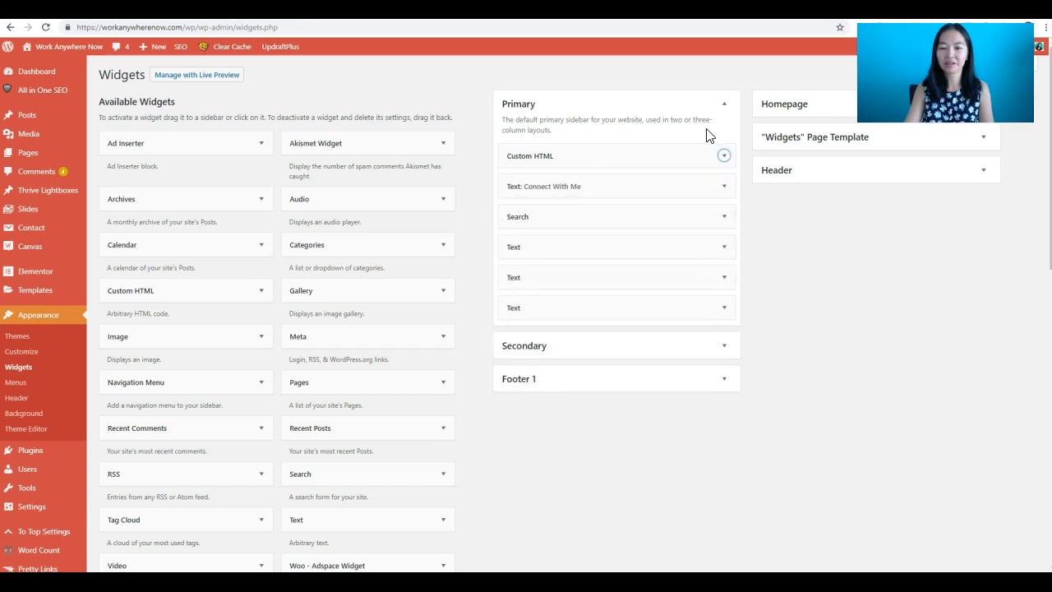
{"action": "left_click", "coordinate": [725, 161]}
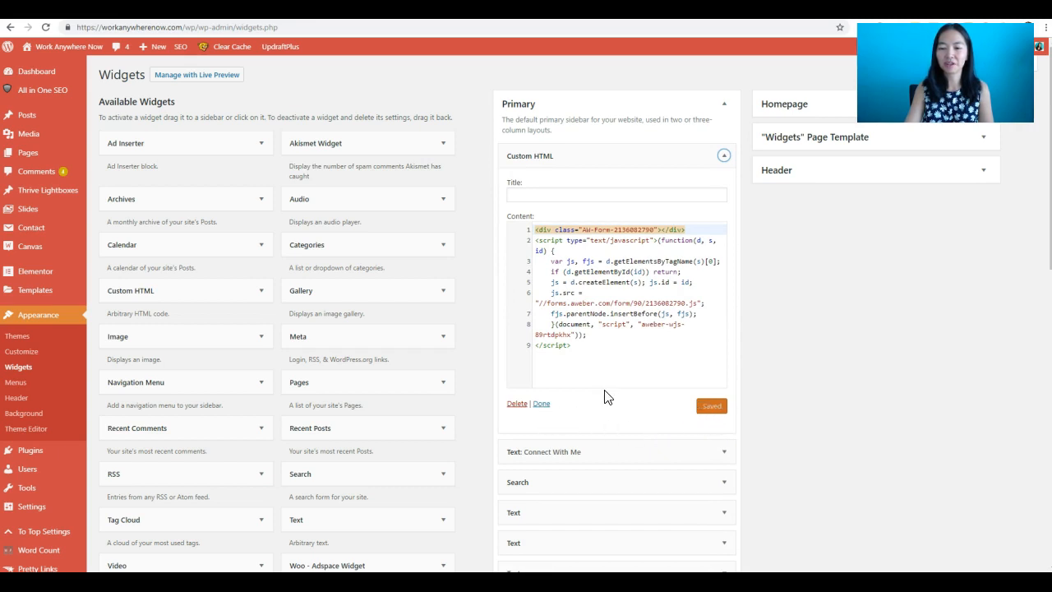
{"action": "left_click", "coordinate": [542, 405]}
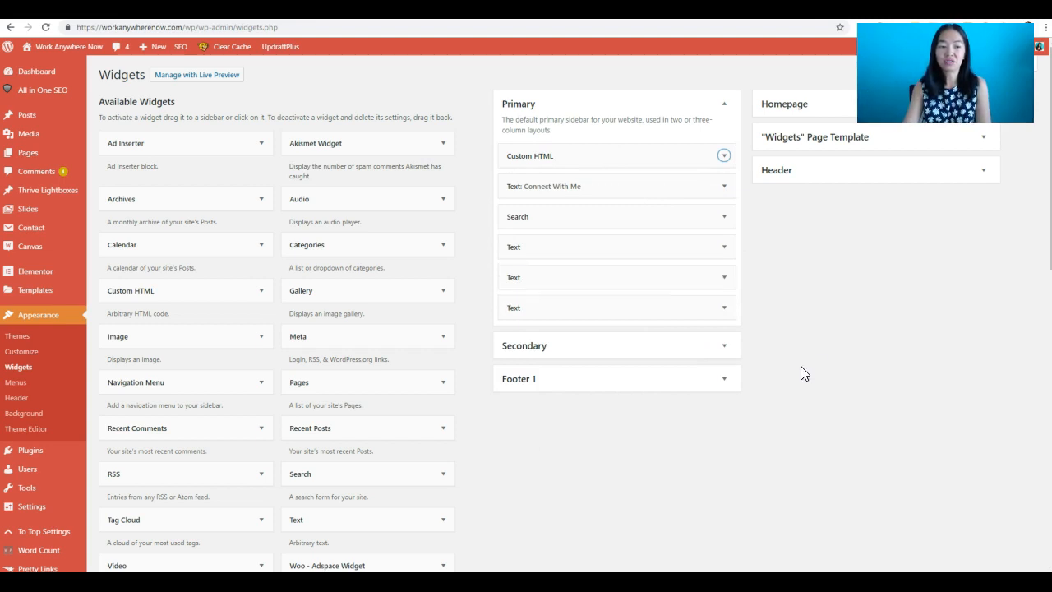
- Start a new post and fill its body with the spaced placeholder lines "asdfsdfd", "asdfd" and "sdfd"
{"action": "left_click", "coordinate": [30, 116]}
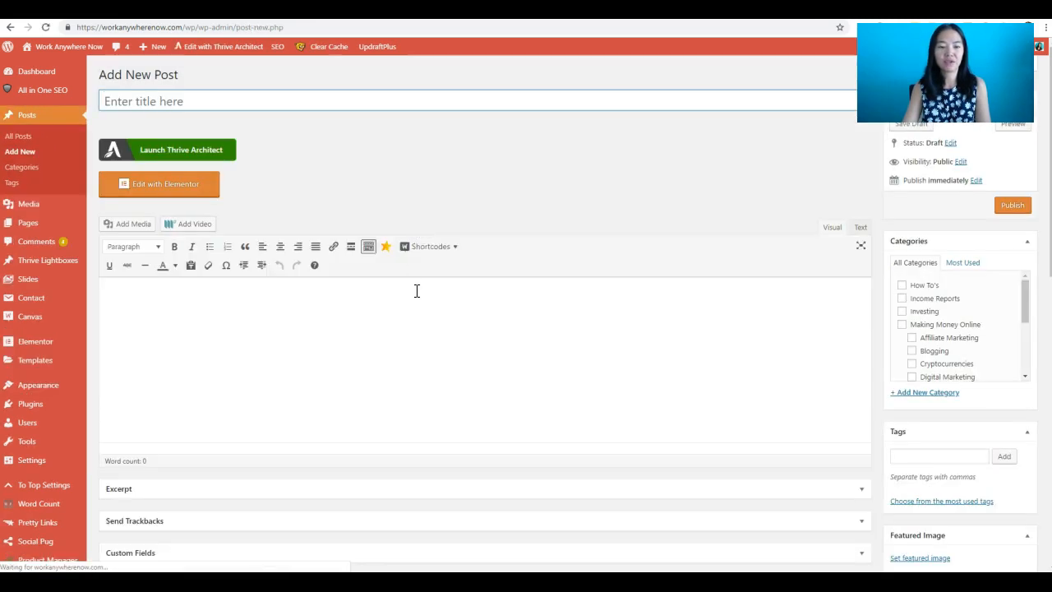
{"action": "left_click", "coordinate": [448, 340]}
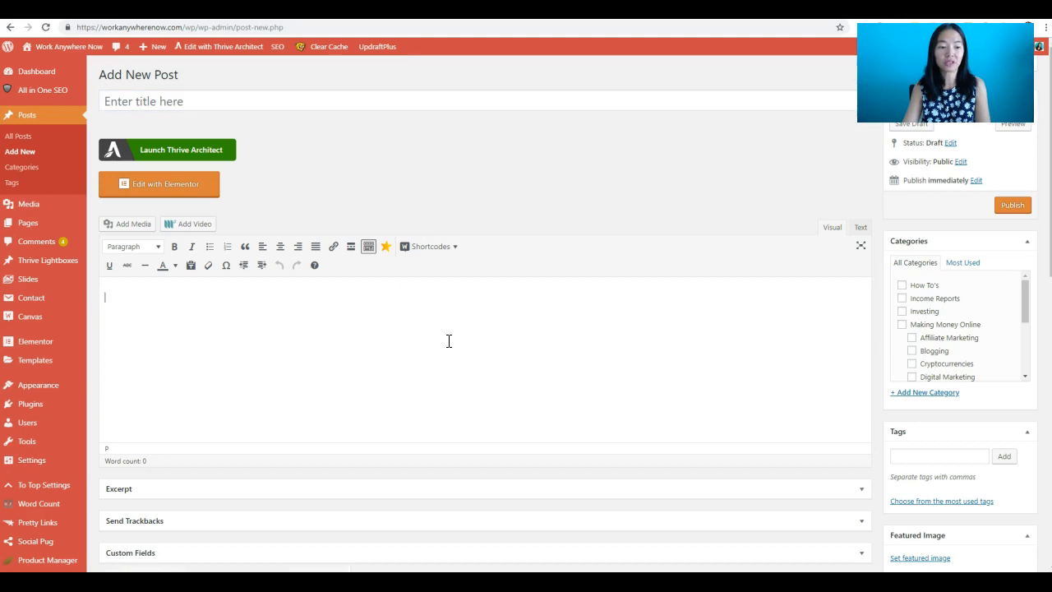
{"action": "type", "text": "asdfsdfd"}
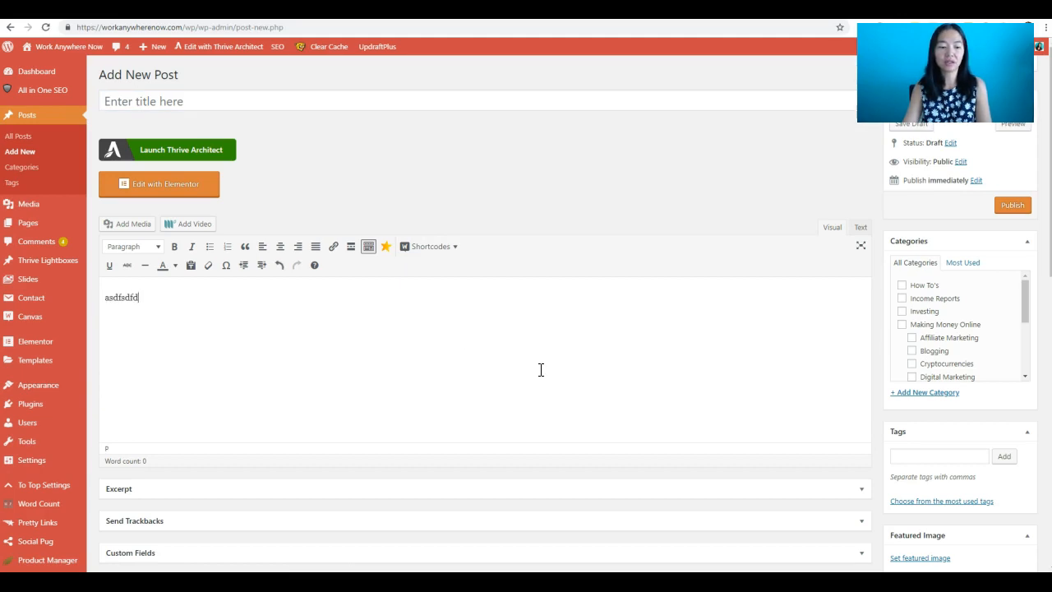
{"action": "key", "text": "Return"}
{"action": "type", "text": "asdfd"}
{"action": "key", "text": "Return"}
{"action": "key", "text": "Return"}
{"action": "key", "text": "Return"}
{"action": "type", "text": "sdfd"}
{"action": "key", "text": "Return"}
{"action": "key", "text": "Return"}
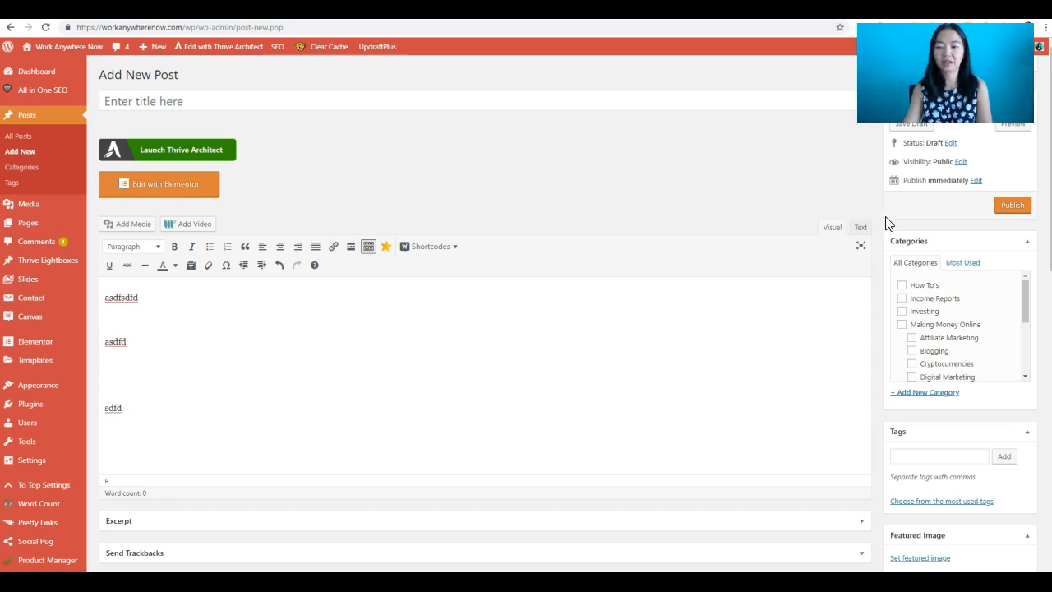
- Show the post's HTML source and paste the AWeber Javascript snippet below the placeholder lines
{"action": "left_click", "coordinate": [860, 227]}
{"action": "left_click", "coordinate": [832, 227]}
{"action": "left_click", "coordinate": [861, 230]}
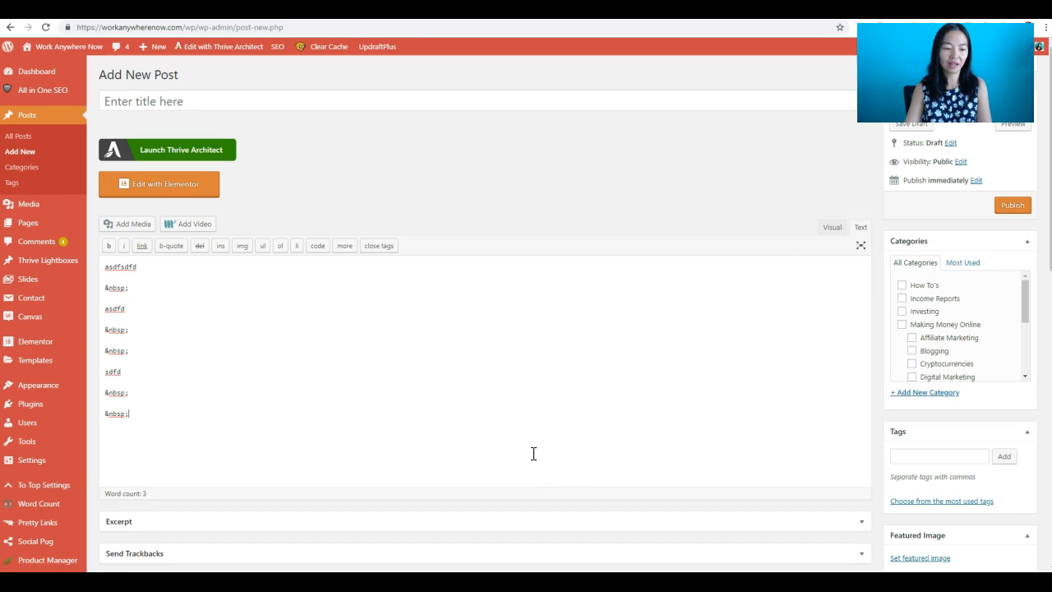
{"action": "type", "text": "<div class=\"AW-Form-690677723\"></div> <script type=\"text/javascript\">(function(d, s, id) {     var js, fjs = d.getElementsByTagName(s)[0];     if (d.getElementById(id)) return;     js = d.createElement(s); js.id = id;     js.src = \"//forms.aweber.com/form/23/690677723.js\";     fjs.parentNode.insertBefore(js, fjs);     }(document, \"script\", \"aweber-wjs-wwst8yn5e\")); </script>"}
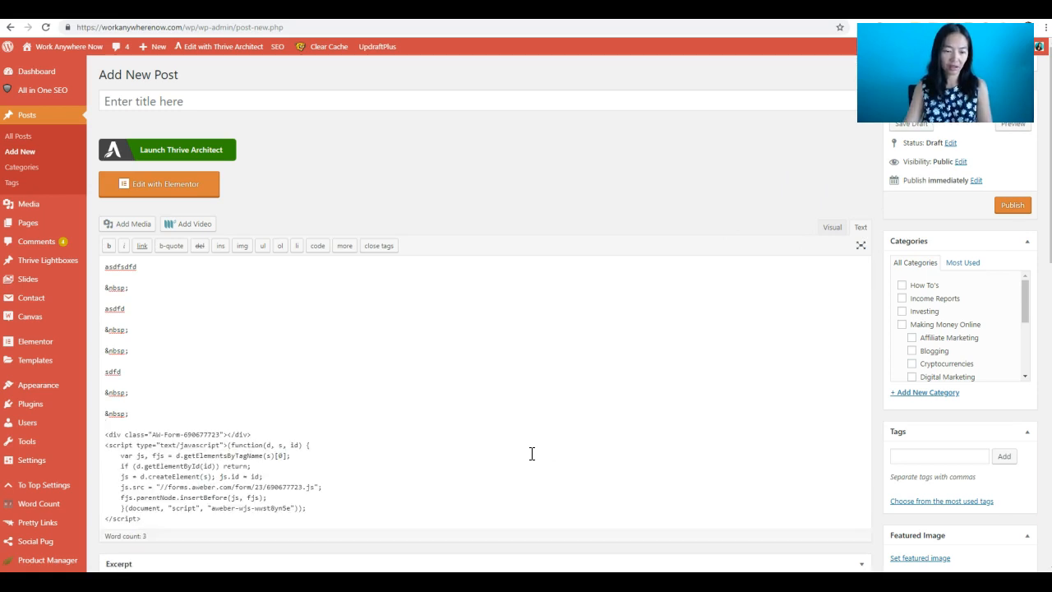
- Try to centre the form by wrapping the snippet in <center> and </center> tags and check it in the visual editor
{"action": "scroll", "coordinate": [530, 453], "scroll_direction": "down", "scroll_amount": 2}
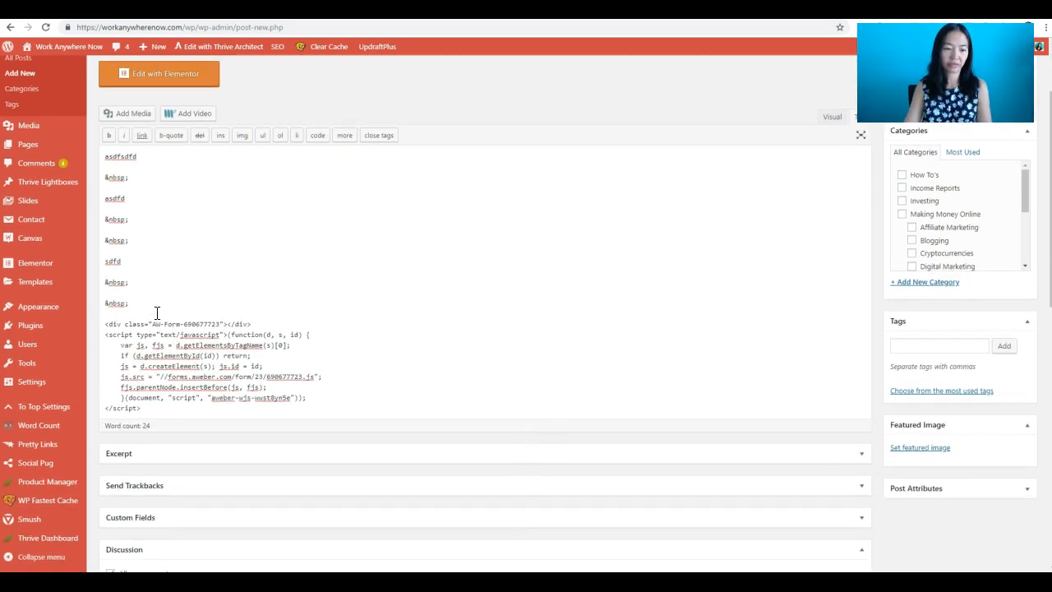
{"action": "key", "text": "Return"}
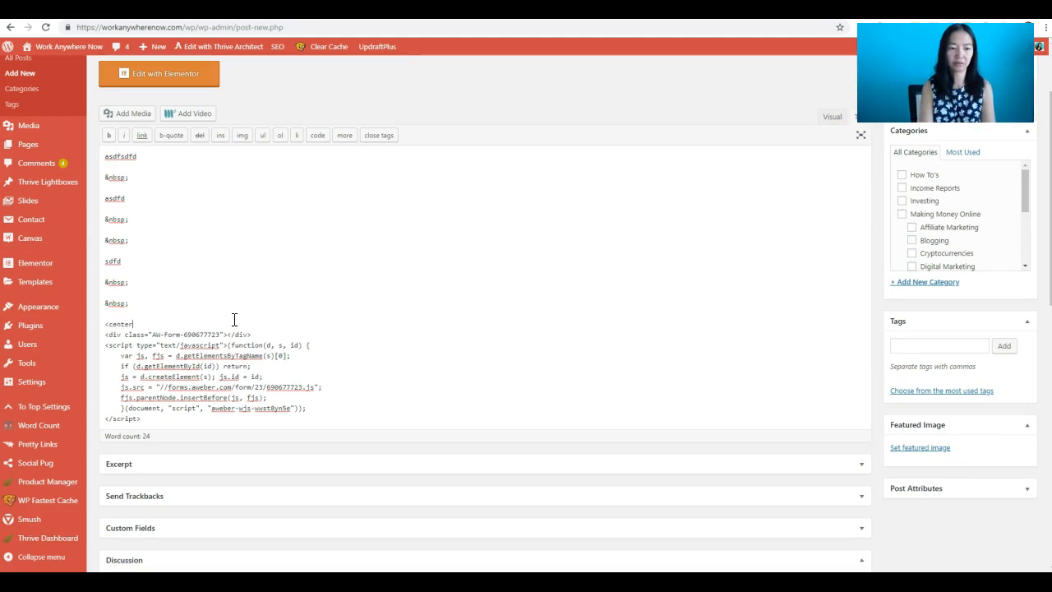
{"action": "left_click", "coordinate": [204, 419]}
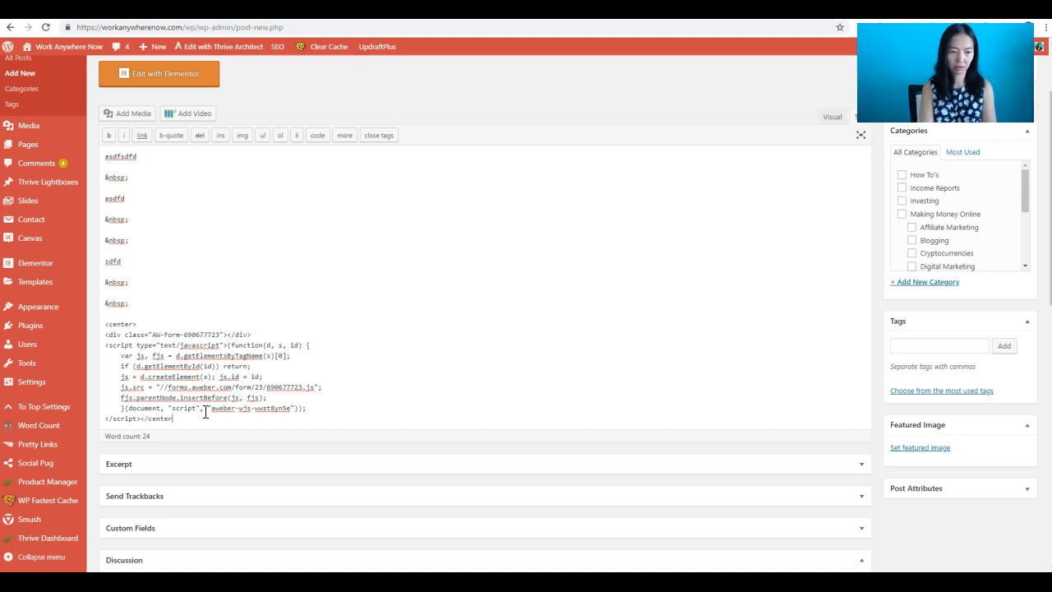
{"action": "left_click", "coordinate": [831, 117]}
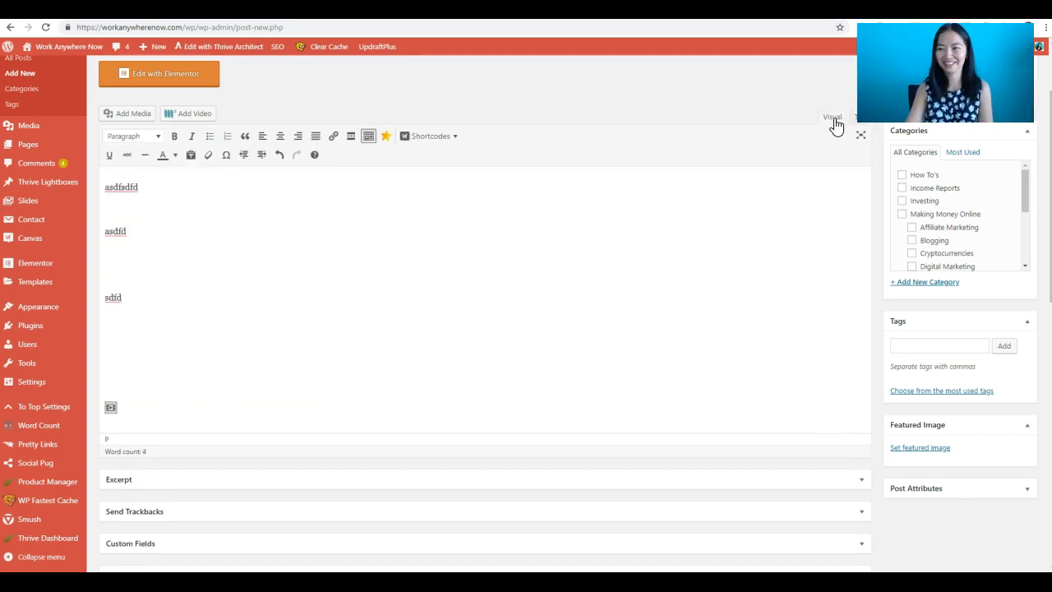
{"action": "scroll", "coordinate": [817, 381], "scroll_direction": "up", "scroll_amount": 1}
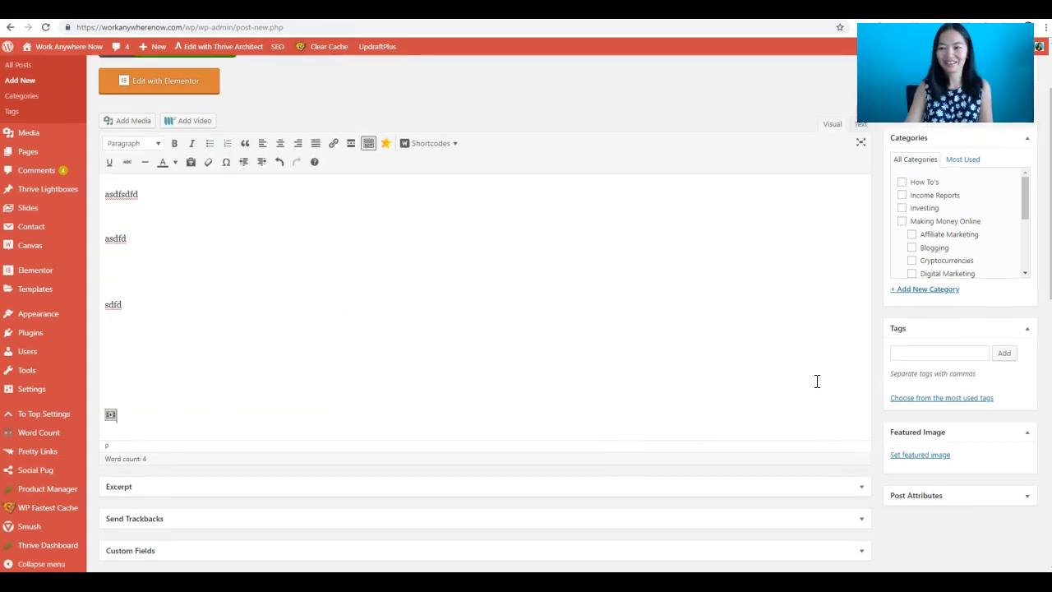
- Return to the post's HTML source and insert <div align="center"> on the line above the form code
{"action": "left_click", "coordinate": [859, 171]}
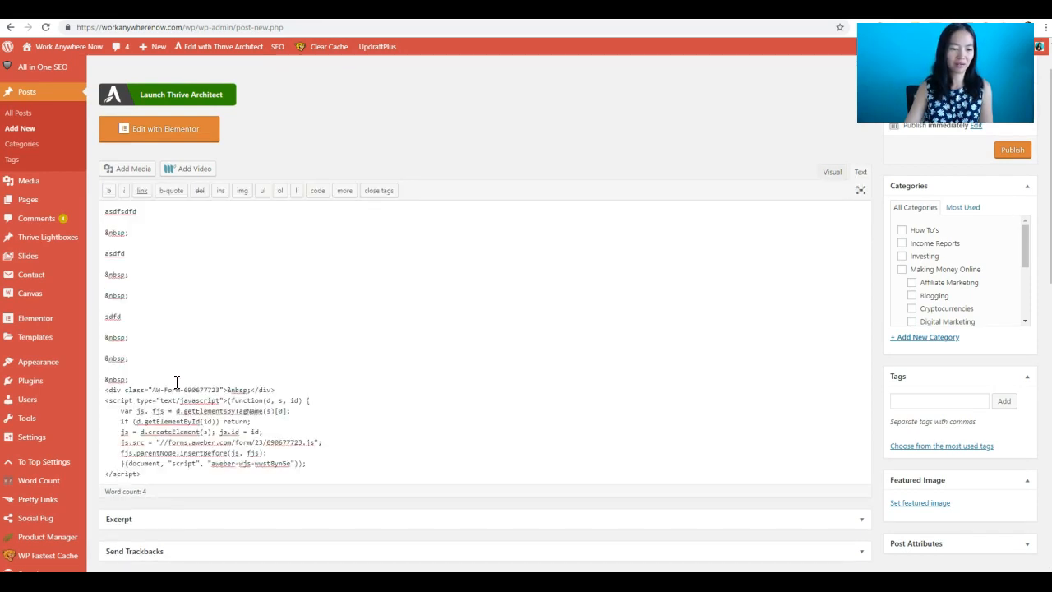
{"action": "left_click", "coordinate": [203, 374]}
{"action": "key", "text": "Return"}
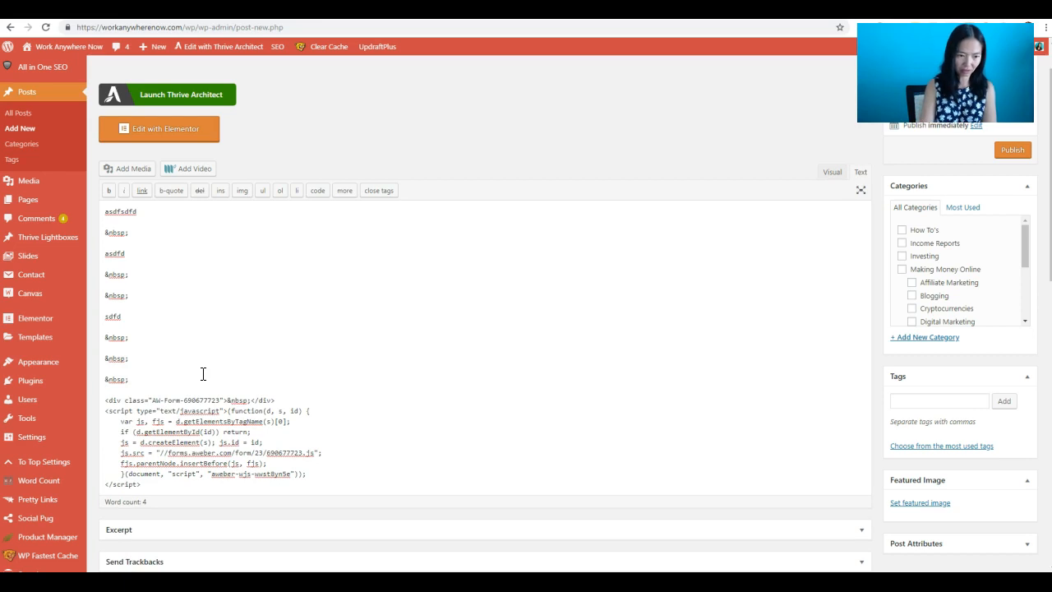
{"action": "type", "text": "<div align=\"center\">"}
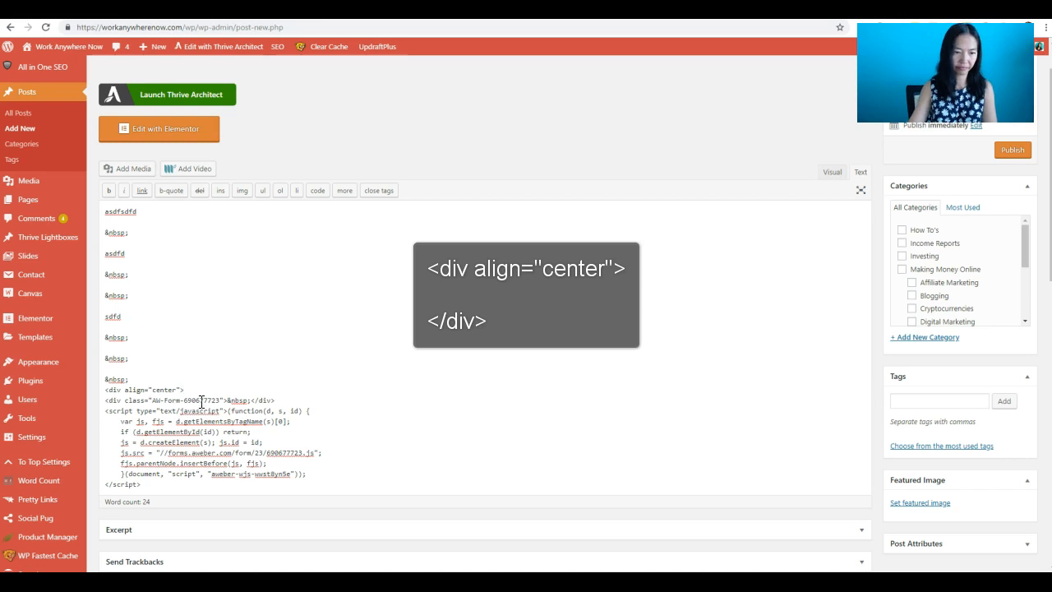
- Add a closing </div> after the form script by copying and trimming the opening tag, and check the result in the visual editor
{"action": "left_click_drag", "start_coordinate": [197, 392], "coordinate": [104, 384]}
{"action": "key", "text": "ctrl+c"}
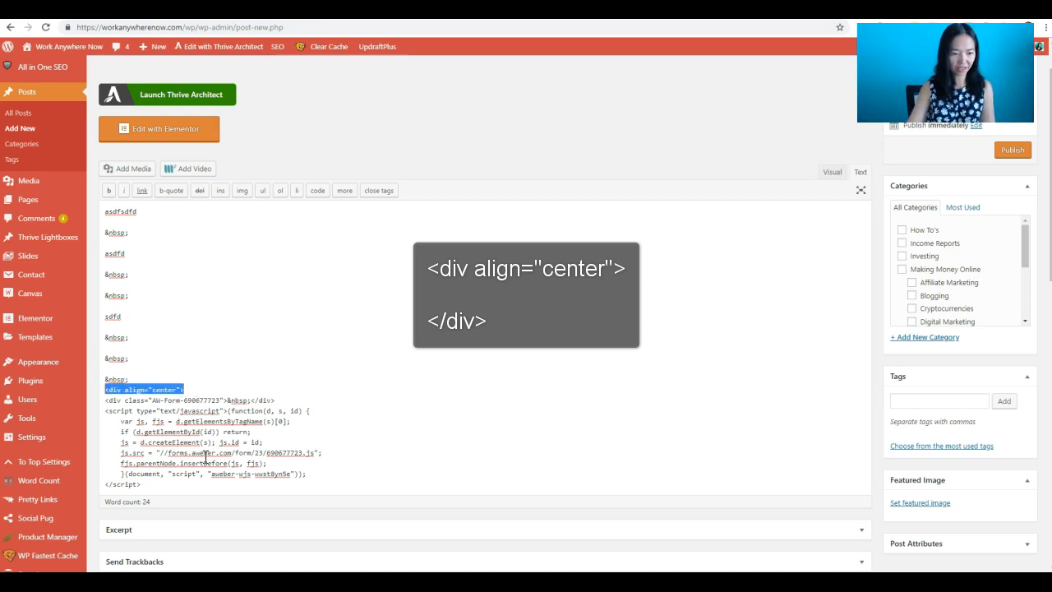
{"action": "left_click", "coordinate": [190, 485]}
{"action": "key", "text": "Return"}
{"action": "key", "text": "ctrl+v"}
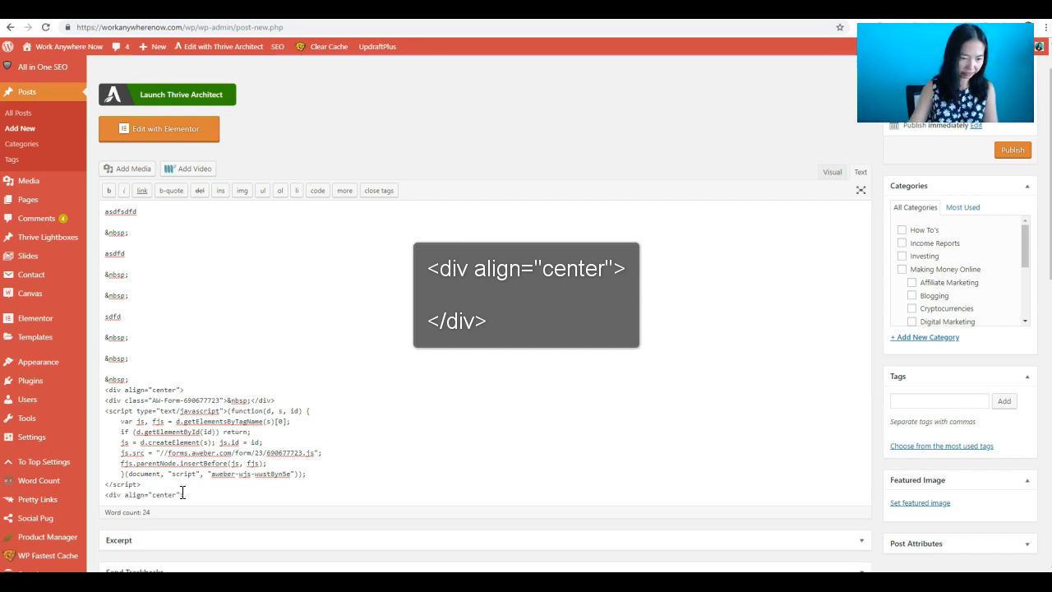
{"action": "left_click_drag", "start_coordinate": [180, 493], "coordinate": [124, 494]}
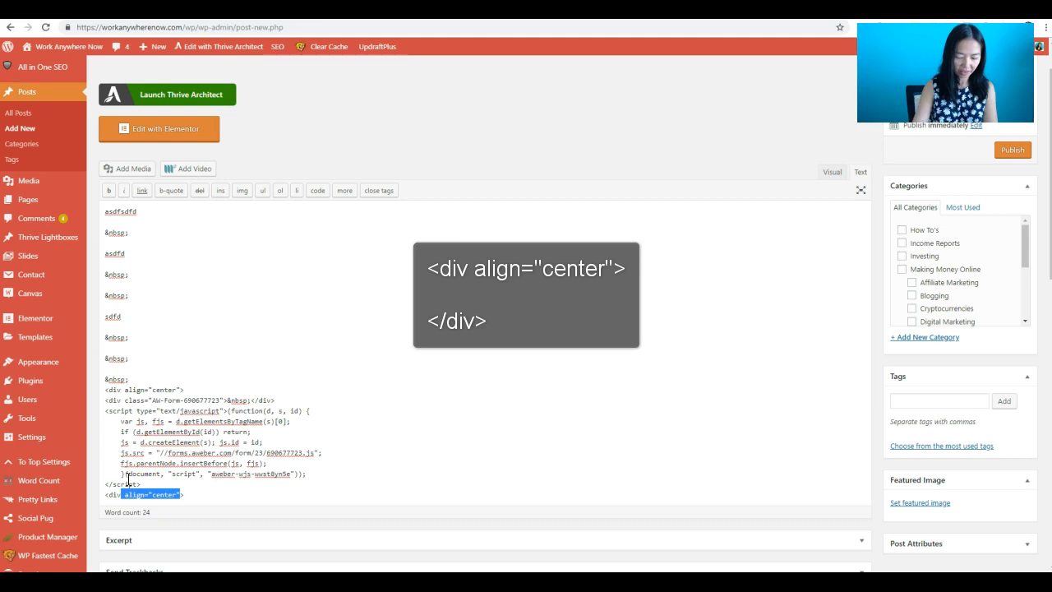
{"action": "key", "text": "BackSpace"}
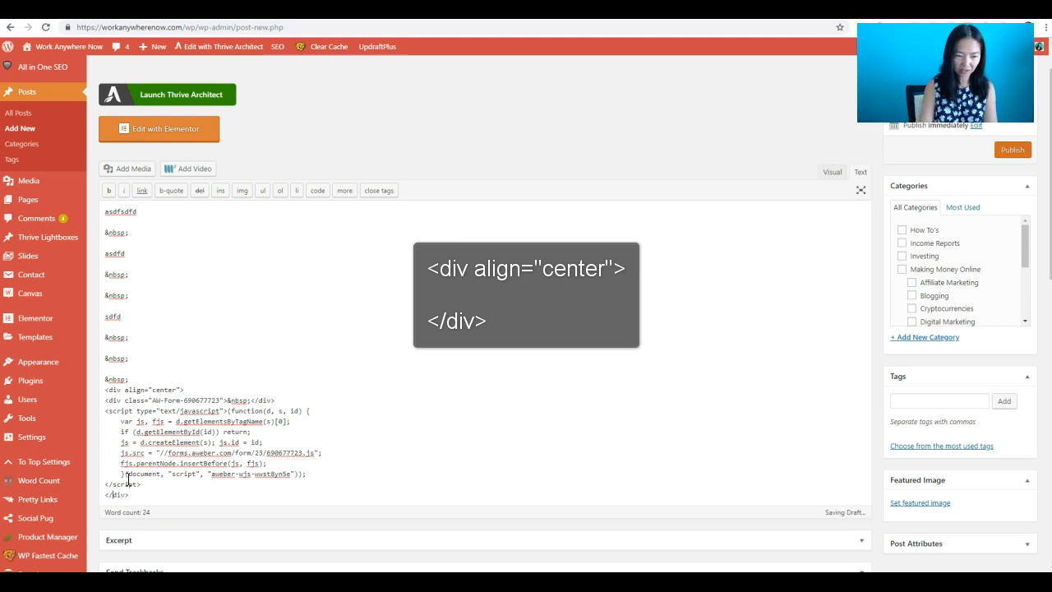
{"action": "left_click", "coordinate": [830, 175]}
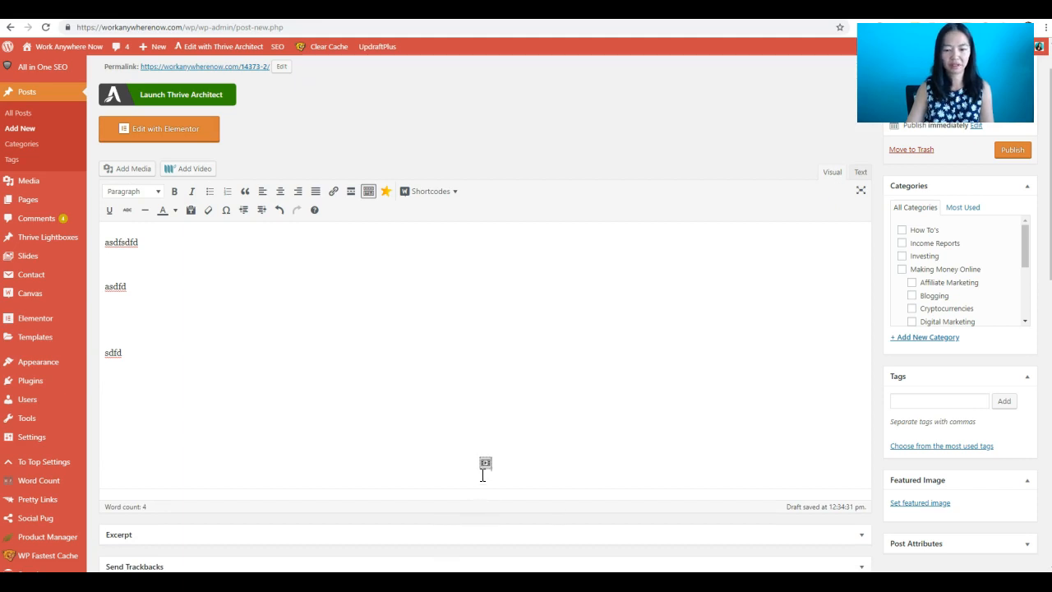
- Open the draft post's preview in a new browser tab and switch to it
{"action": "scroll", "coordinate": [826, 361], "scroll_direction": "up", "scroll_amount": 1}
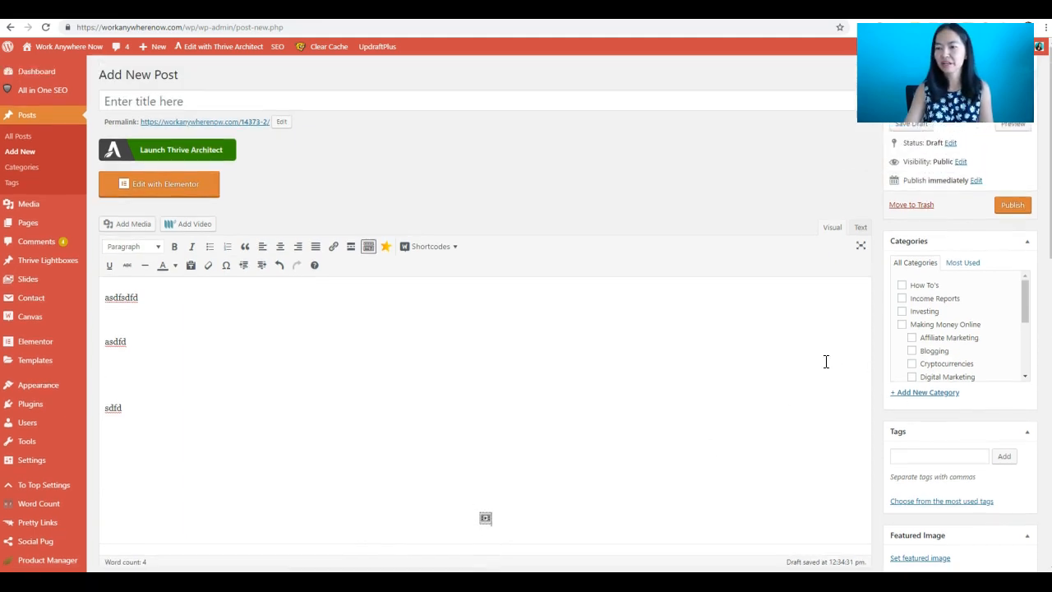
{"action": "right_click", "coordinate": [1015, 127]}
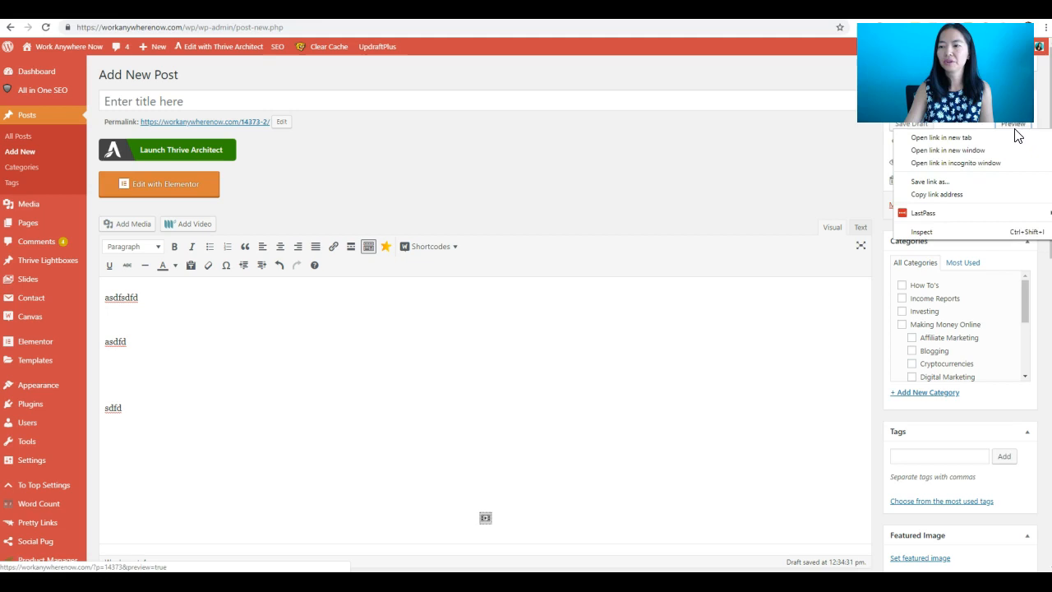
{"action": "left_click", "coordinate": [1012, 140]}
{"action": "key", "text": "ctrl+Tab"}
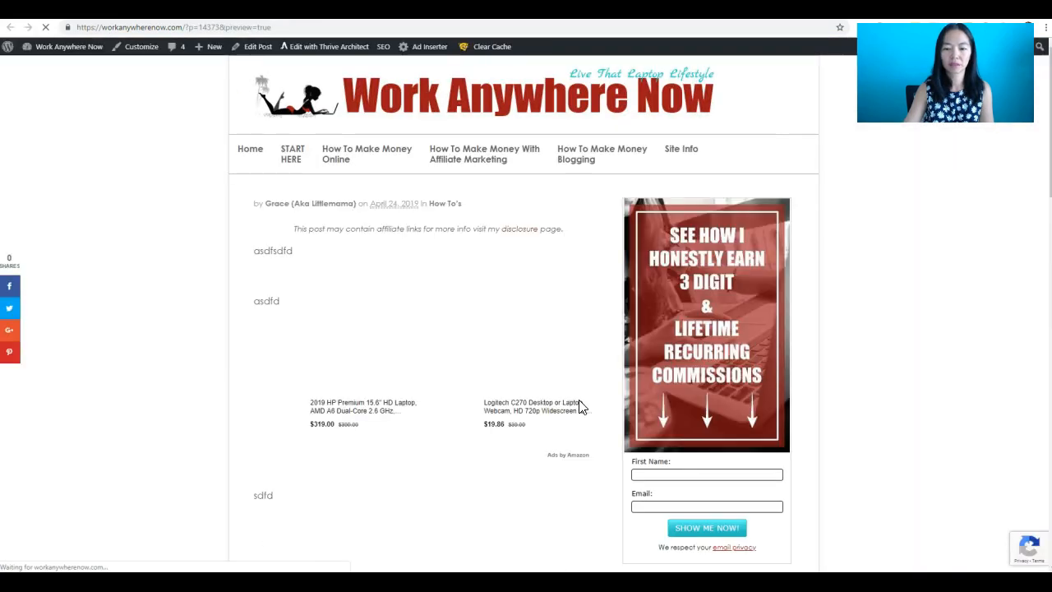
- Examine the embedded sign-up form's centring, image, fields and submit button in the post preview
{"action": "scroll", "coordinate": [477, 427], "scroll_direction": "down", "scroll_amount": 5}
{"action": "scroll", "coordinate": [428, 475], "scroll_direction": "down", "scroll_amount": 4}
{"action": "scroll", "coordinate": [427, 475], "scroll_direction": "up", "scroll_amount": 1}
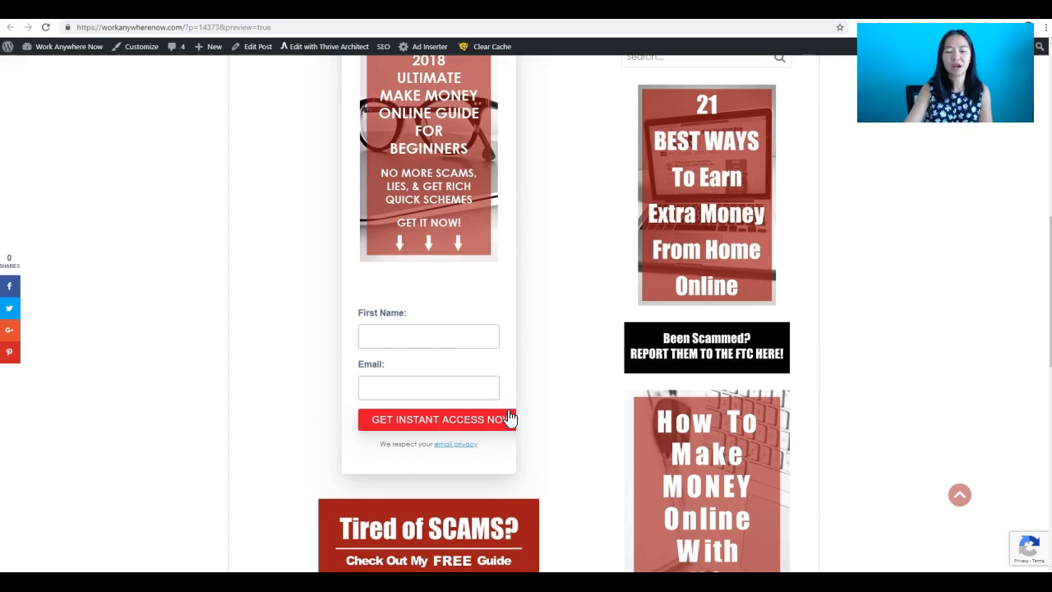
{"action": "scroll", "coordinate": [436, 407], "scroll_direction": "up", "scroll_amount": 1}
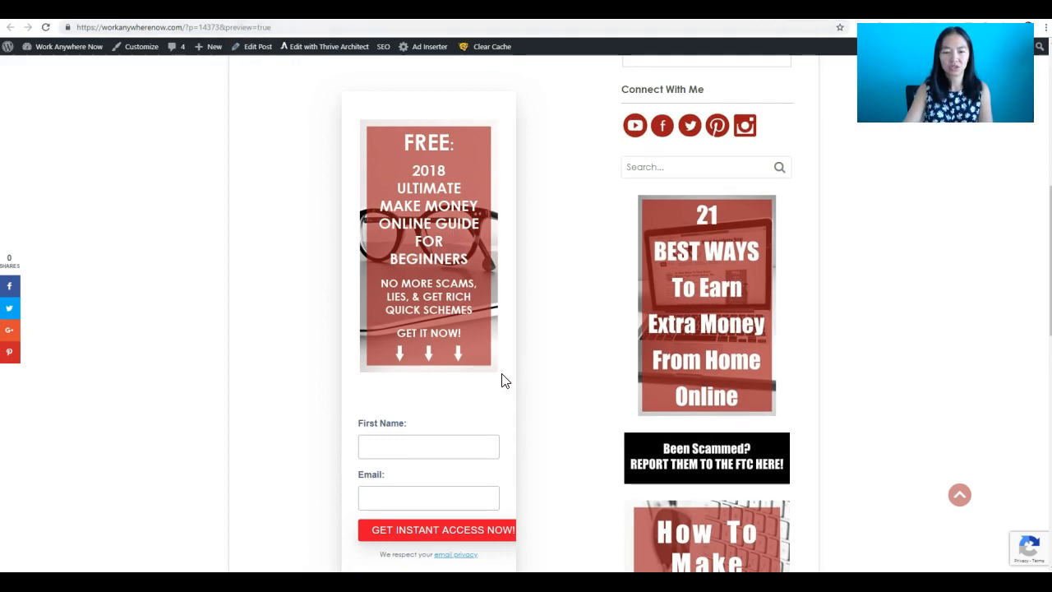
{"action": "scroll", "coordinate": [493, 386], "scroll_direction": "down", "scroll_amount": 3}
{"action": "scroll", "coordinate": [456, 403], "scroll_direction": "up", "scroll_amount": 1}
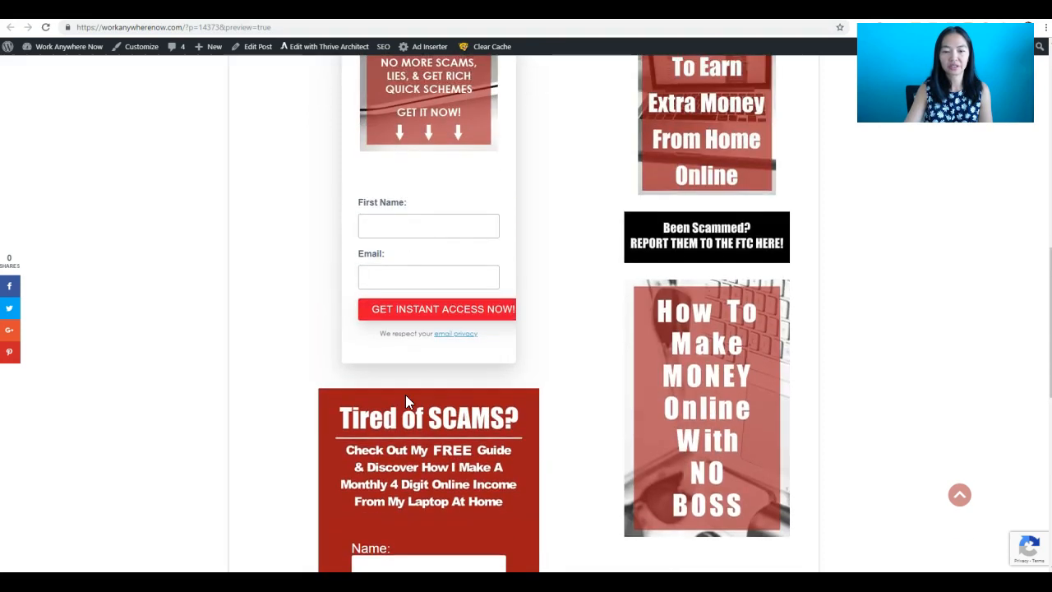
{"action": "scroll", "coordinate": [405, 400], "scroll_direction": "up", "scroll_amount": 3}
{"action": "scroll", "coordinate": [305, 348], "scroll_direction": "down", "scroll_amount": 1}
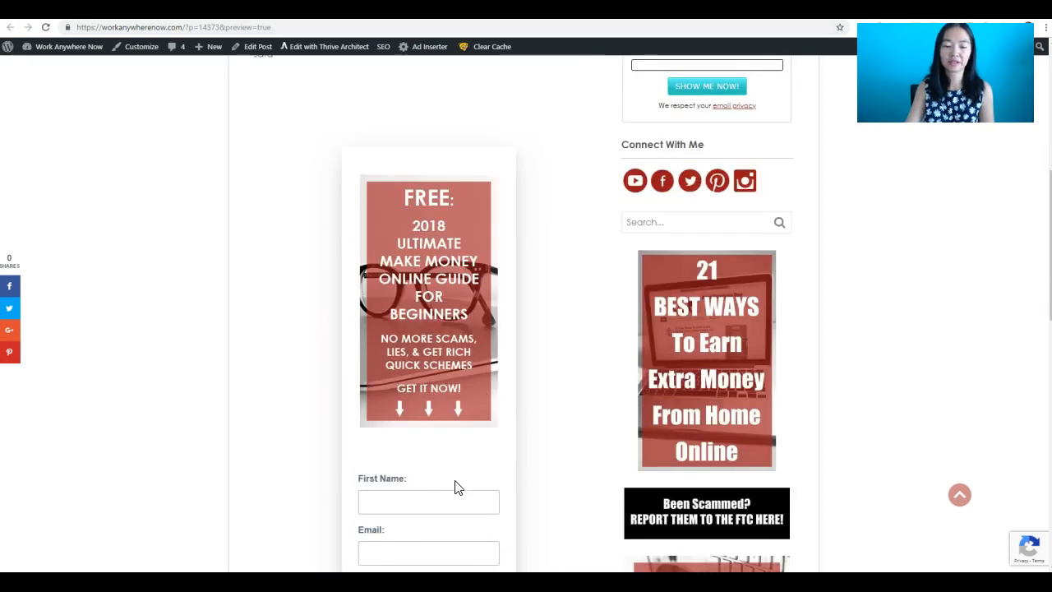
{"action": "scroll", "coordinate": [458, 488], "scroll_direction": "down", "scroll_amount": 2}
{"action": "scroll", "coordinate": [458, 489], "scroll_direction": "up", "scroll_amount": 2}
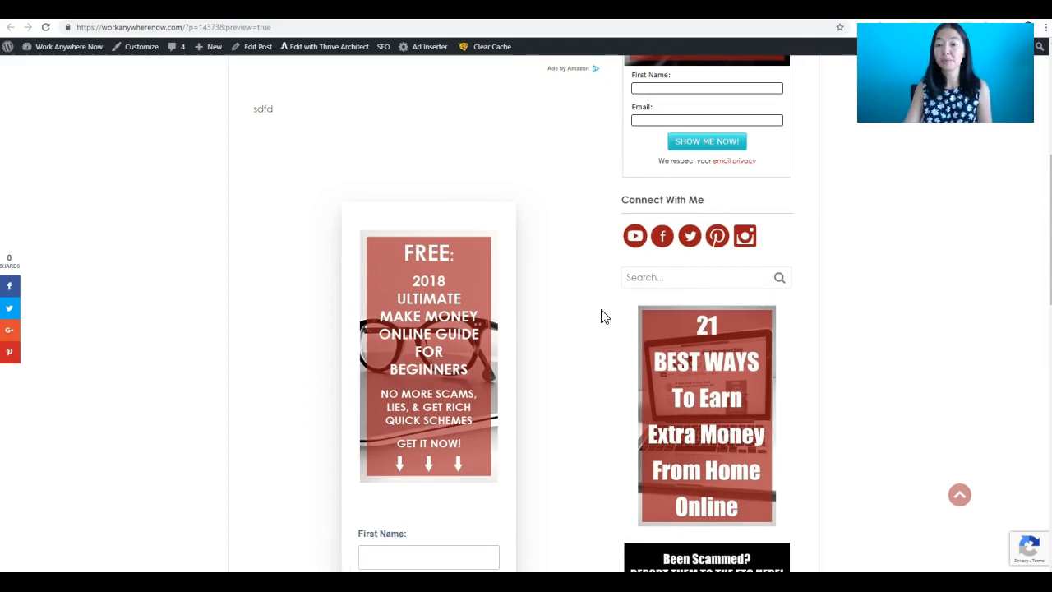
{"action": "scroll", "coordinate": [421, 344], "scroll_direction": "down", "scroll_amount": 3}
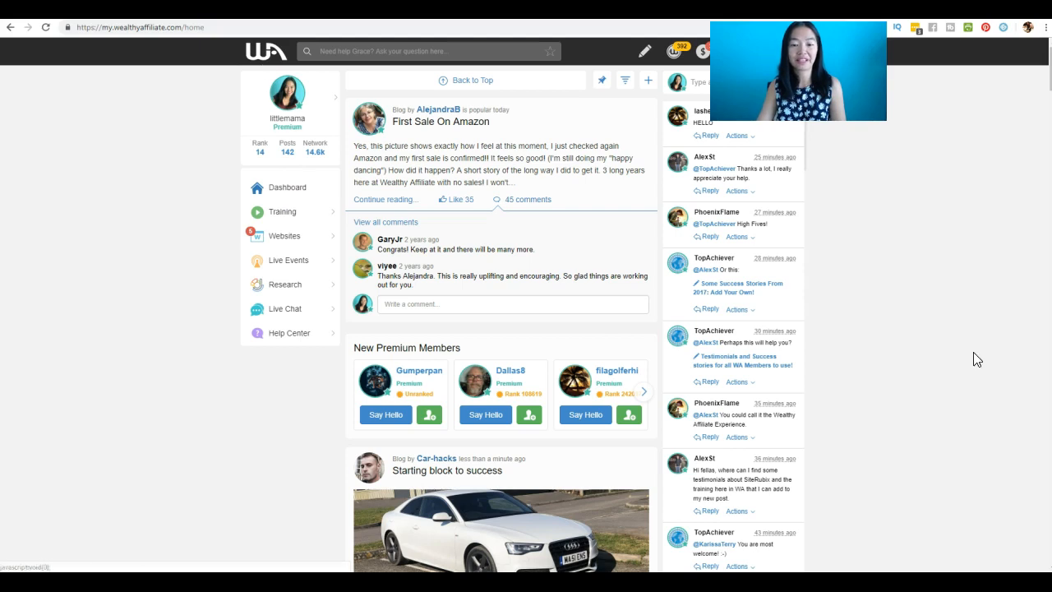
{"action": "left_click", "coordinate": [340, 52]}
{"action": "type", "text": "how"}
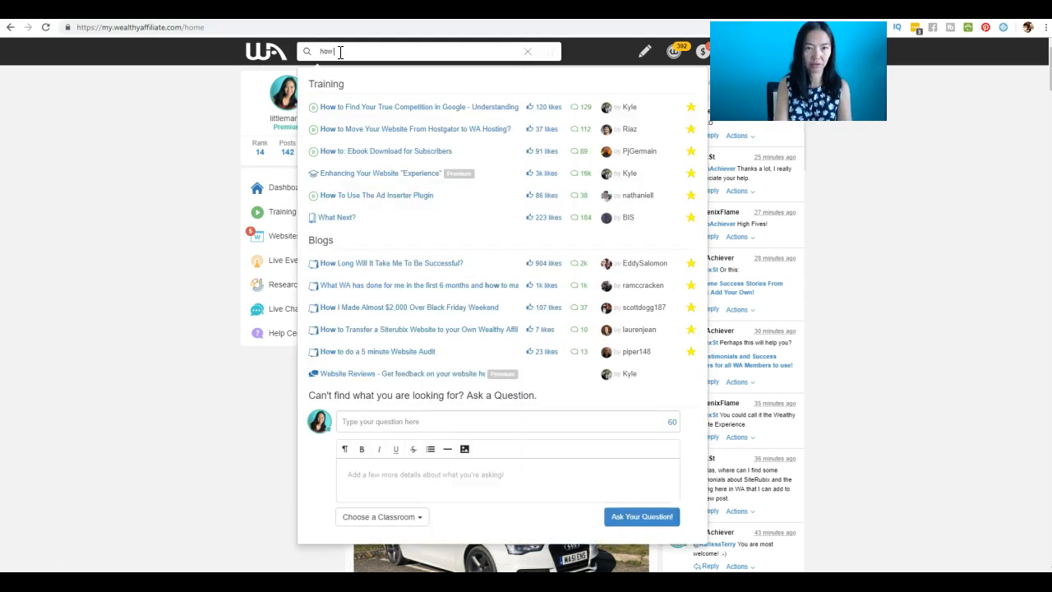
{"action": "type", "text": " to"}
{"action": "key", "text": "BackSpace"}
{"action": "key", "text": "BackSpace"}
{"action": "key", "text": "BackSpace"}
{"action": "key", "text": "BackSpace"}
{"action": "key", "text": "BackSpace"}
{"action": "key", "text": "BackSpace"}
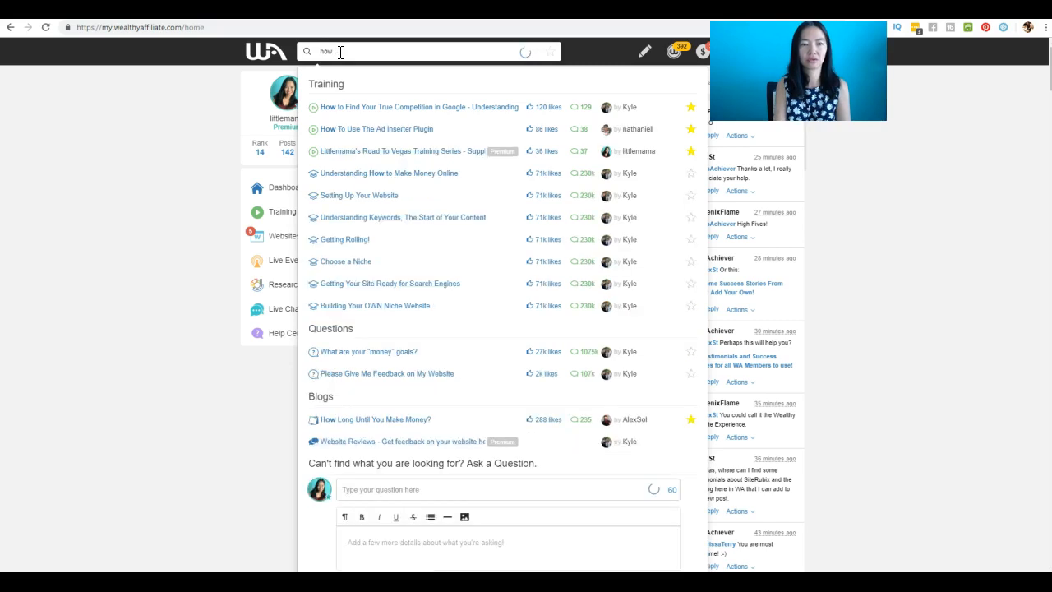
- Search Wealthy Affiliate for "ad inserter" training
{"action": "type", "text": "aff"}
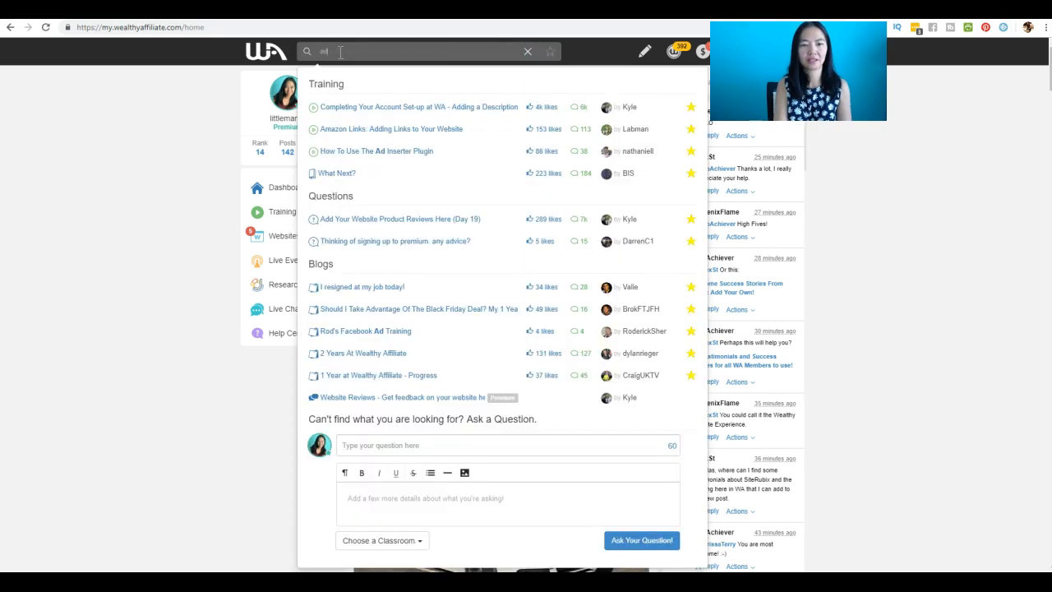
{"action": "type", "text": " inser"}
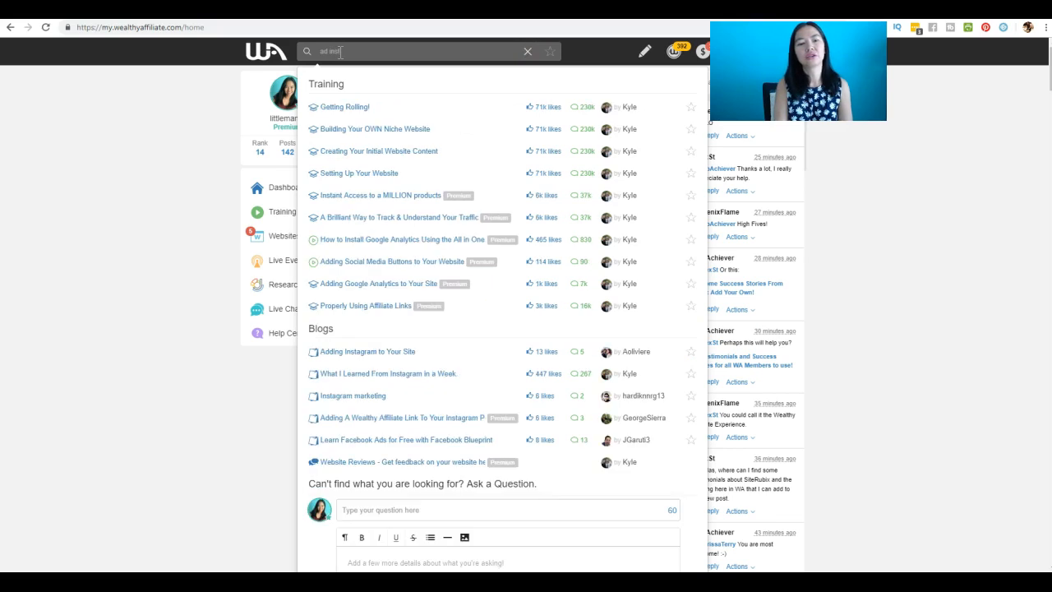
{"action": "type", "text": "ter"}
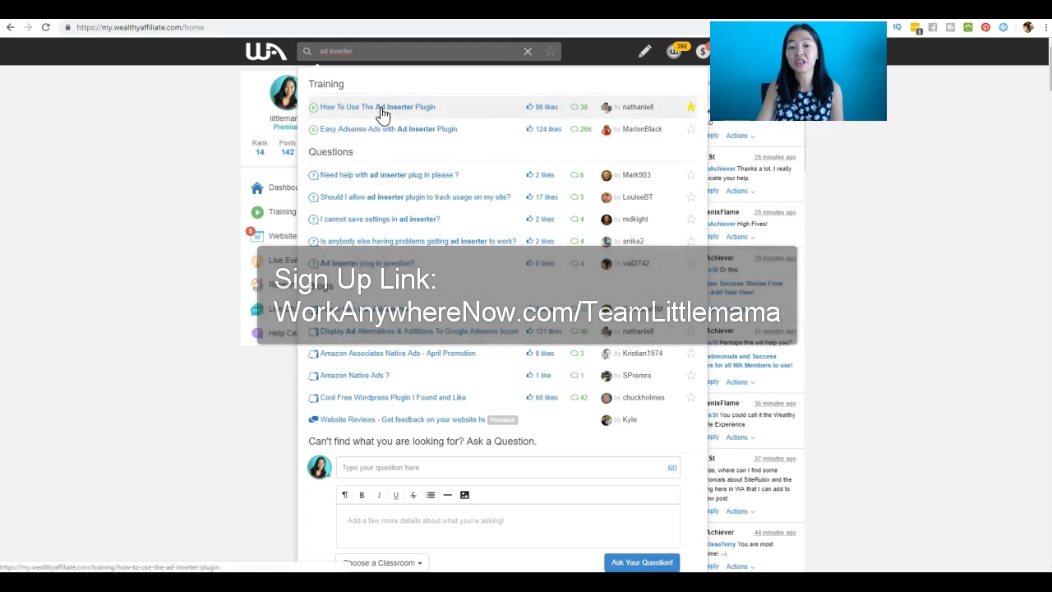
- Switch back to AWeber and look over the sign-up form's publishing options
{"action": "left_click", "coordinate": [183, 178]}
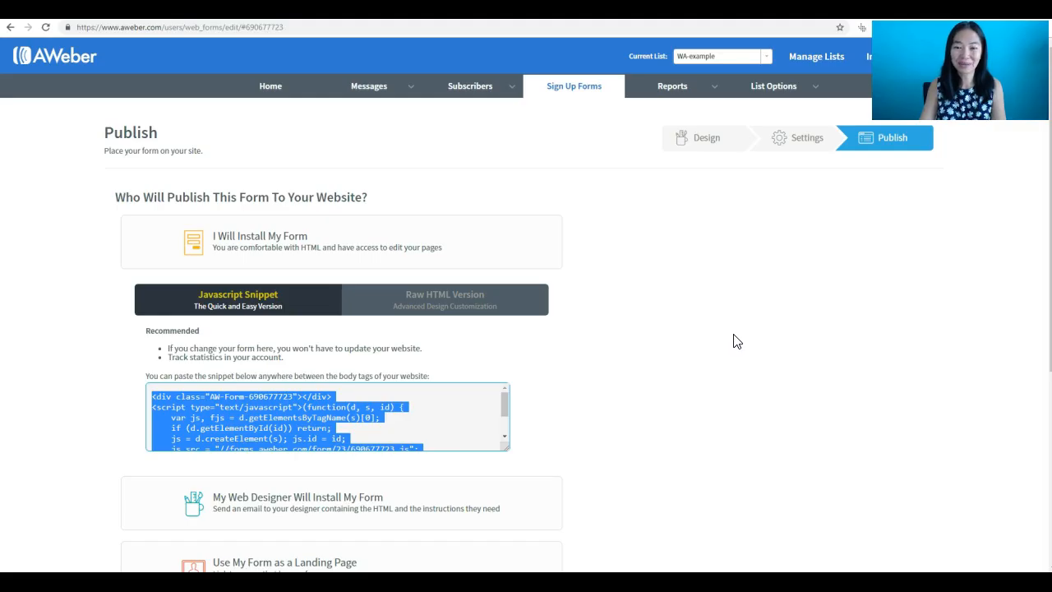
{"action": "scroll", "coordinate": [737, 341], "scroll_direction": "down", "scroll_amount": 3}
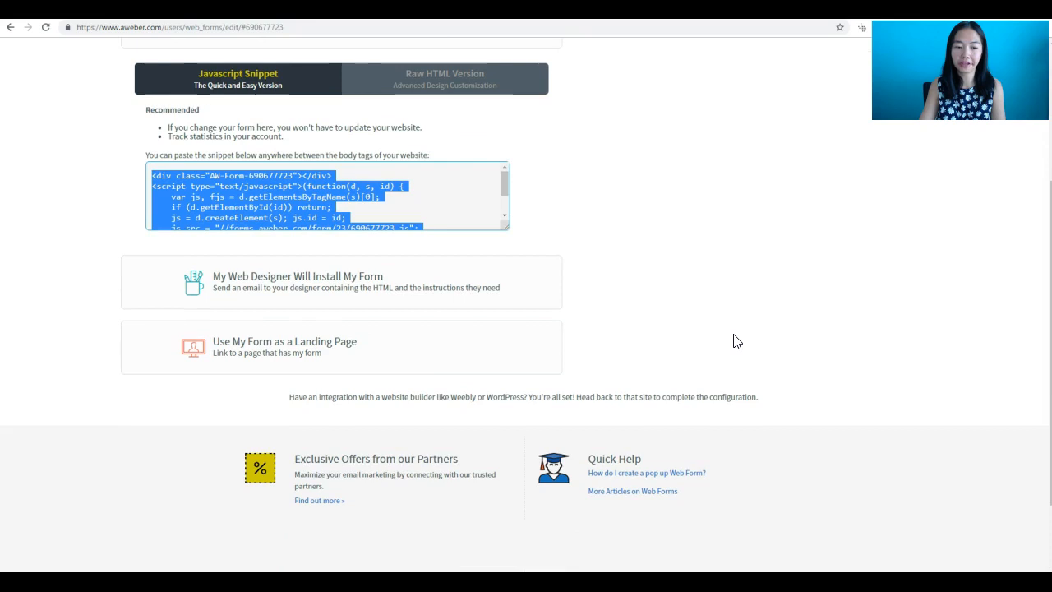
{"action": "scroll", "coordinate": [737, 341], "scroll_direction": "up", "scroll_amount": 3}
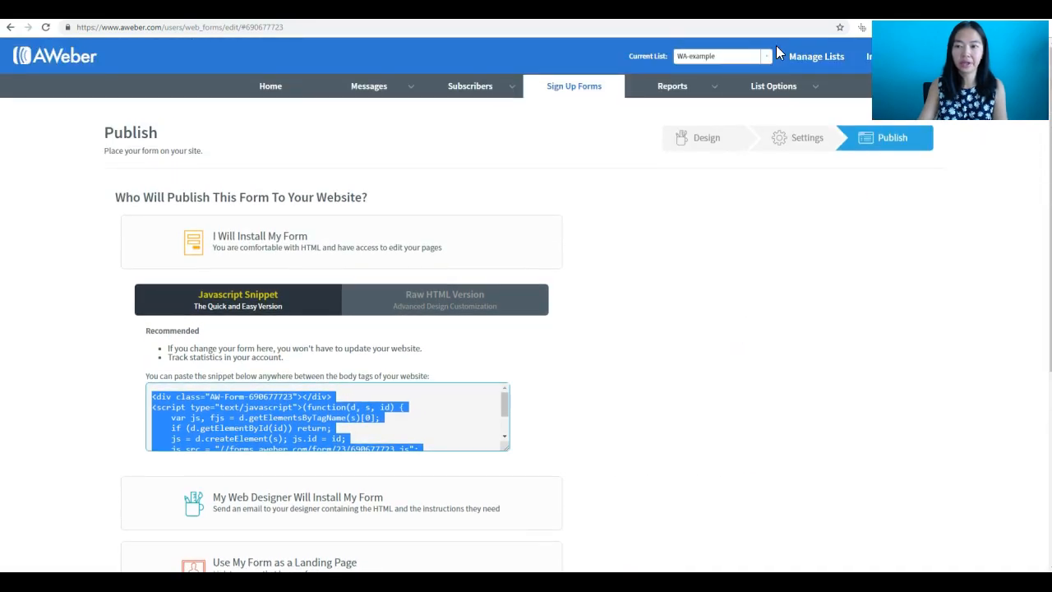
- Open the WA-example list from list management and go to its confirmation message options
{"action": "mouse_move", "coordinate": [702, 87]}
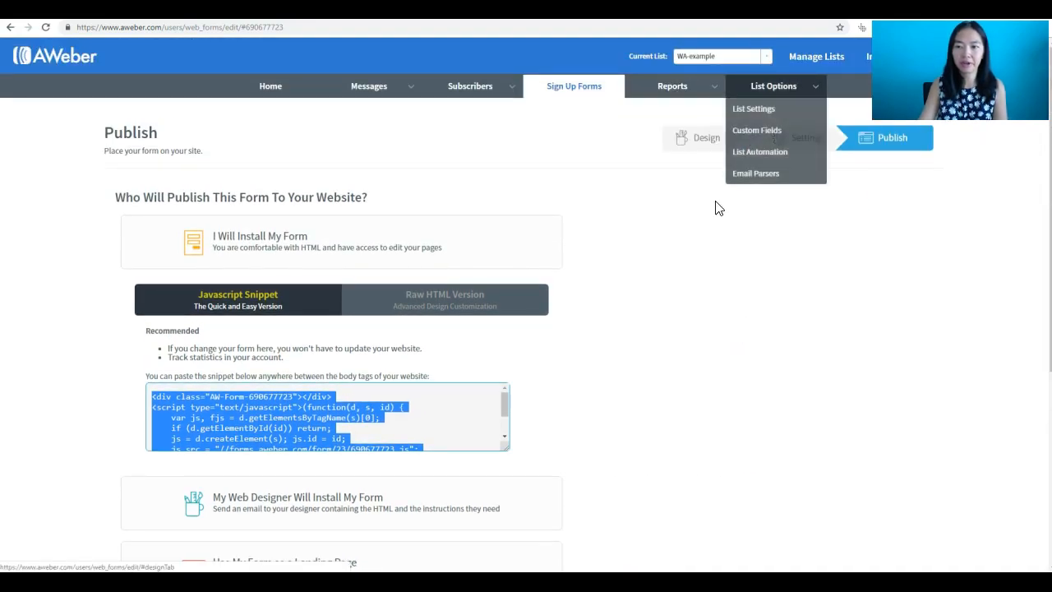
{"action": "left_click", "coordinate": [805, 65]}
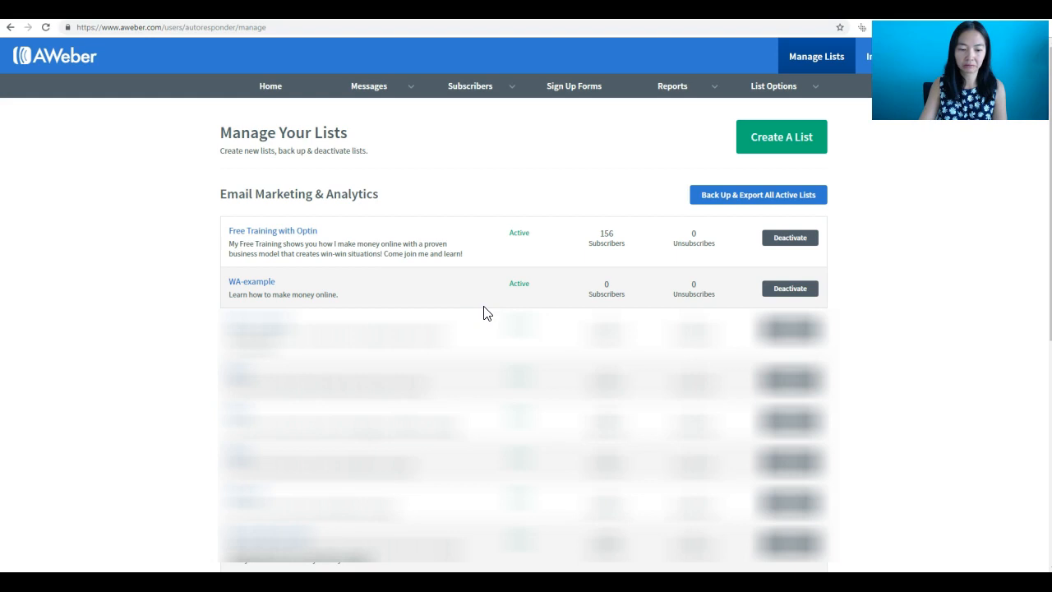
{"action": "left_click", "coordinate": [266, 284]}
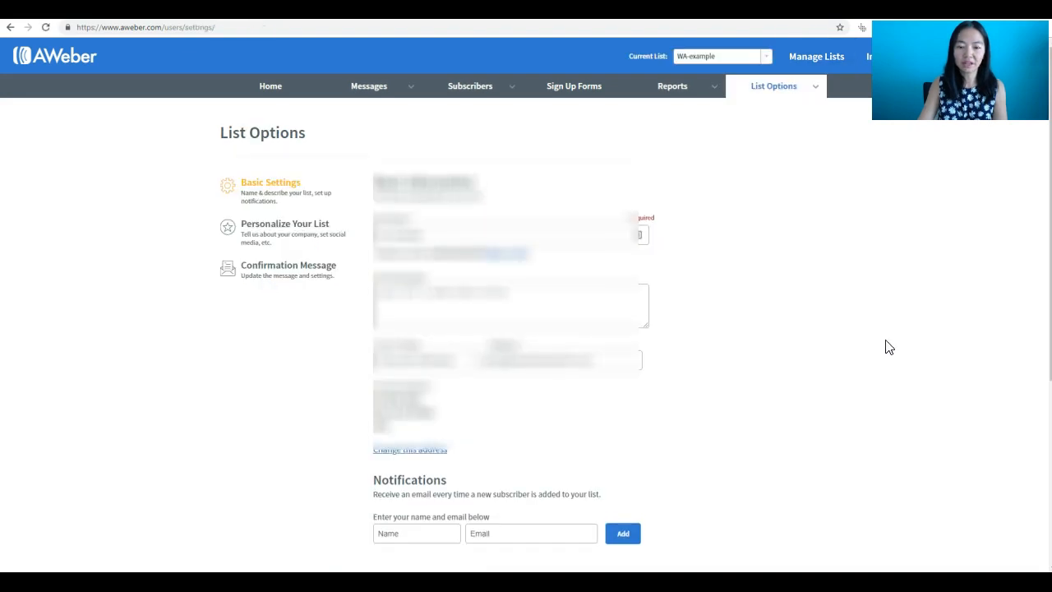
{"action": "scroll", "coordinate": [890, 346], "scroll_direction": "down", "scroll_amount": 3}
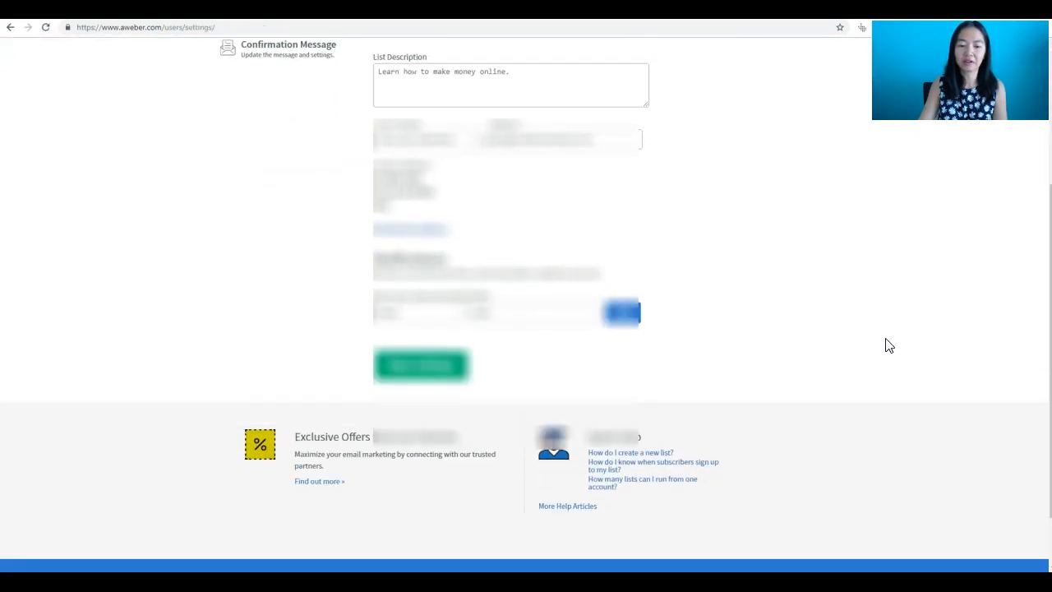
{"action": "scroll", "coordinate": [889, 346], "scroll_direction": "up", "scroll_amount": 3}
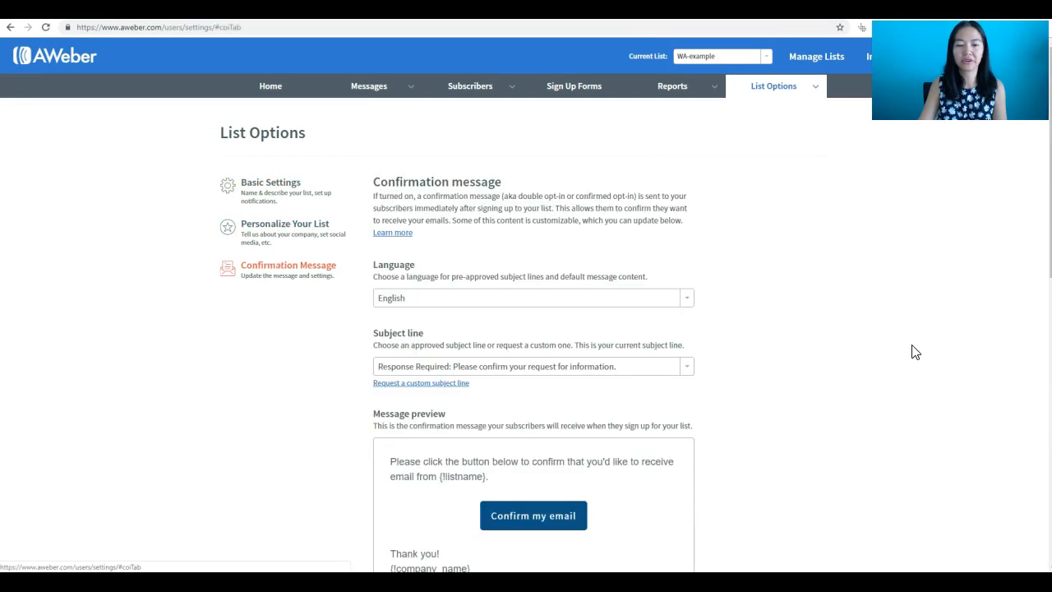
- Turn off the confirmation message for AWeber sign up forms in the WA-example list and save the settings
{"action": "scroll", "coordinate": [912, 350], "scroll_direction": "down", "scroll_amount": 3}
{"action": "scroll", "coordinate": [912, 350], "scroll_direction": "down", "scroll_amount": 5}
{"action": "scroll", "coordinate": [912, 350], "scroll_direction": "up", "scroll_amount": 8}
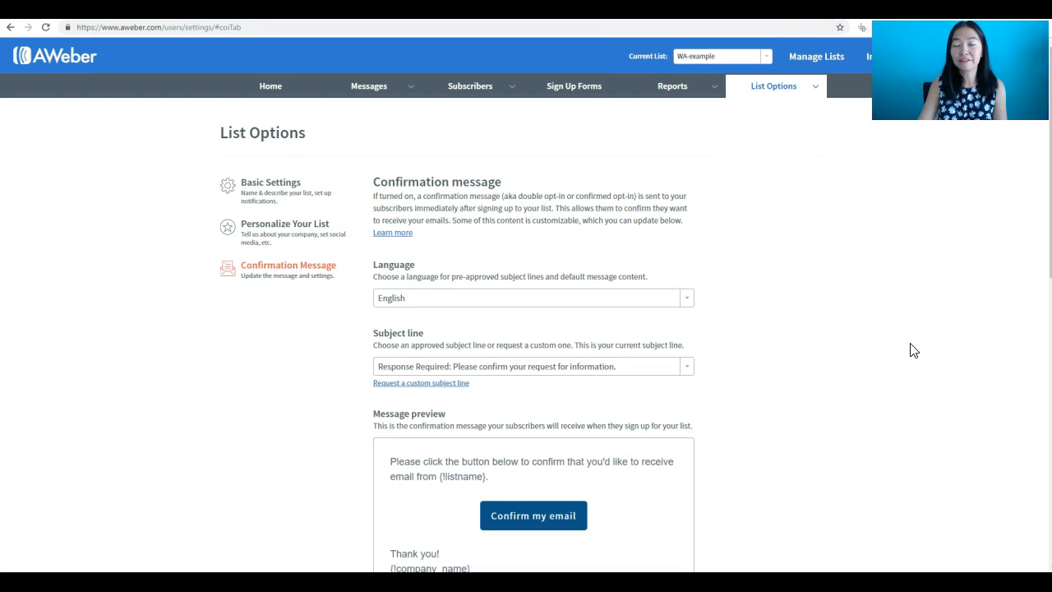
{"action": "scroll", "coordinate": [912, 350], "scroll_direction": "down", "scroll_amount": 2}
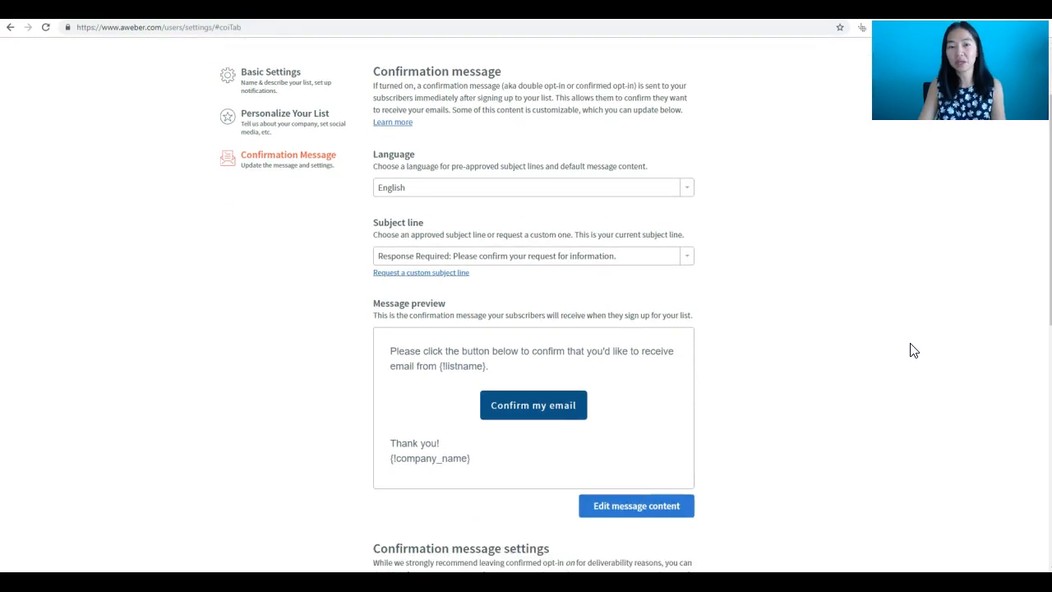
{"action": "scroll", "coordinate": [913, 351], "scroll_direction": "down", "scroll_amount": 4}
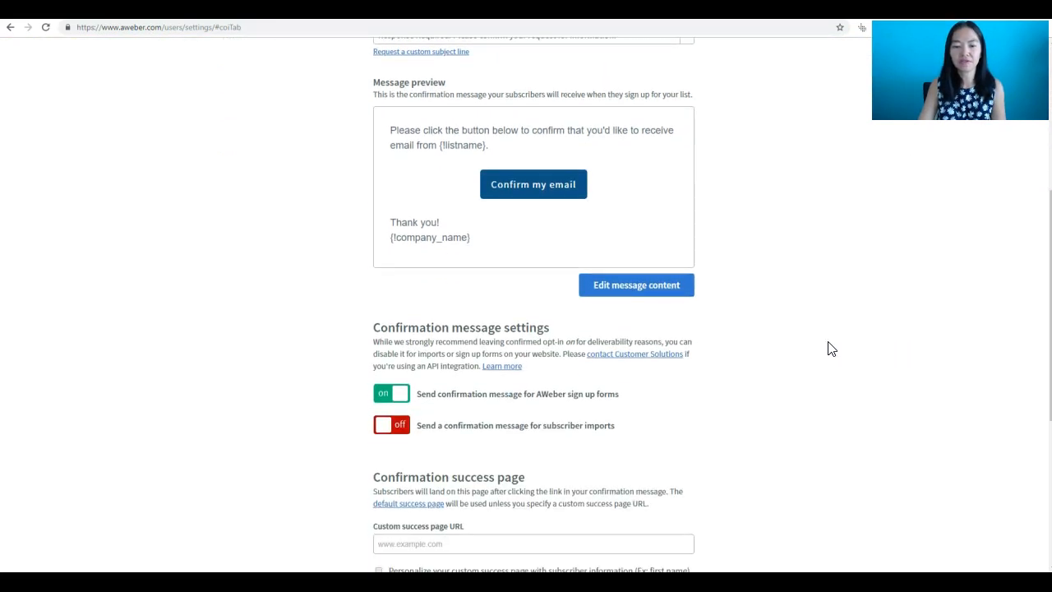
{"action": "left_click", "coordinate": [385, 398]}
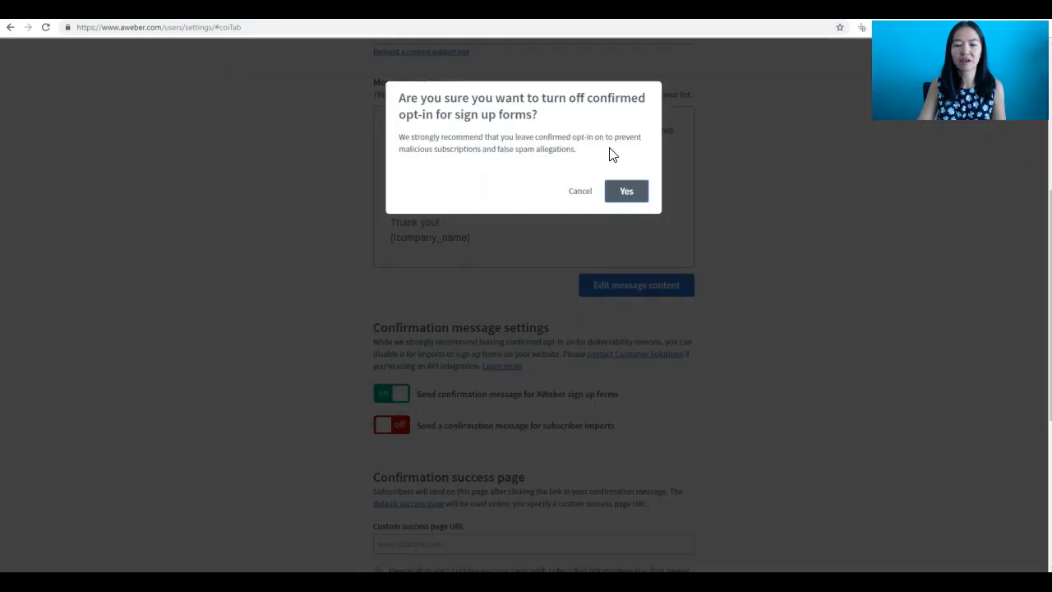
{"action": "left_click", "coordinate": [632, 191]}
{"action": "scroll", "coordinate": [815, 354], "scroll_direction": "down", "scroll_amount": 5}
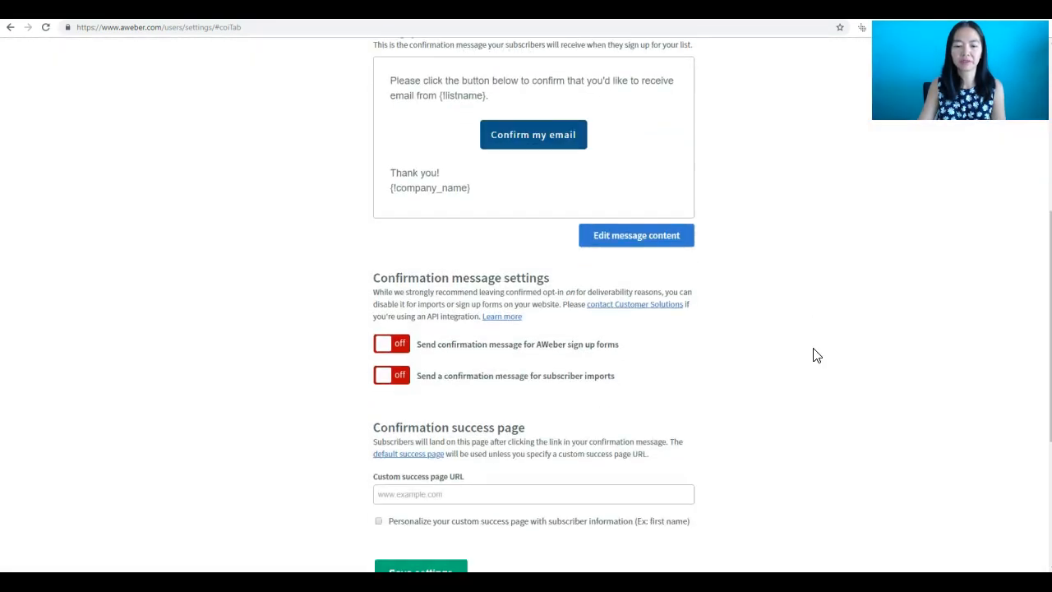
{"action": "left_click", "coordinate": [424, 351]}
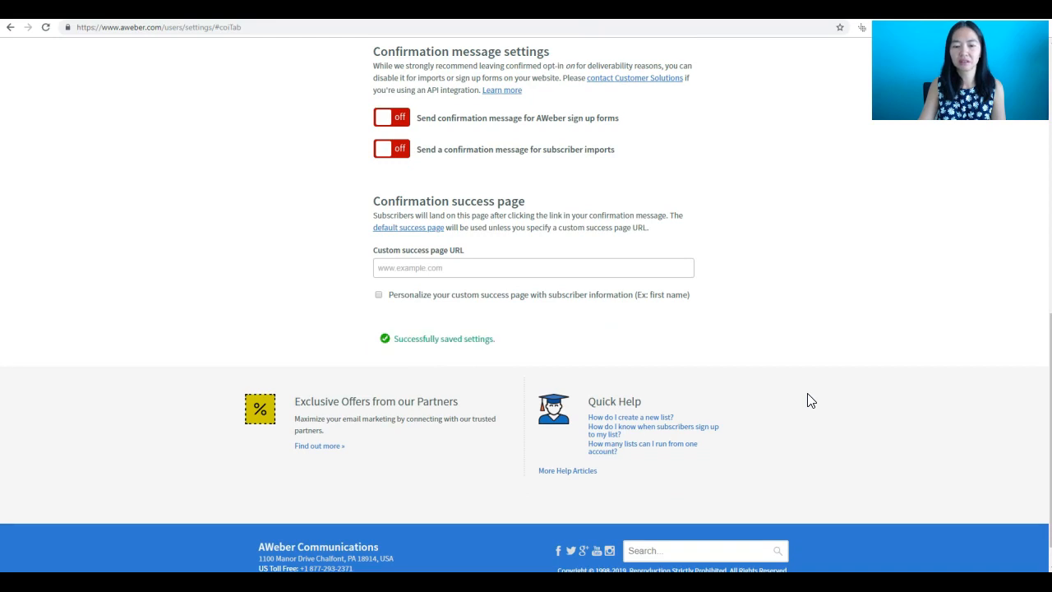
- Open the Side Bar form's settings to check its custom thank you page URL, and proceed to publishing the form
{"action": "scroll", "coordinate": [809, 400], "scroll_direction": "up", "scroll_amount": 4}
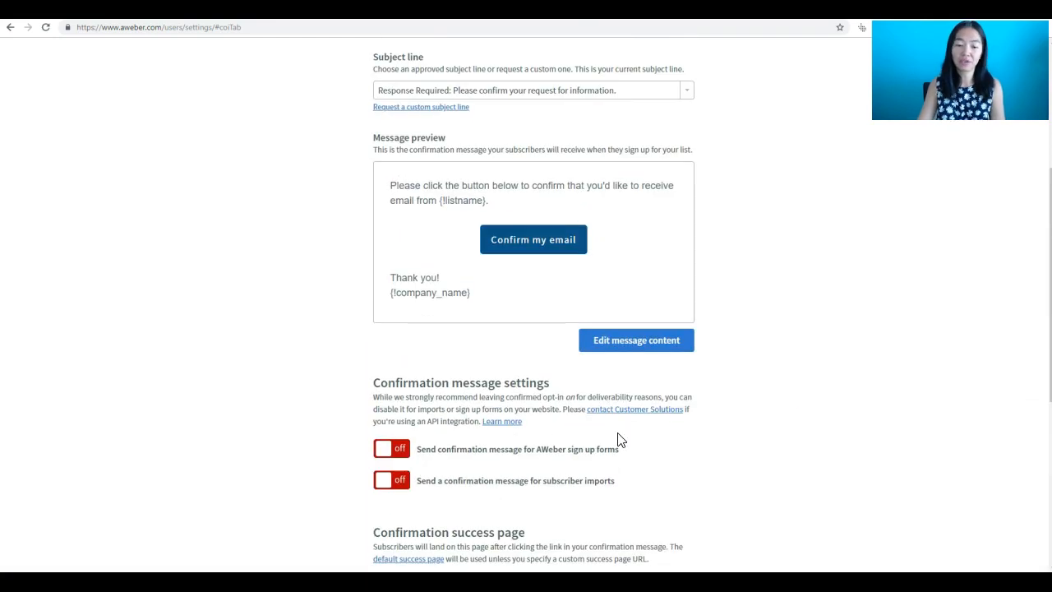
{"action": "scroll", "coordinate": [687, 459], "scroll_direction": "down", "scroll_amount": 1}
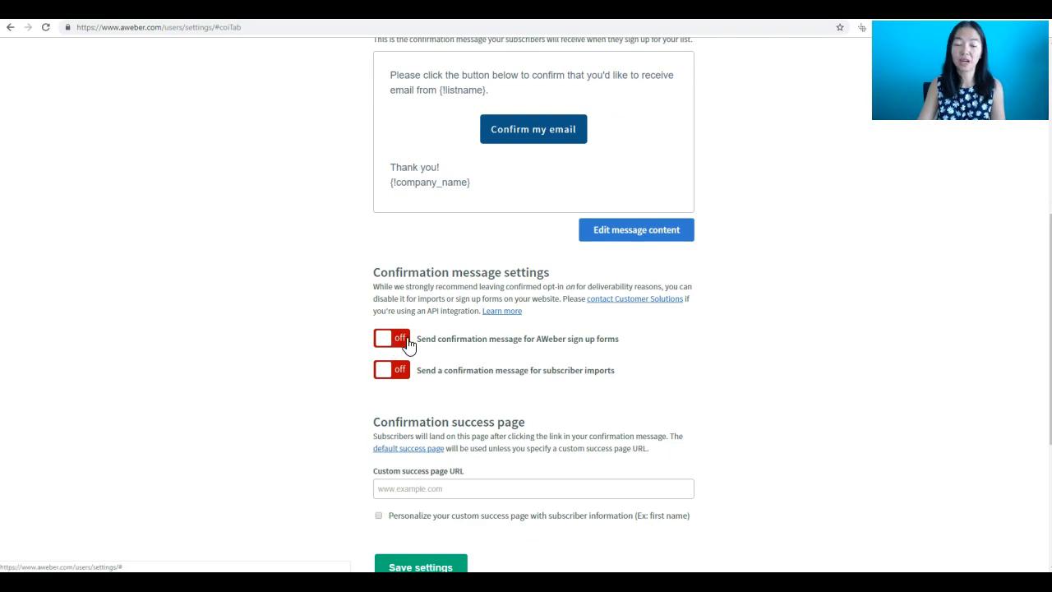
{"action": "scroll", "coordinate": [704, 392], "scroll_direction": "up", "scroll_amount": 5}
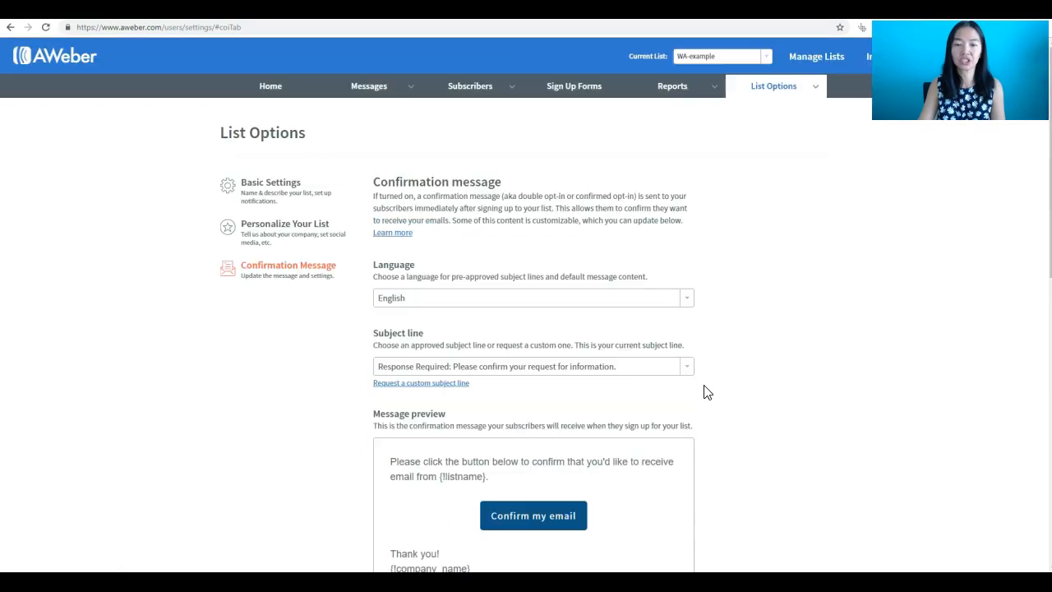
{"action": "left_click", "coordinate": [559, 92]}
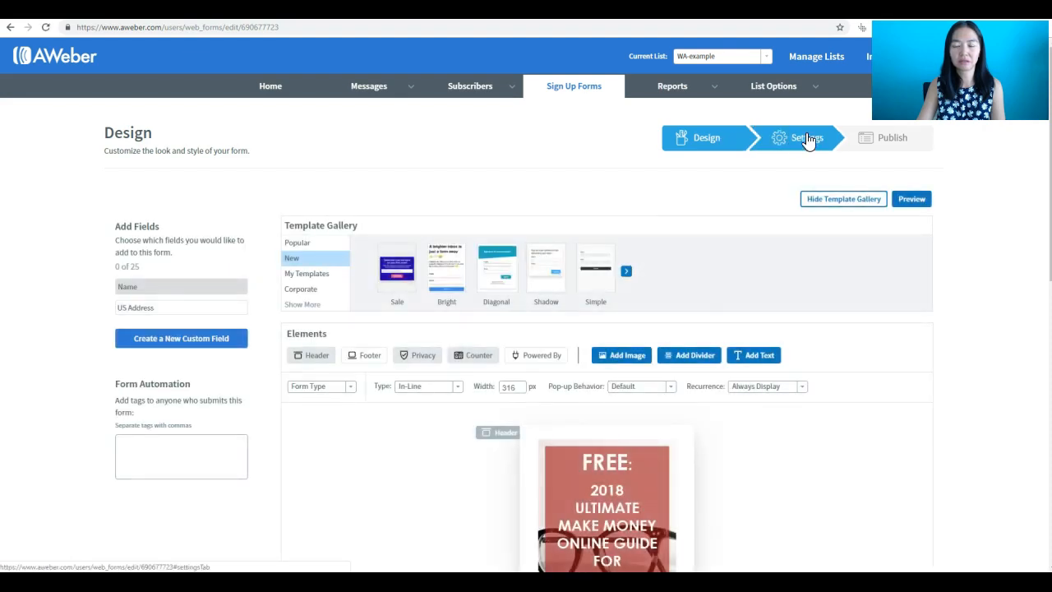
{"action": "left_click", "coordinate": [808, 140]}
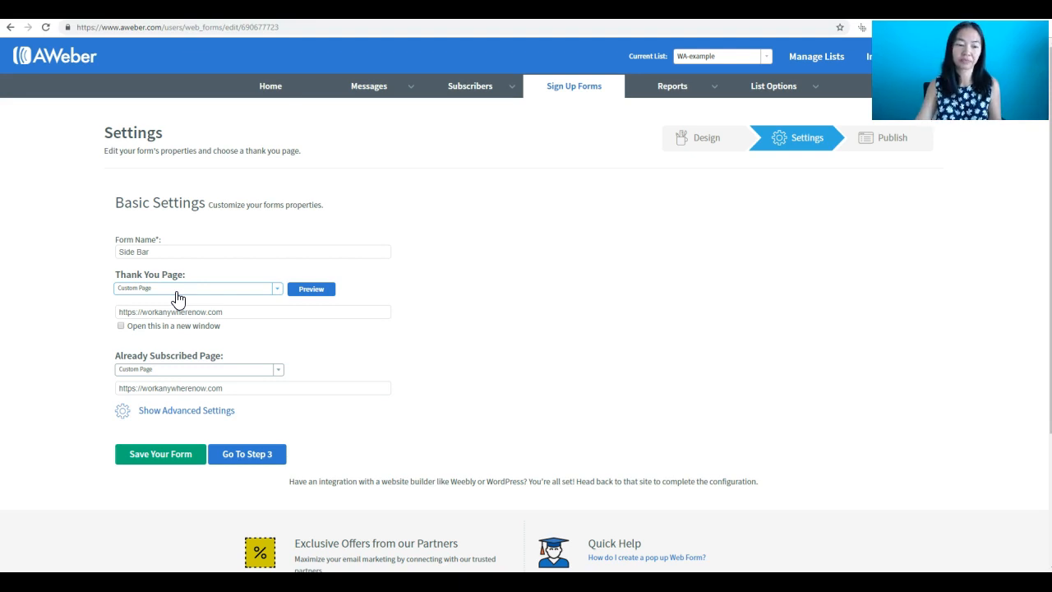
{"action": "left_click", "coordinate": [220, 311]}
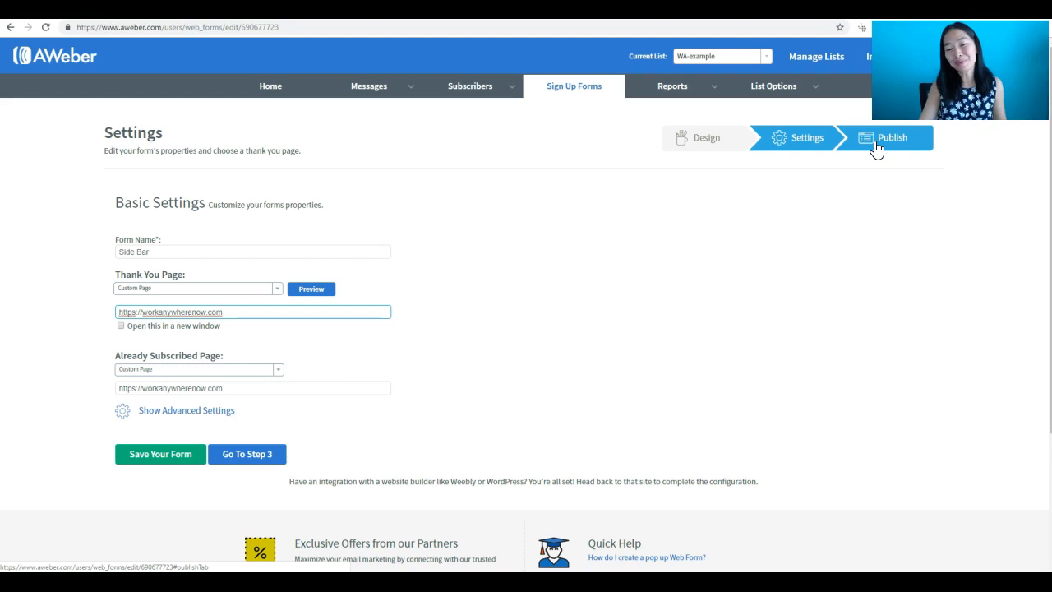
{"action": "mouse_move", "coordinate": [378, 88]}
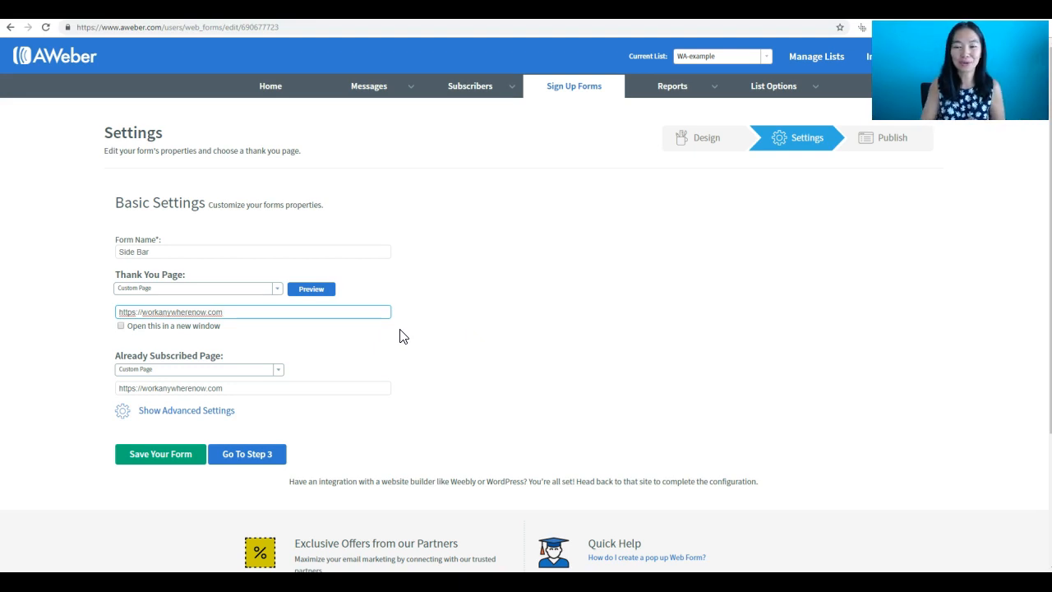
{"action": "left_click", "coordinate": [884, 152]}
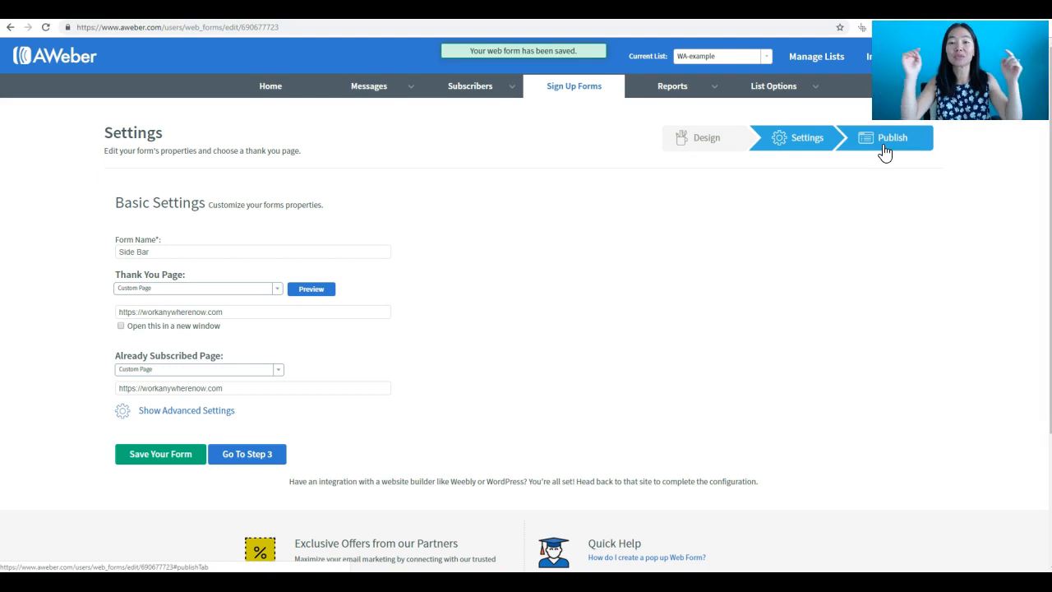